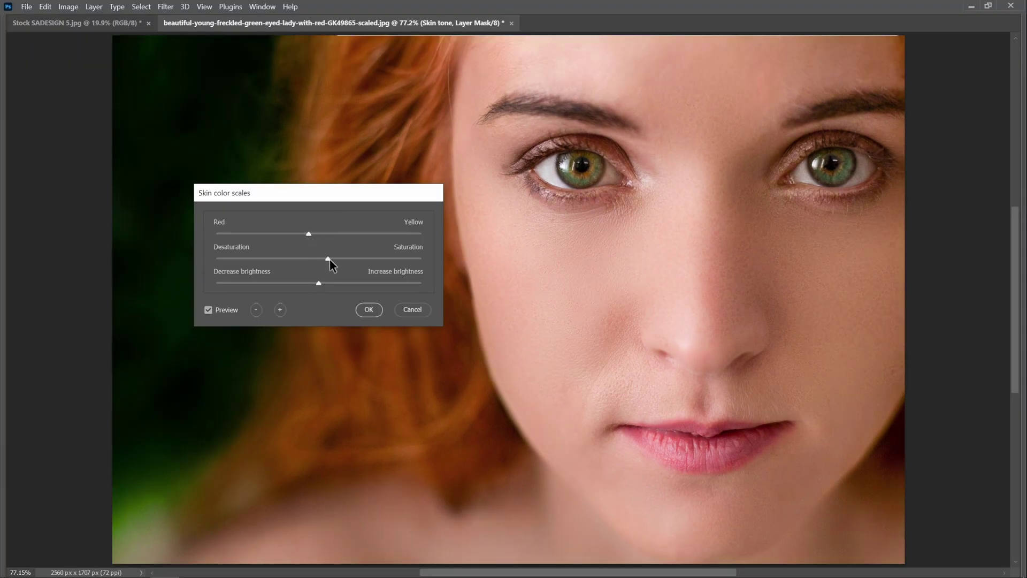
Increase the saturation and adjust the brightness of the woman's skin tone with Skin color scales.
left_click_drag(330, 260, 342, 259)
left_click(310, 283)
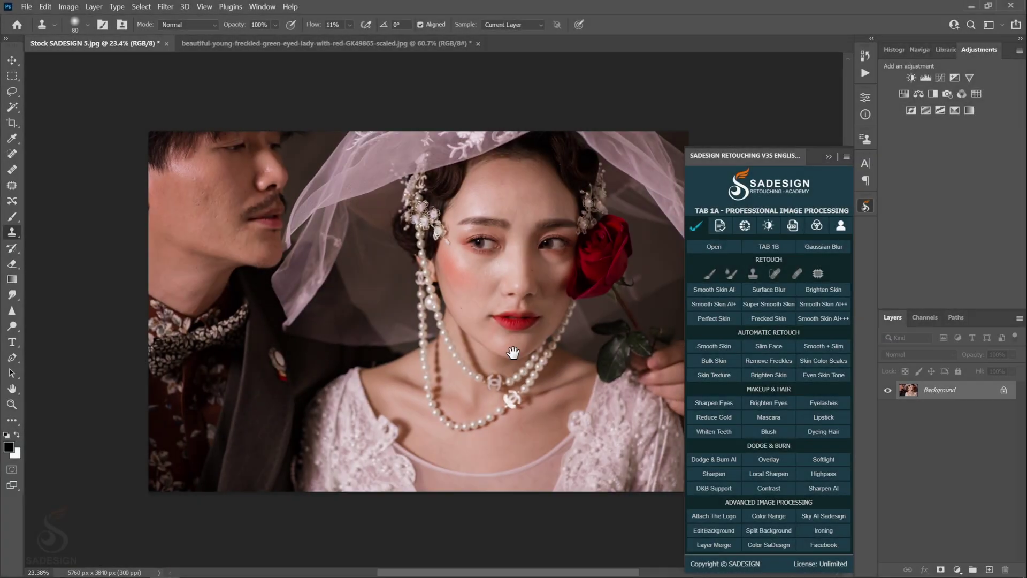
Examine the skin of the bride and groom in the wedding photo, both up close and in full view.
left_click_drag(513, 352, 499, 357)
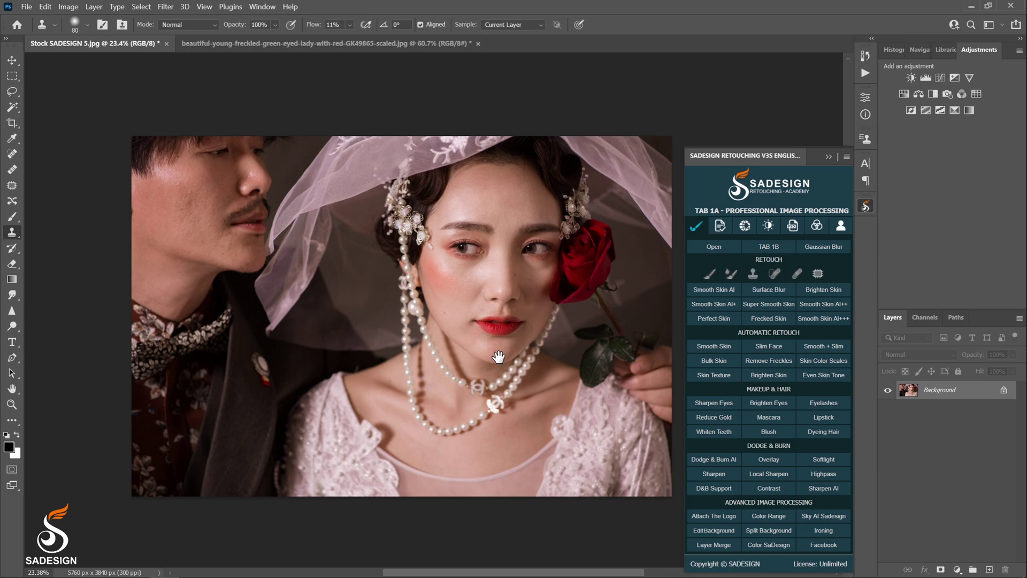
left_click_drag(498, 356, 496, 351)
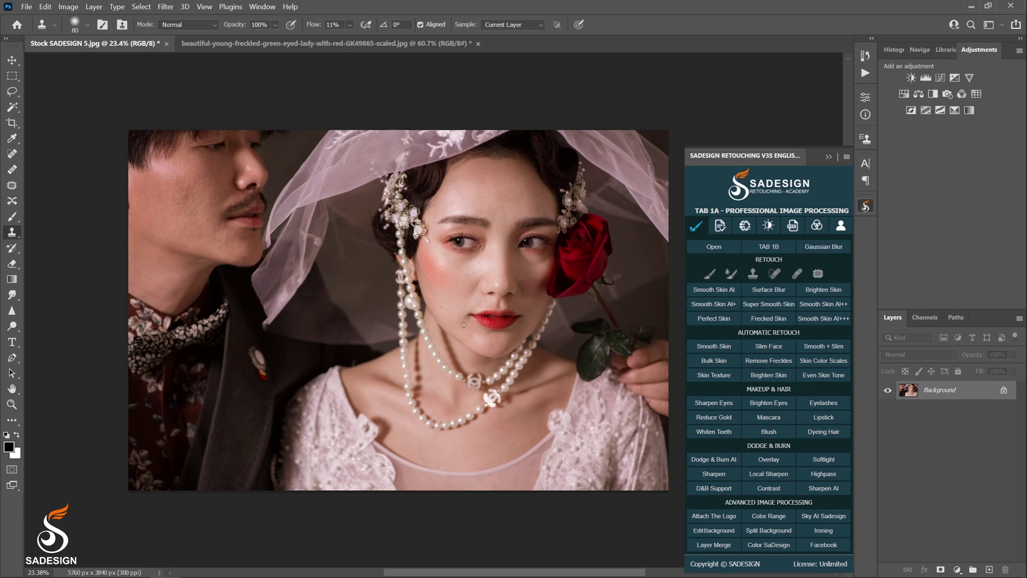
key("z")
left_click_drag(469, 282, 369, 356)
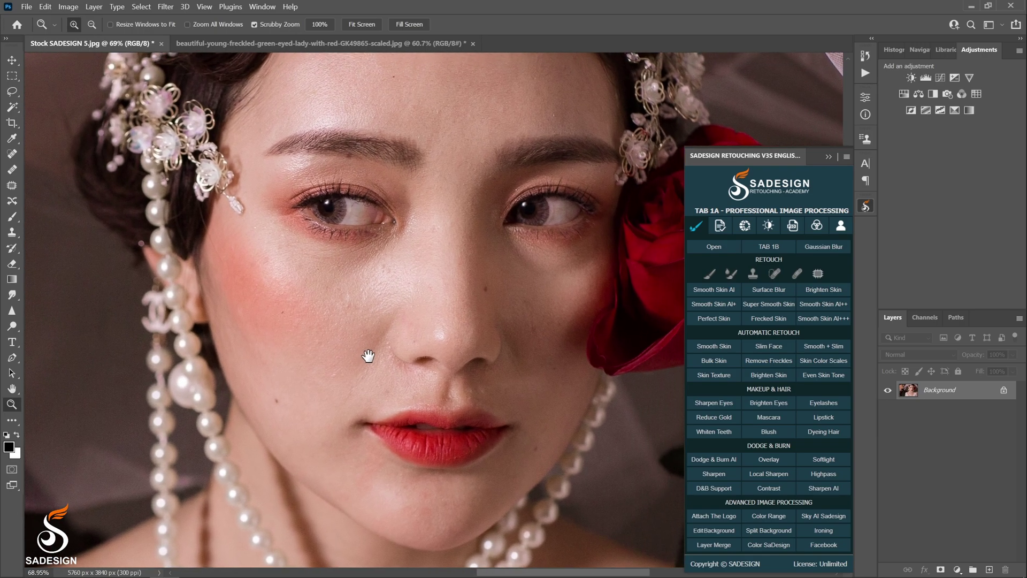
left_click_drag(296, 261, 645, 373)
left_click_drag(232, 218, 484, 265)
left_click_drag(257, 250, 225, 177)
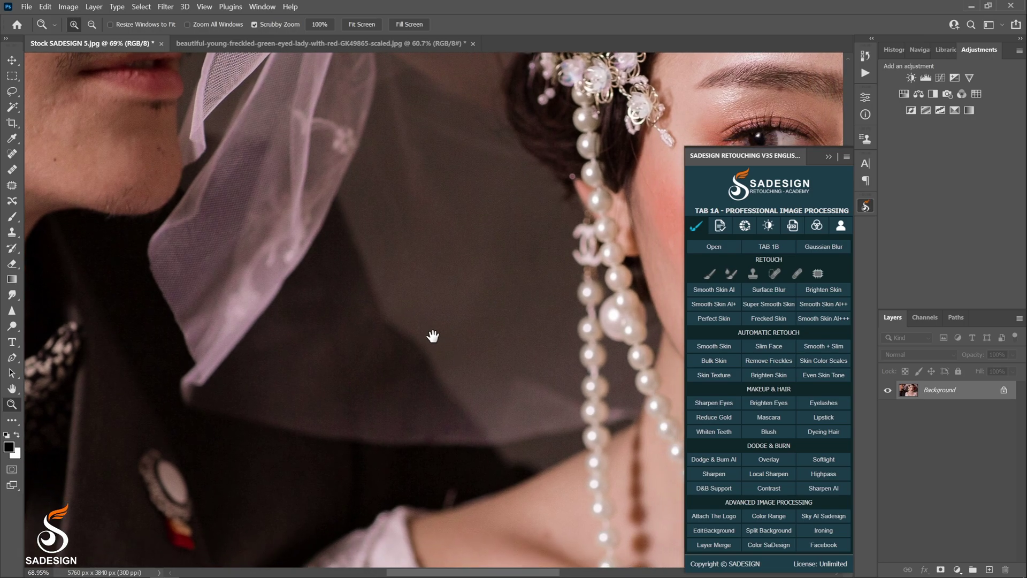
left_click_drag(433, 336, 200, 296)
left_click_drag(497, 325, 450, 341)
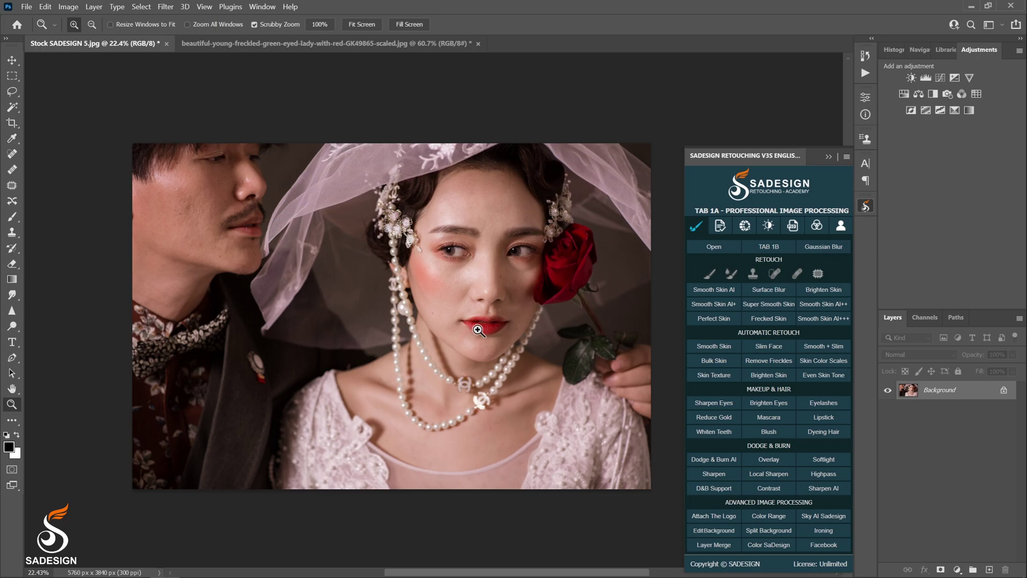
Apply the automatic Smooth Skin retouch to the wedding photo.
left_click(717, 349)
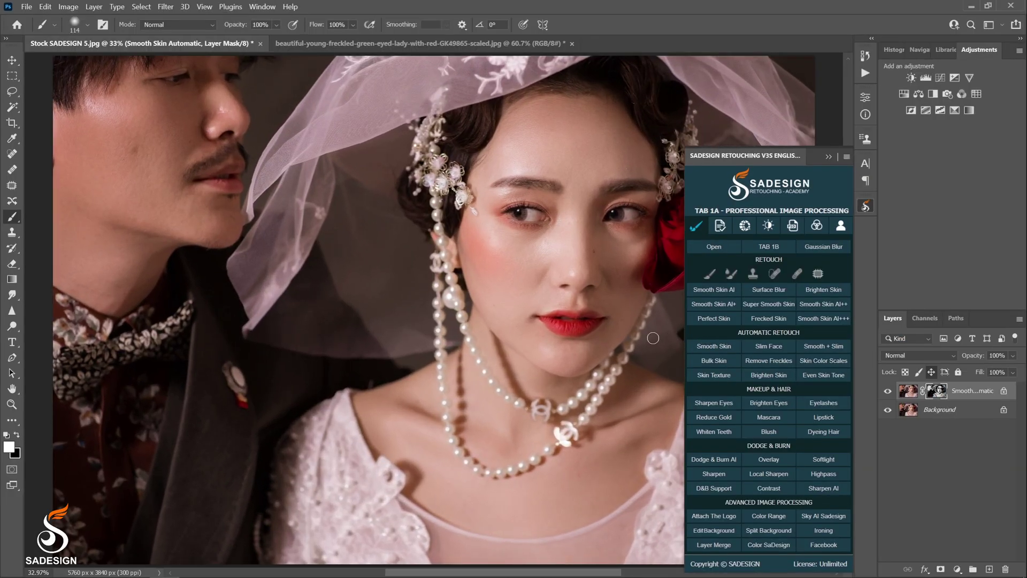
key("z")
left_click_drag(612, 337, 504, 336)
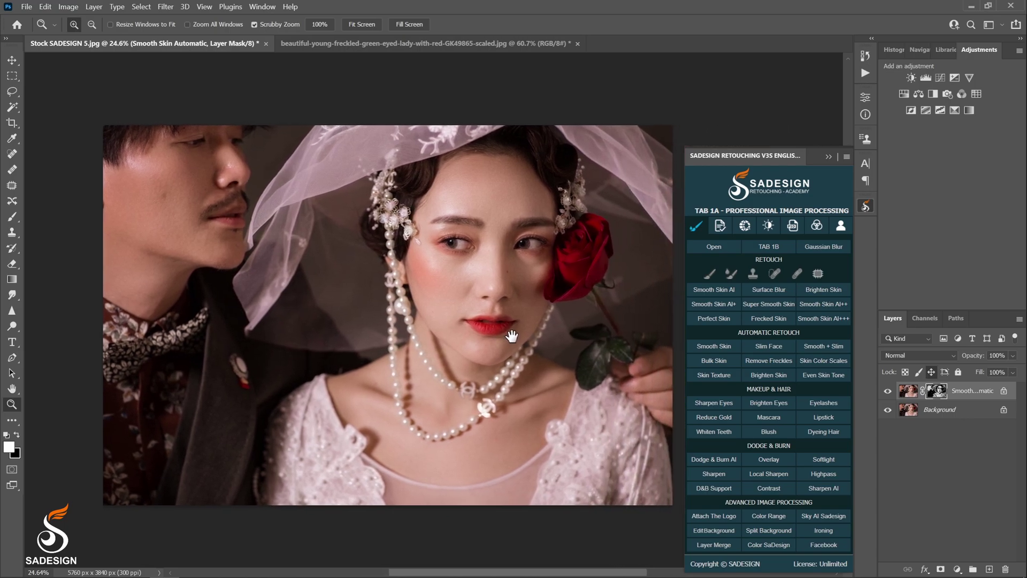
Compare the whole photo and the bride's face and neck with the Smooth Skin Automatic layer hidden and shown.
left_click(888, 391)
left_click(888, 391)
left_click(888, 395)
left_click(888, 395)
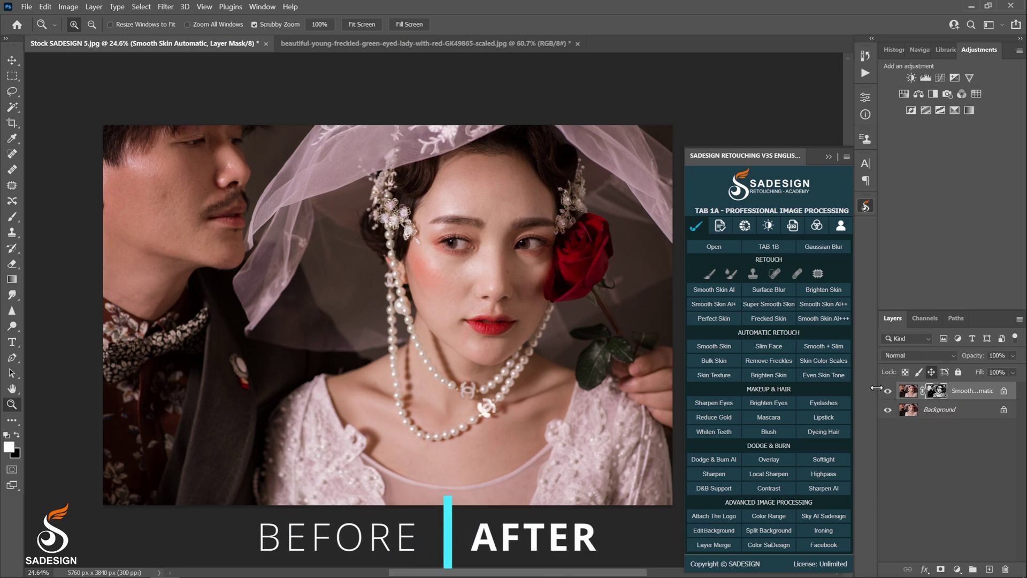
left_click_drag(517, 246, 536, 244)
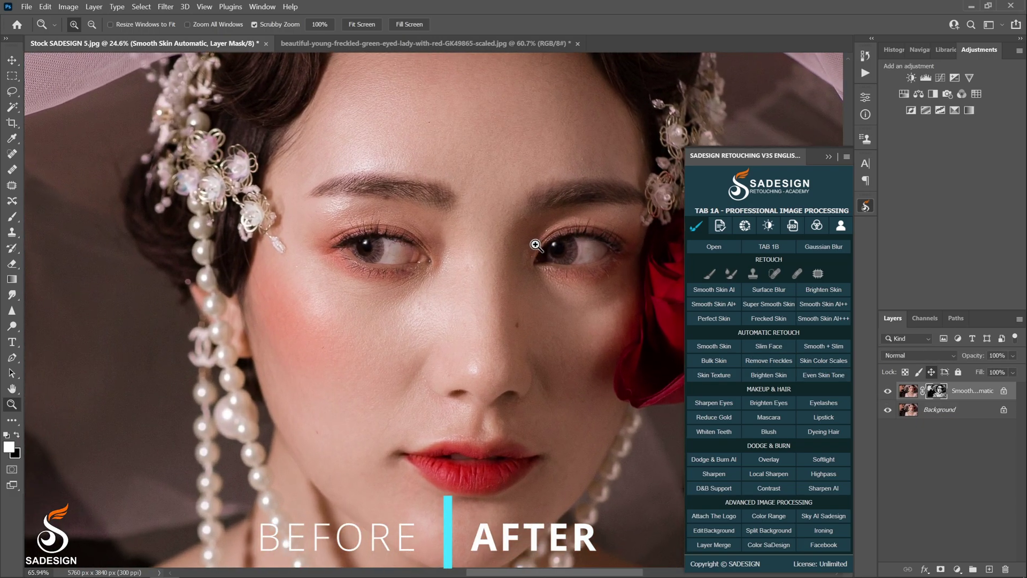
left_click(889, 395)
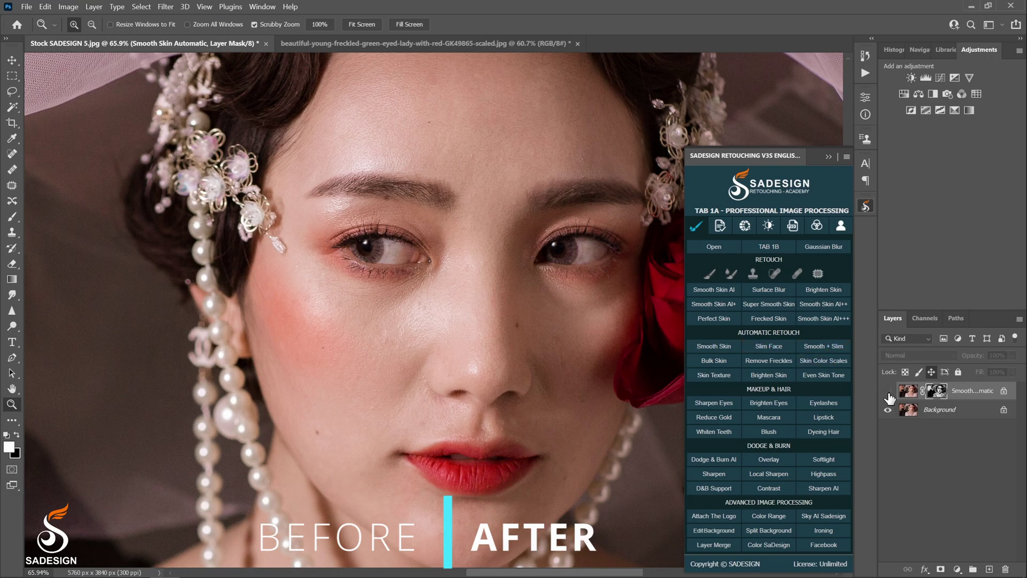
left_click(888, 395)
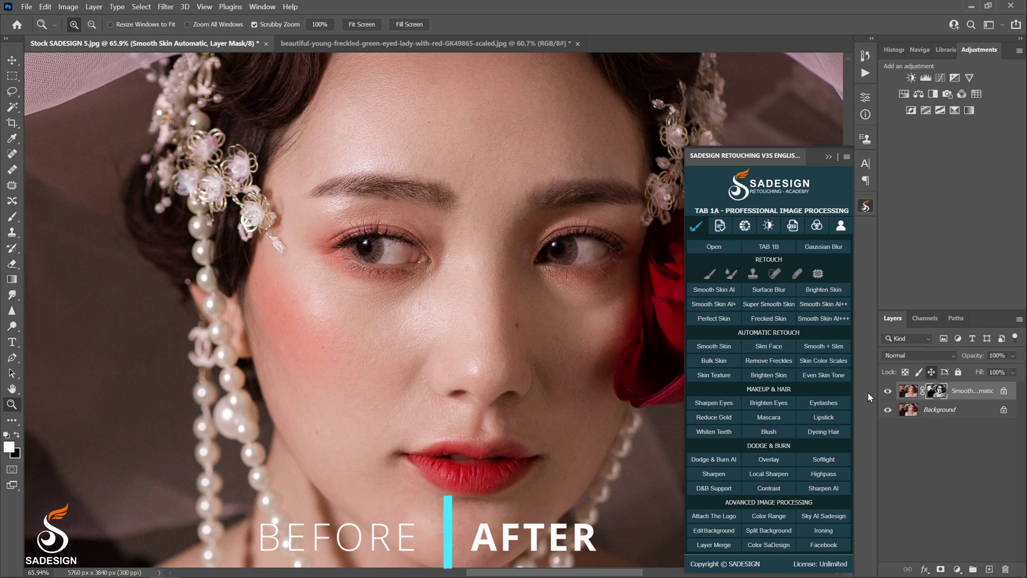
left_click_drag(390, 451, 386, 200)
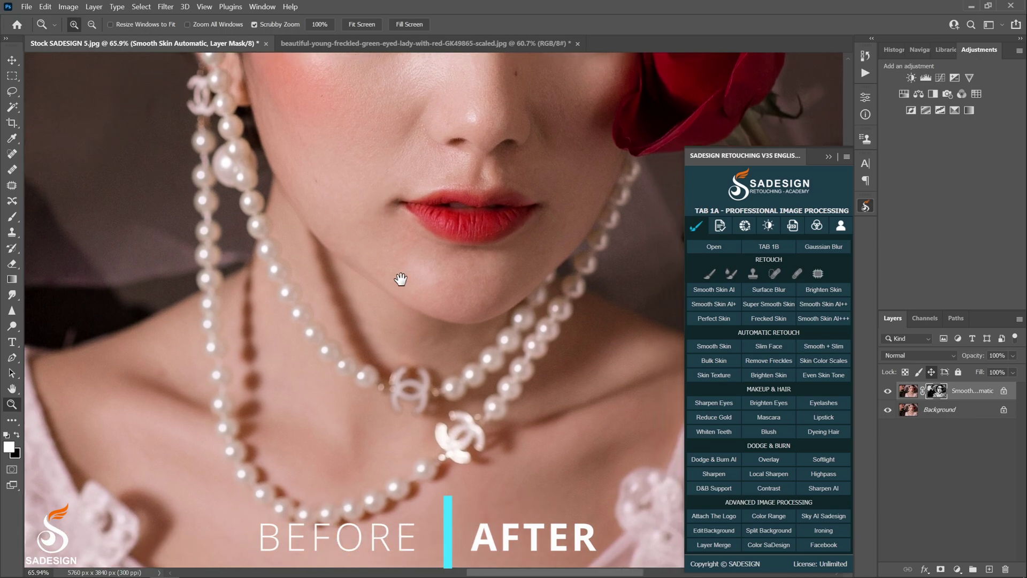
left_click_drag(407, 381, 406, 329)
left_click(888, 395)
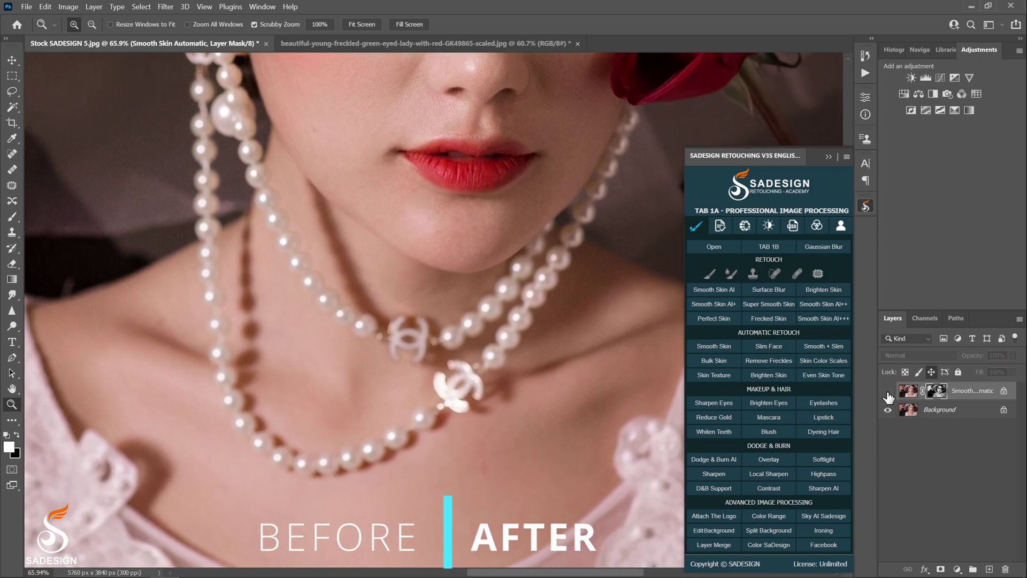
left_click(888, 395)
Compare the groom's face with the Smooth Skin Automatic layer hidden and shown.
left_click_drag(526, 293, 491, 291)
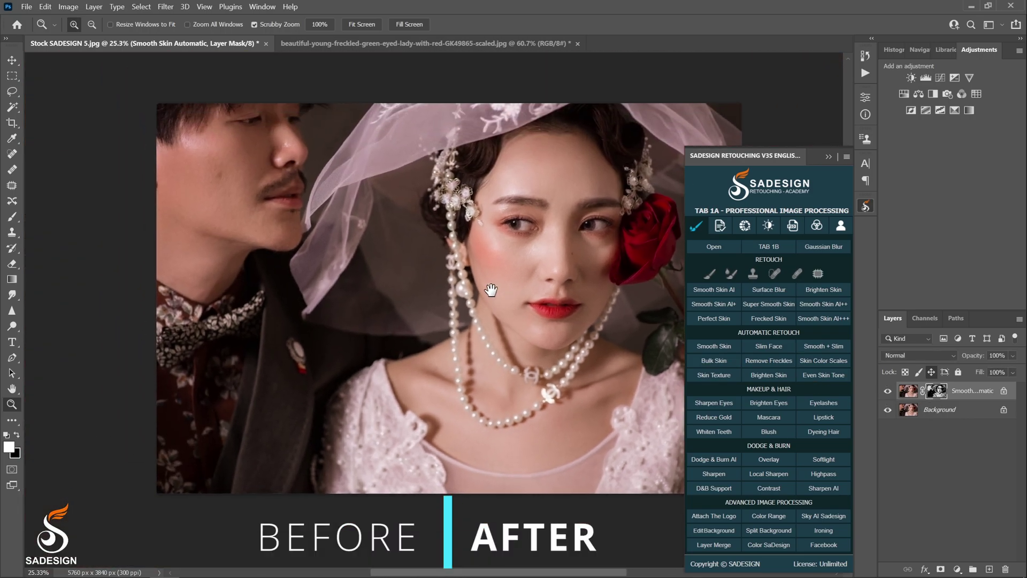
left_click_drag(241, 189, 328, 275)
left_click(888, 392)
left_click(888, 393)
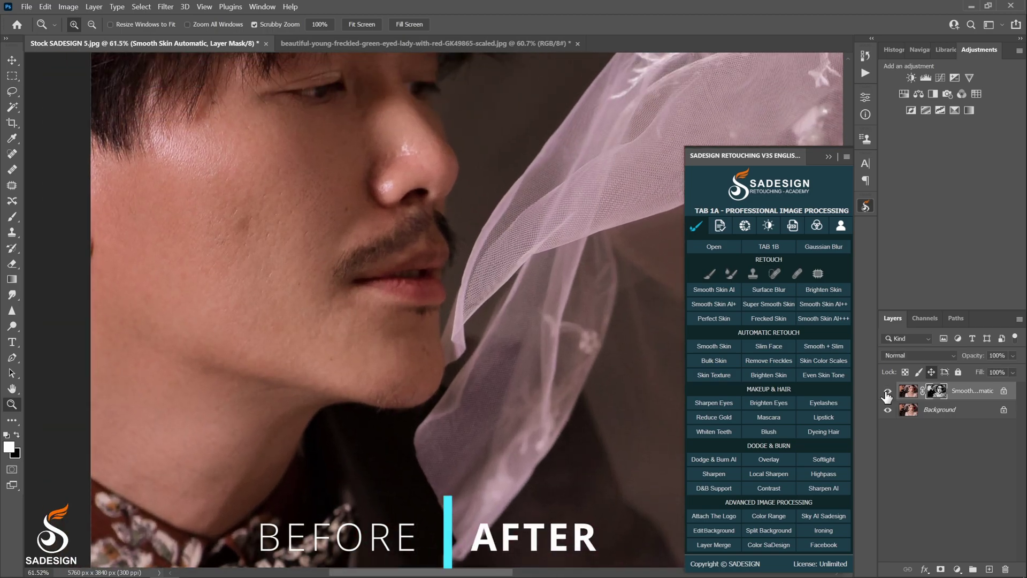
left_click_drag(651, 395, 375, 294)
left_click_drag(471, 378, 455, 366)
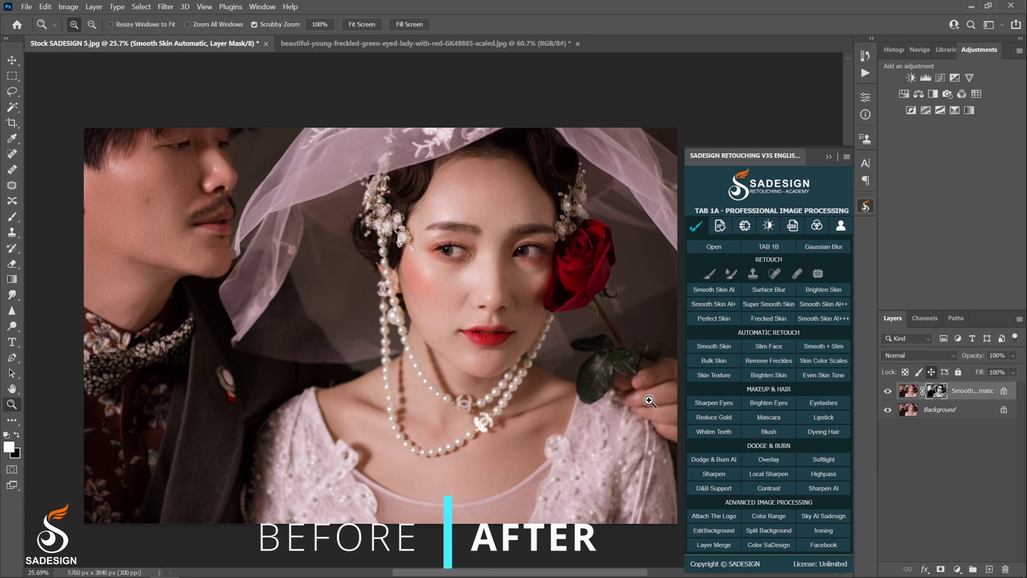
Brush black at size 800 on the Smooth Skin Automatic layer mask to remove the smoothing from the bride's lace dress.
key("x")
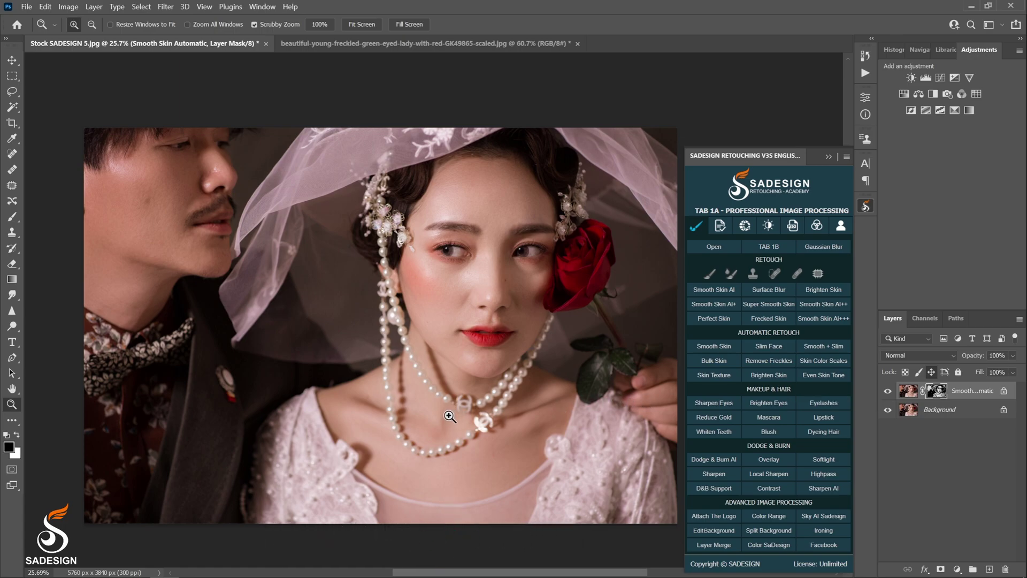
key("b")
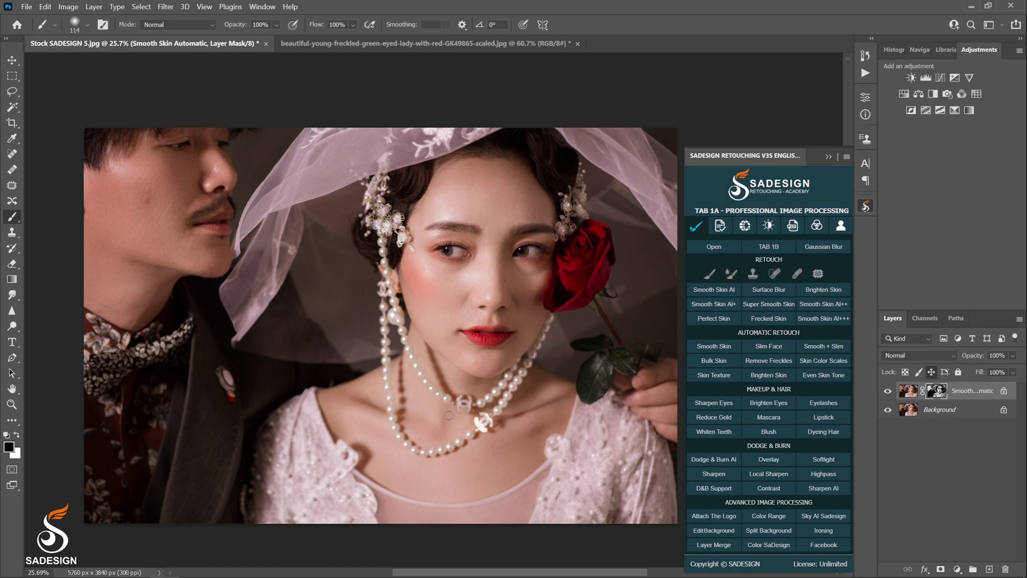
key("bracketright")
key("bracketright")
key("bracketright")
key("bracketright")
key("bracketright")
key("bracketright")
key("bracketright")
key("bracketright")
key("bracketright")
key("bracketright")
key("bracketright")
key("ctrl+space")
mouse_move(576, 463)
left_mouse_down()
mouse_move(642, 507)
mouse_move(541, 406)
left_mouse_up()
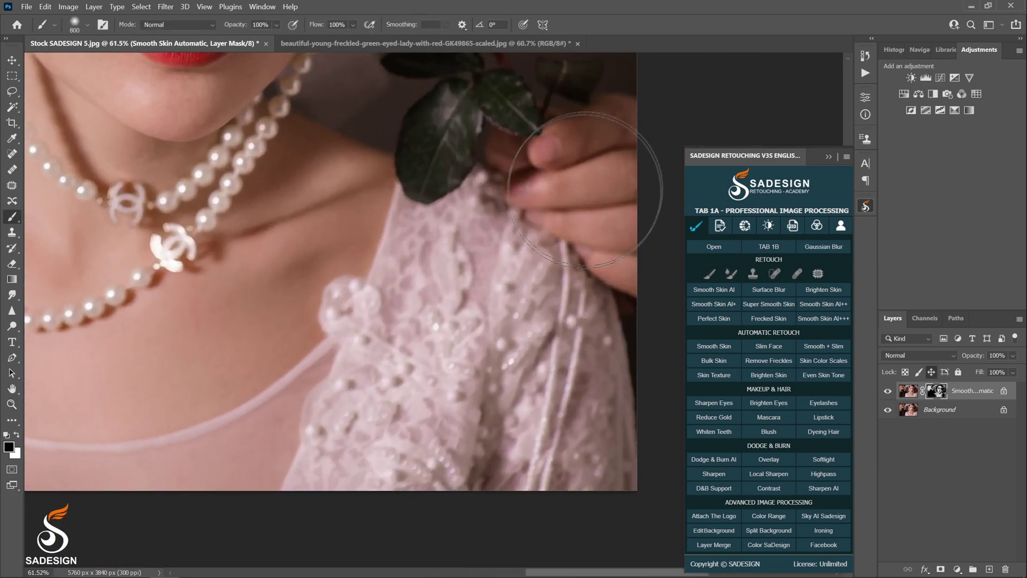
key("space")
mouse_move(412, 367)
left_mouse_down()
mouse_move(500, 422)
mouse_move(683, 366)
left_mouse_up()
left_click_drag(64, 348, 337, 346)
Brush black on the layer mask over the groom's suit and the veil to restore their original texture.
left_click_drag(246, 302, 377, 522)
key("space")
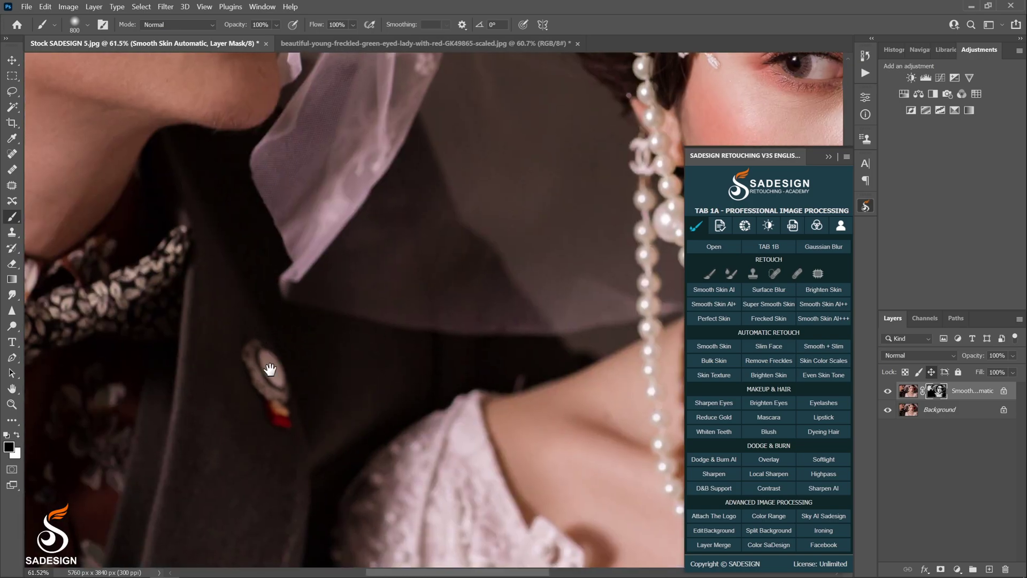
left_click_drag(268, 365, 97, 576)
key("space")
left_click_drag(321, 225, 272, 447)
key("space")
left_click_drag(350, 312, 262, 202)
key("space")
left_click_drag(353, 289, 150, 360)
Reduce the brush size to 500 and mask the smoothing off the red rose and surrounding details.
key("space")
left_click_drag(586, 322, 459, 236)
key("bracketleft")
key("bracketleft")
key("bracketleft")
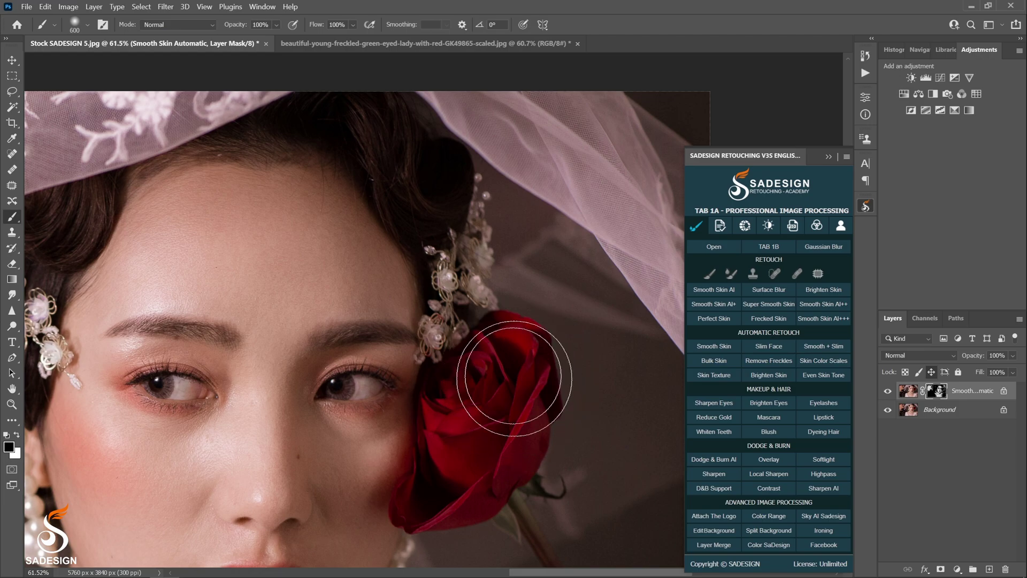
key("space")
left_click_drag(235, 462, 437, 185)
left_click_drag(268, 134, 610, 306)
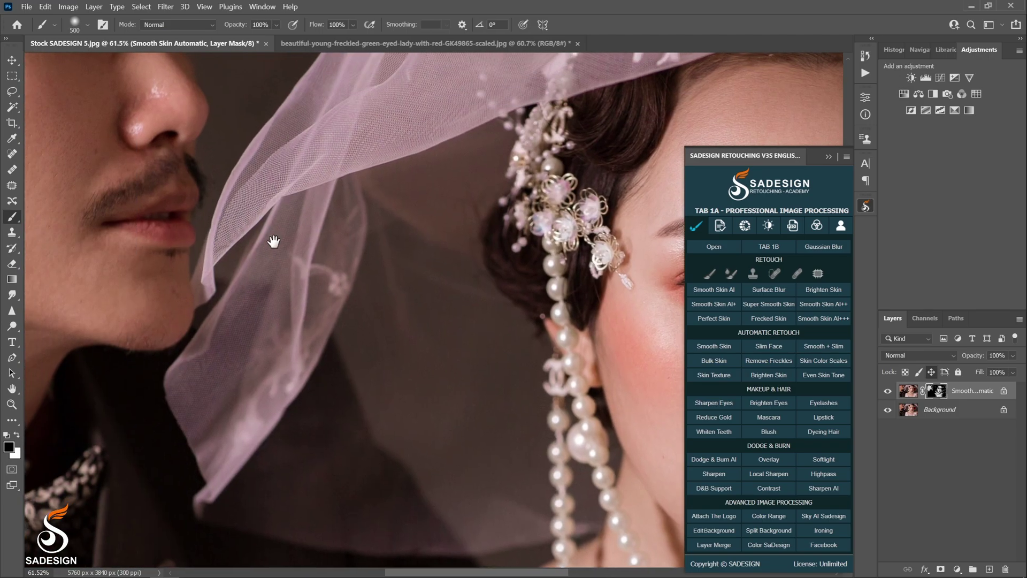
left_click_drag(273, 240, 545, 65)
Compare the full wedding photo with the masked Smooth Skin Automatic layer hidden and shown.
key("z")
left_click_drag(370, 397, 300, 396)
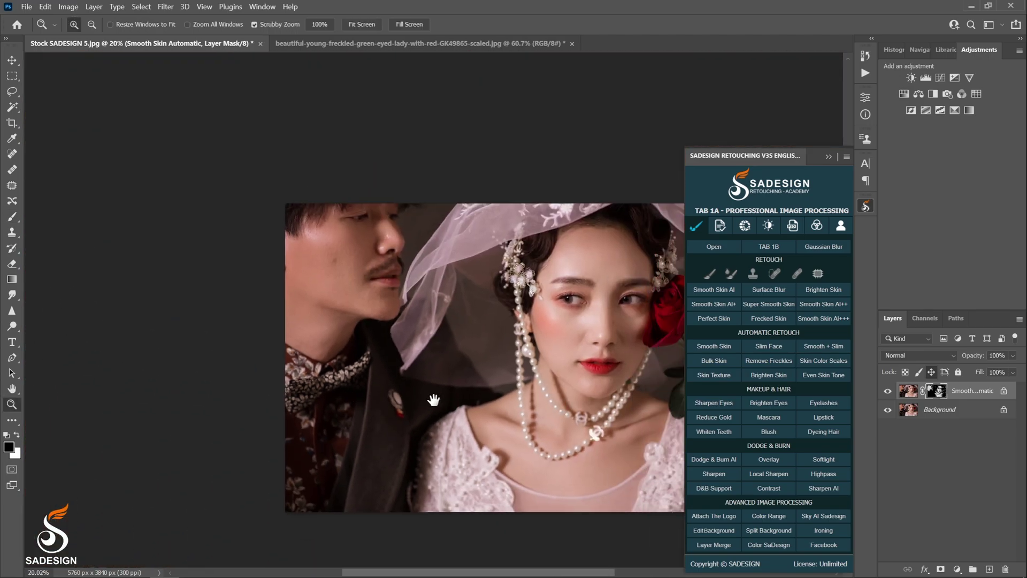
key("space")
left_click_drag(433, 399, 383, 392)
key("space")
left_click_drag(415, 404, 367, 394)
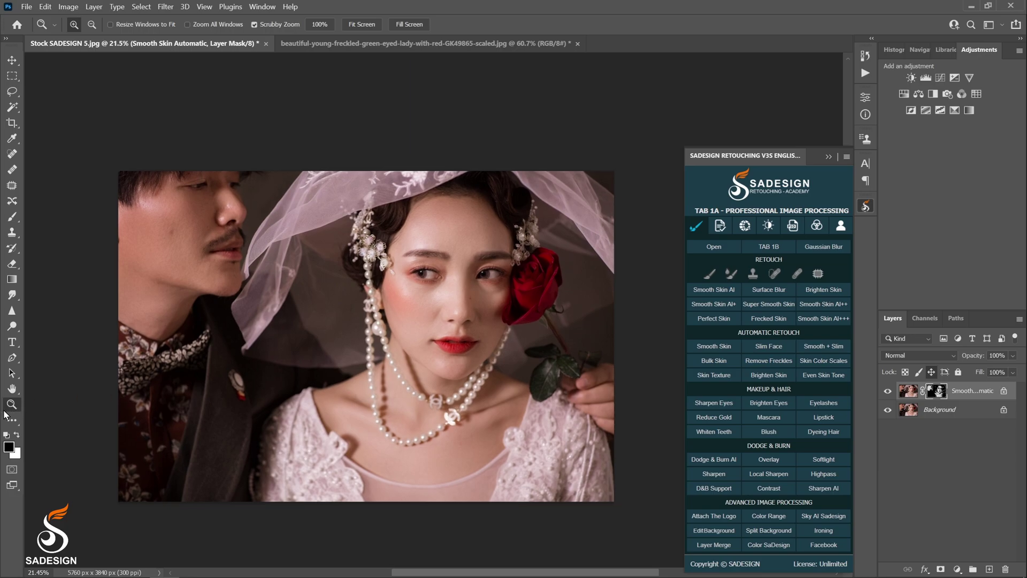
left_click(887, 392)
left_click(888, 392)
left_click(888, 393)
left_click(887, 393)
Merge the smoothing layer into the background with Layer Merge and duplicate the merged Background layer.
left_click(713, 546)
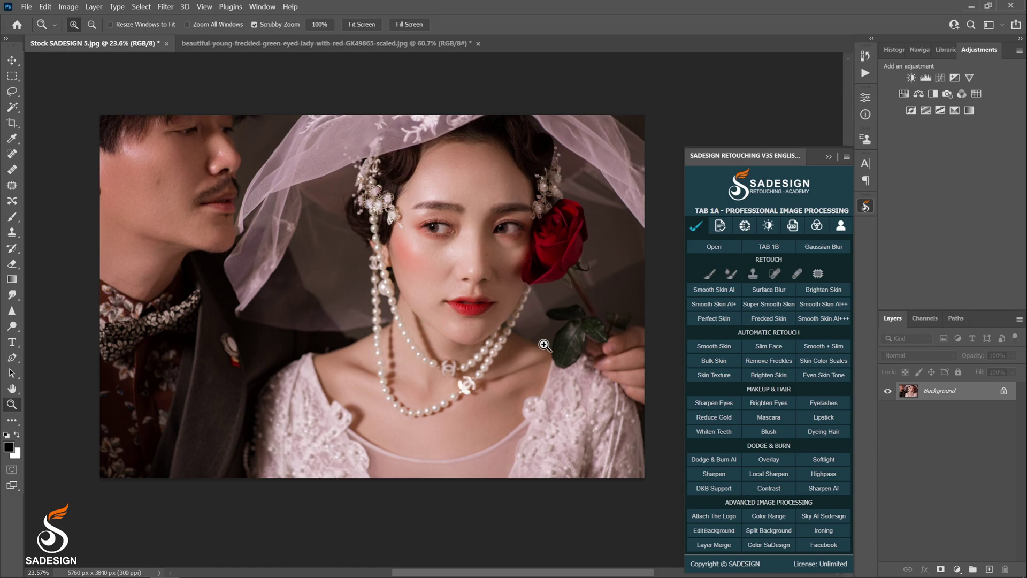
key("ctrl+j")
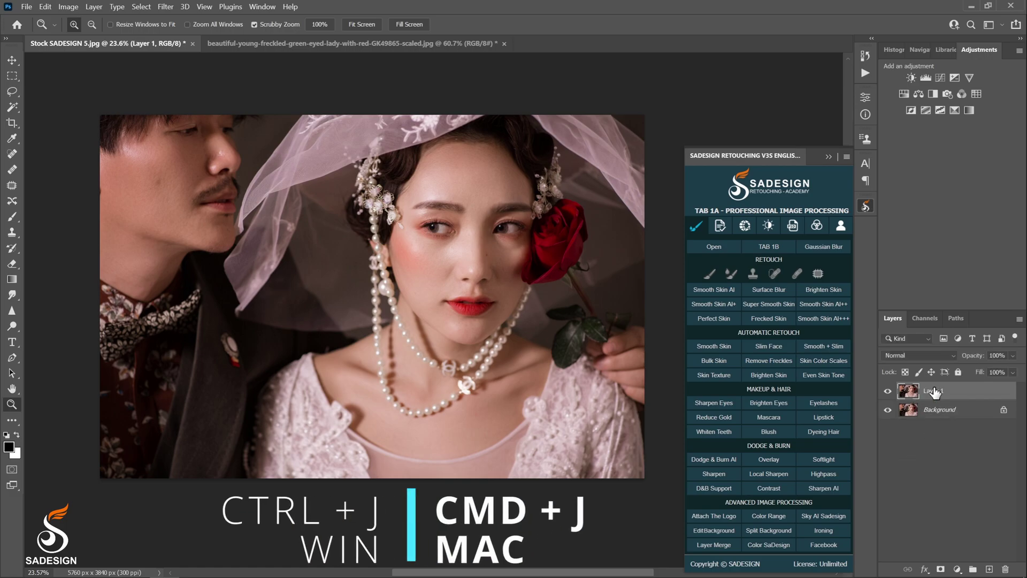
Convert Layer 1 to a smart object.
right_click(917, 394)
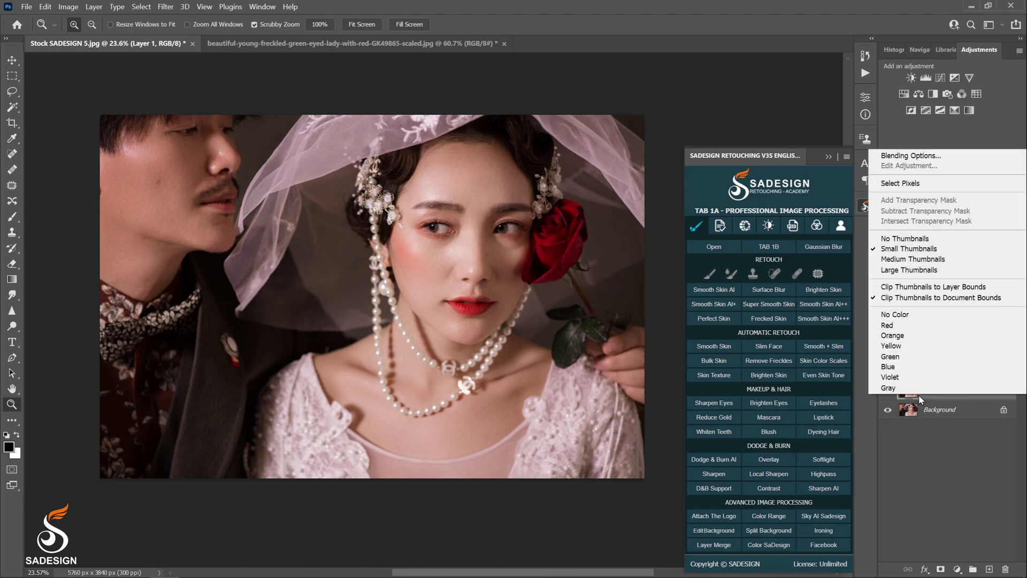
left_click(936, 397)
right_click(938, 402)
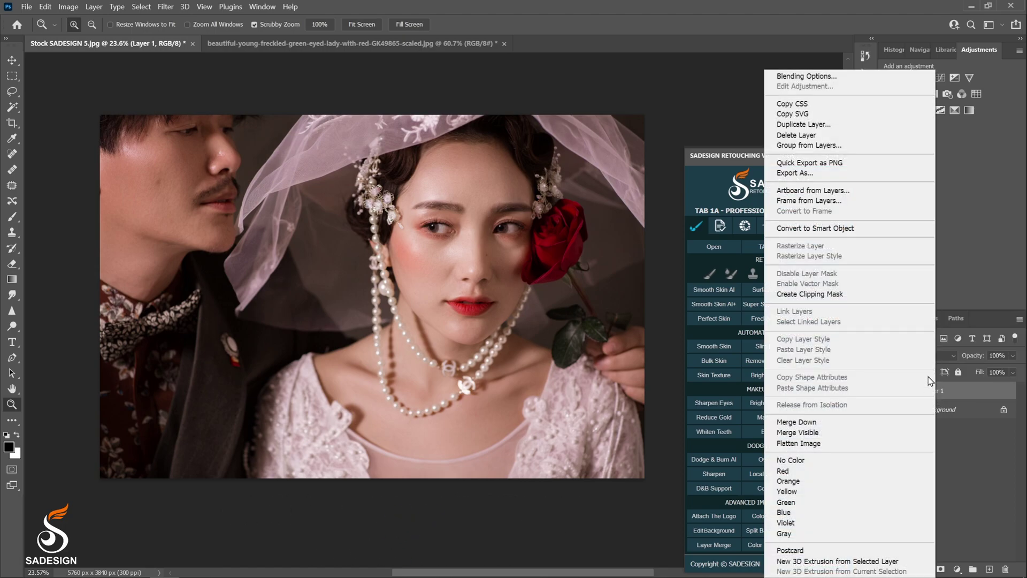
left_click(868, 231)
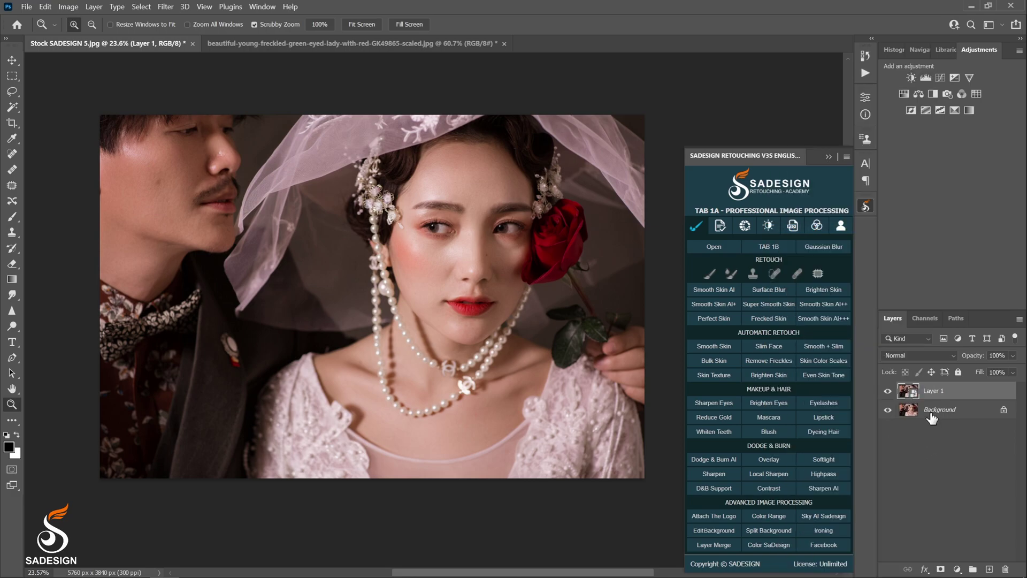
Apply Face-Aware Liquify to the bride's face with Jawline at -28 and Face Width at -8.
left_click(163, 11)
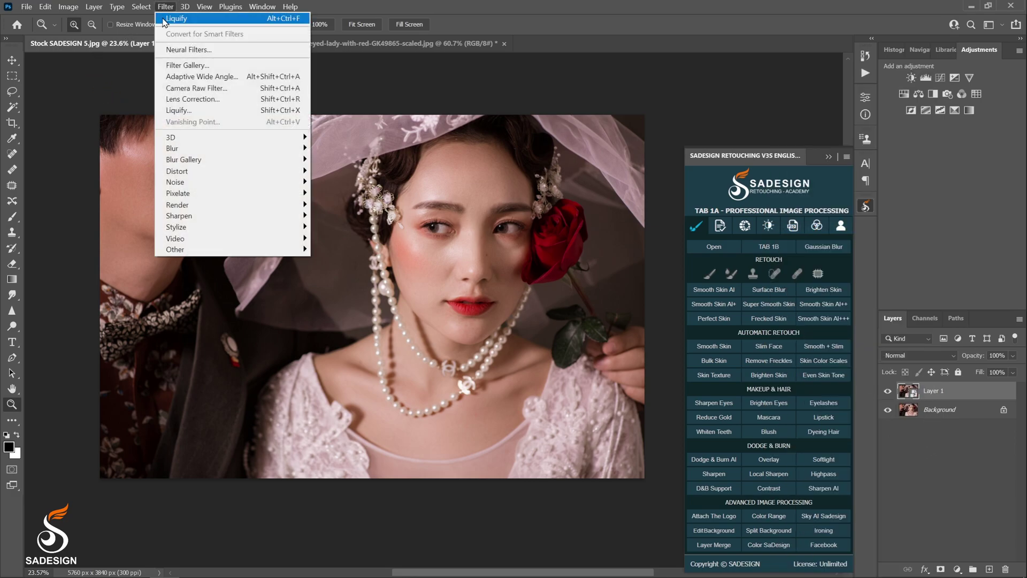
left_click(207, 113)
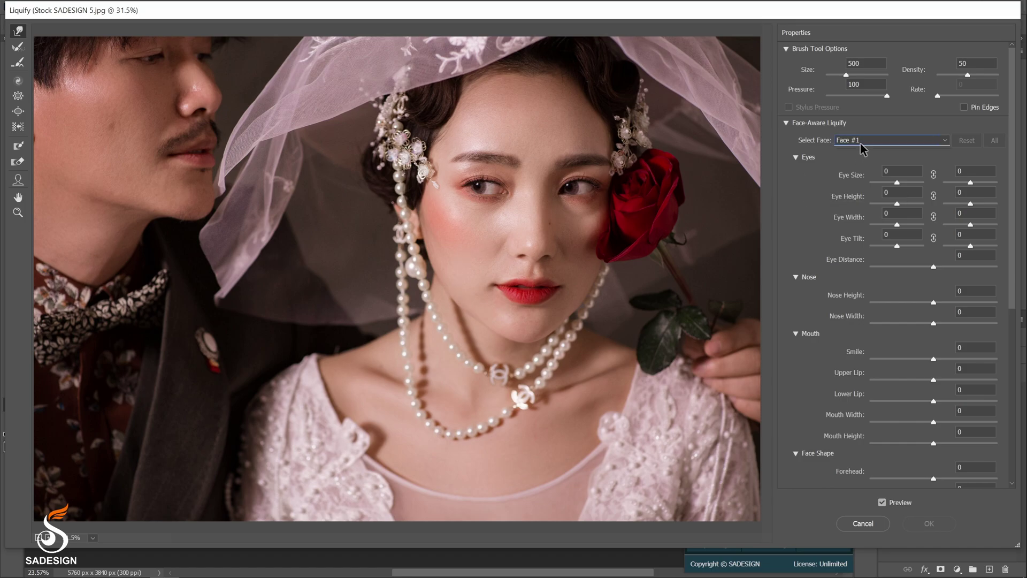
left_click(861, 143)
left_click(859, 148)
scroll(897, 431, "down", 5)
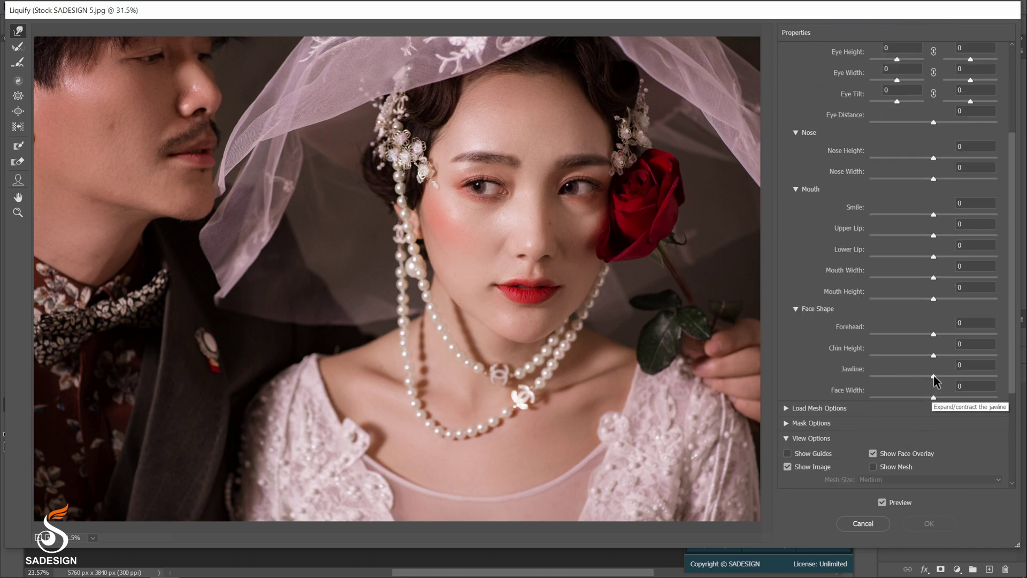
left_click_drag(934, 375, 928, 397)
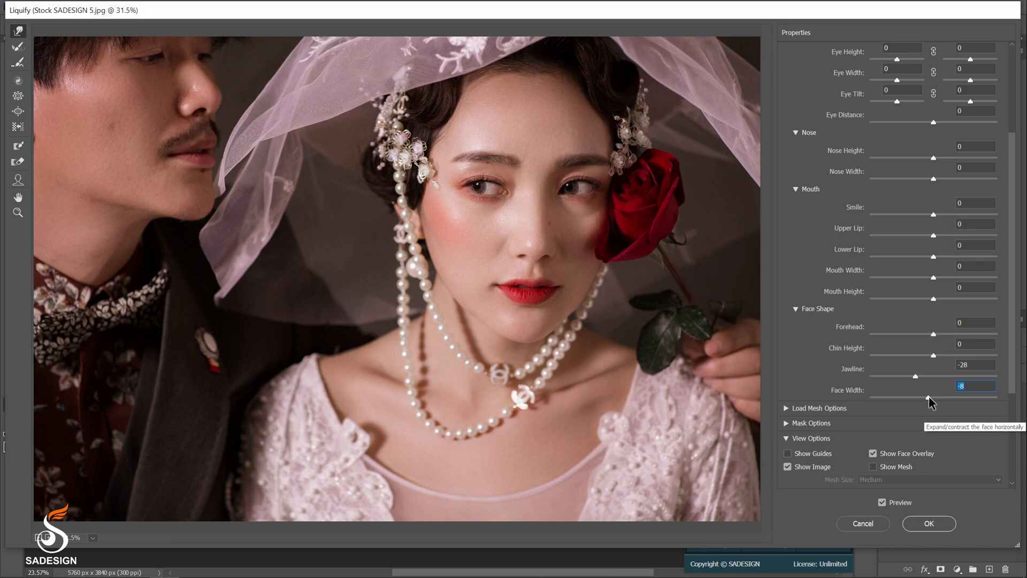
left_click(916, 523)
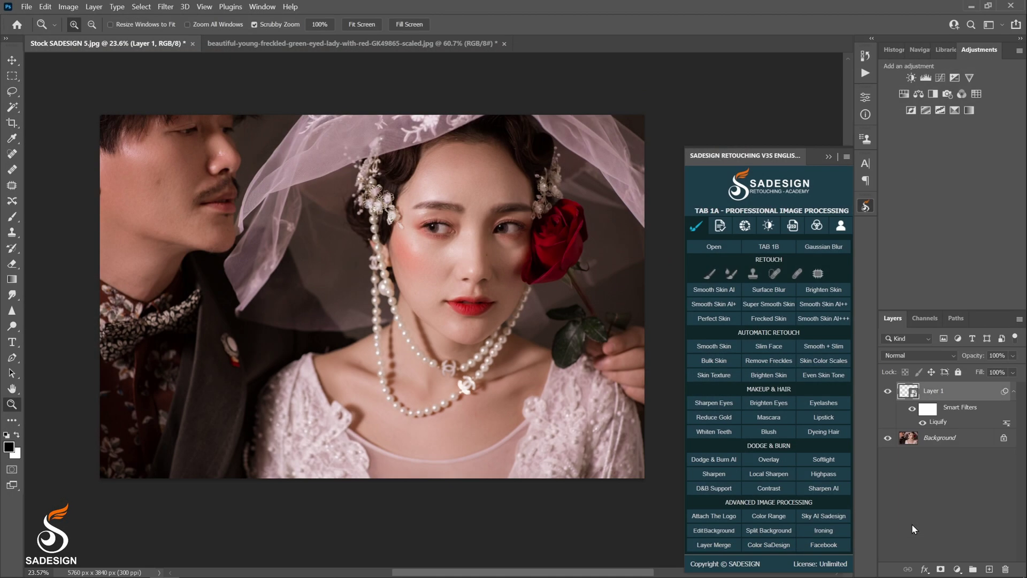
Compare the wedding photo with the liquified Layer 1 hidden and shown, and delete Layer 1.
left_click(887, 391)
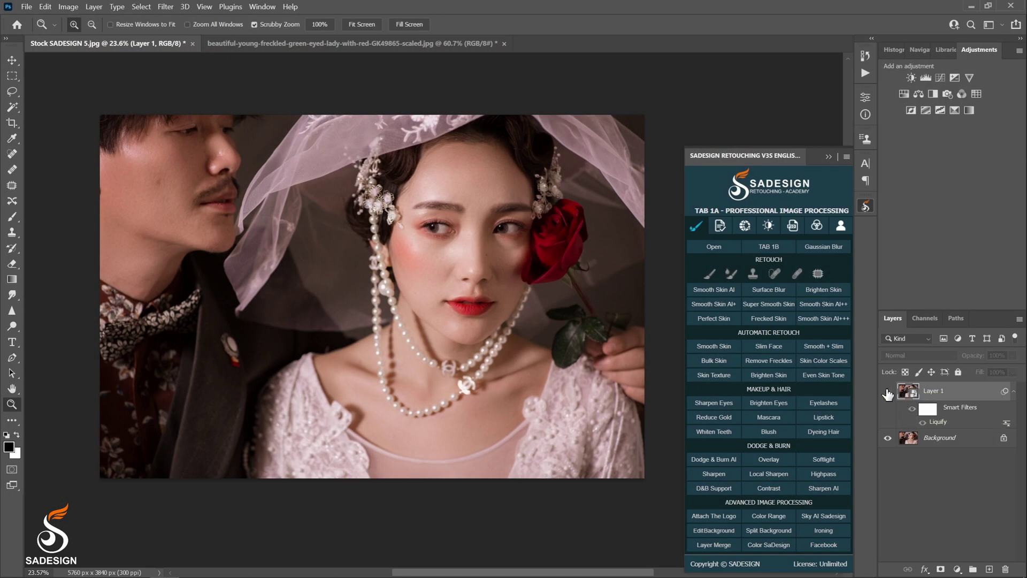
left_click(888, 391)
left_click(887, 391)
left_click(888, 391)
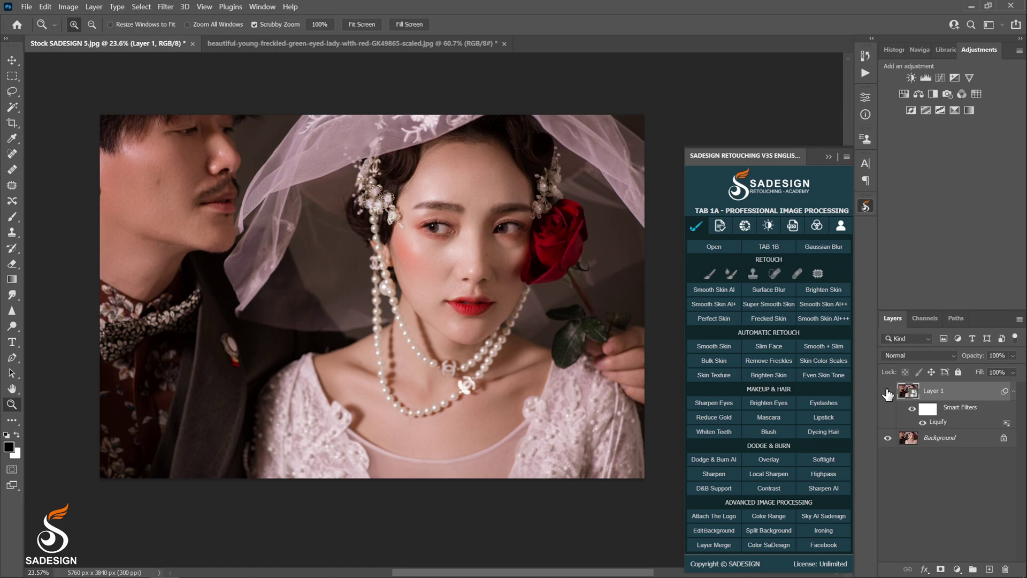
left_click(888, 394)
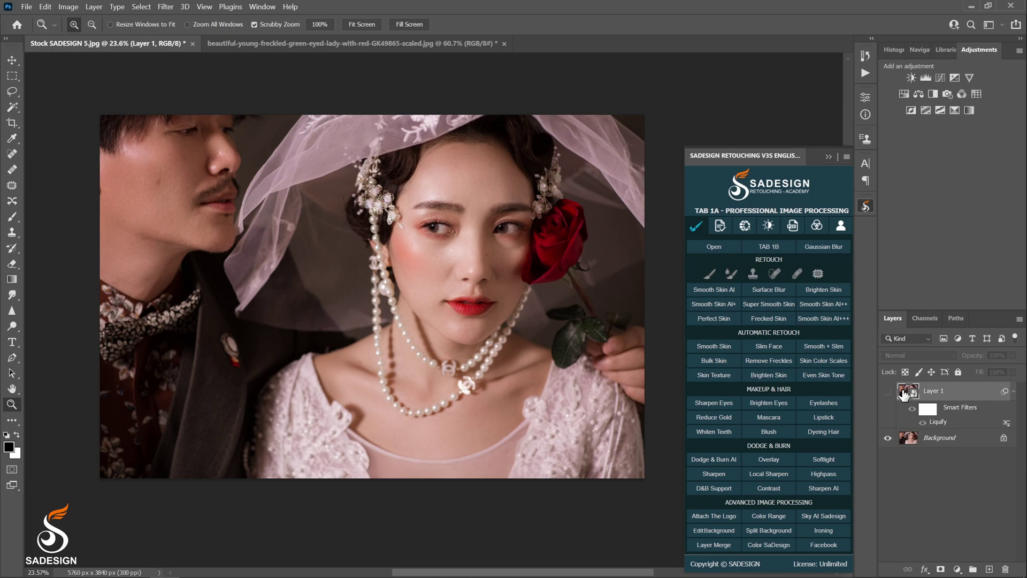
left_click_drag(909, 394, 1006, 569)
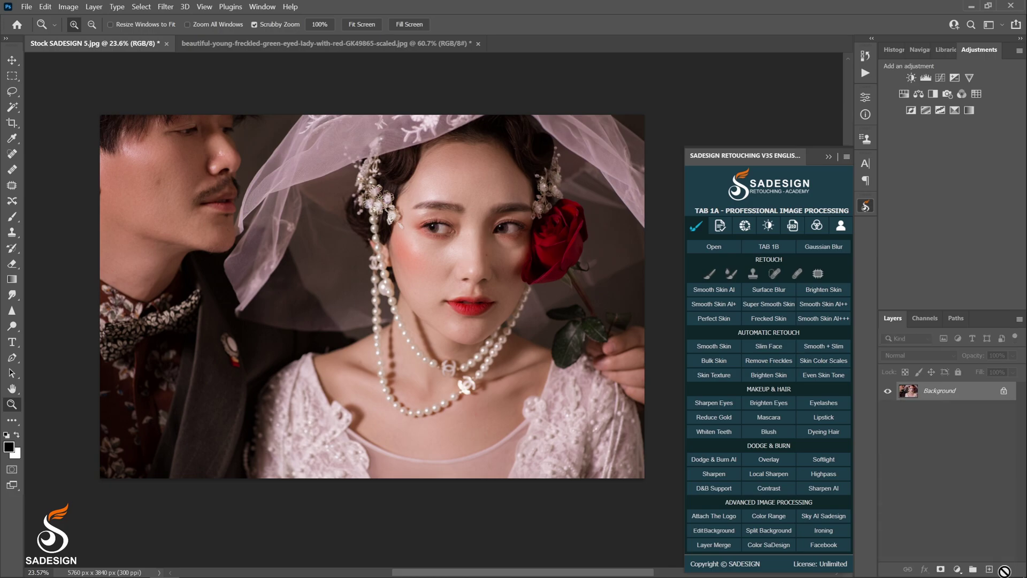
Apply the automatic Slim Face retouch to face 1 with Slim face intensity set to Normal.
left_click(775, 348)
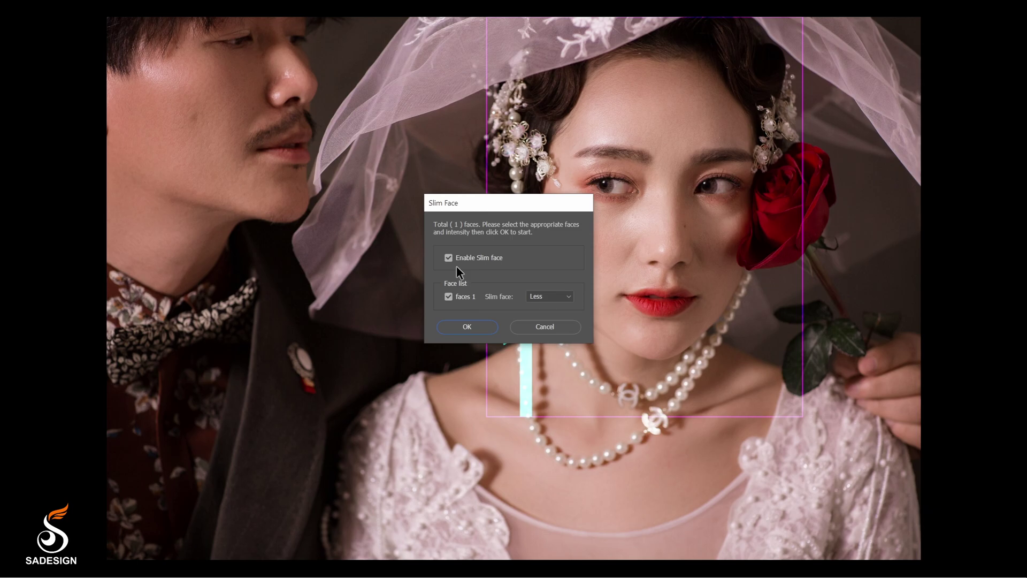
left_click_drag(471, 209, 396, 191)
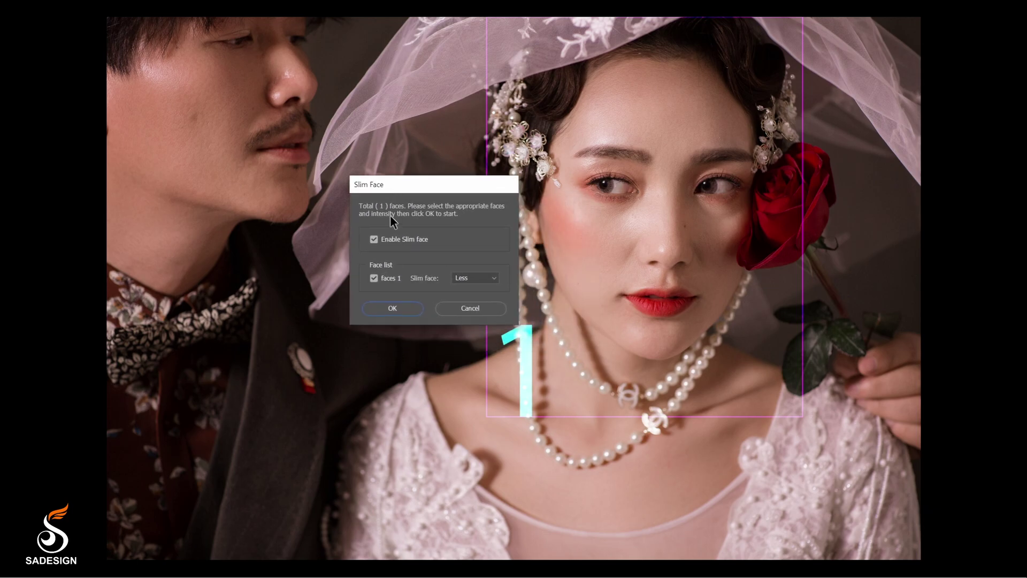
left_click(375, 242)
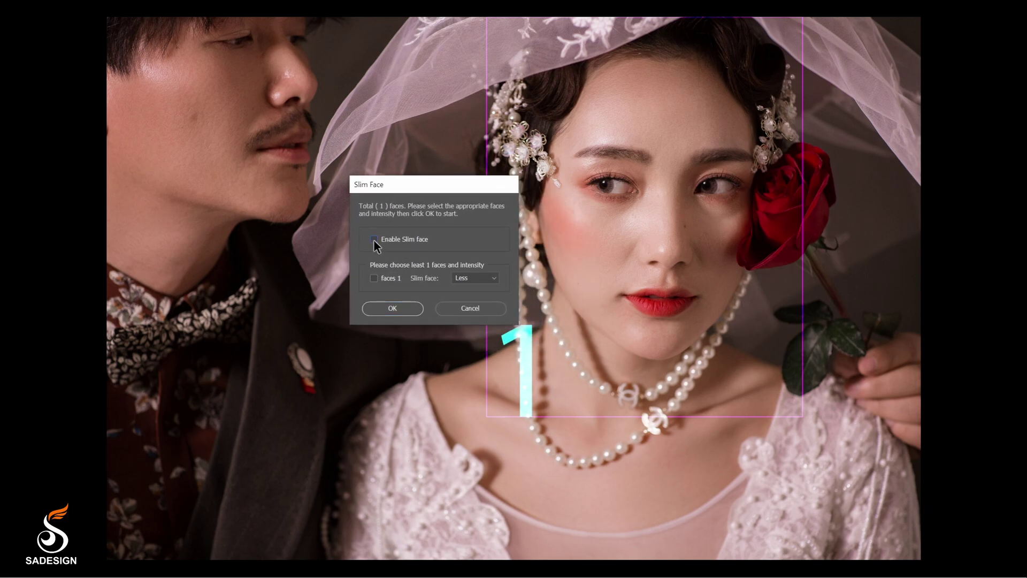
left_click(375, 240)
left_click(471, 278)
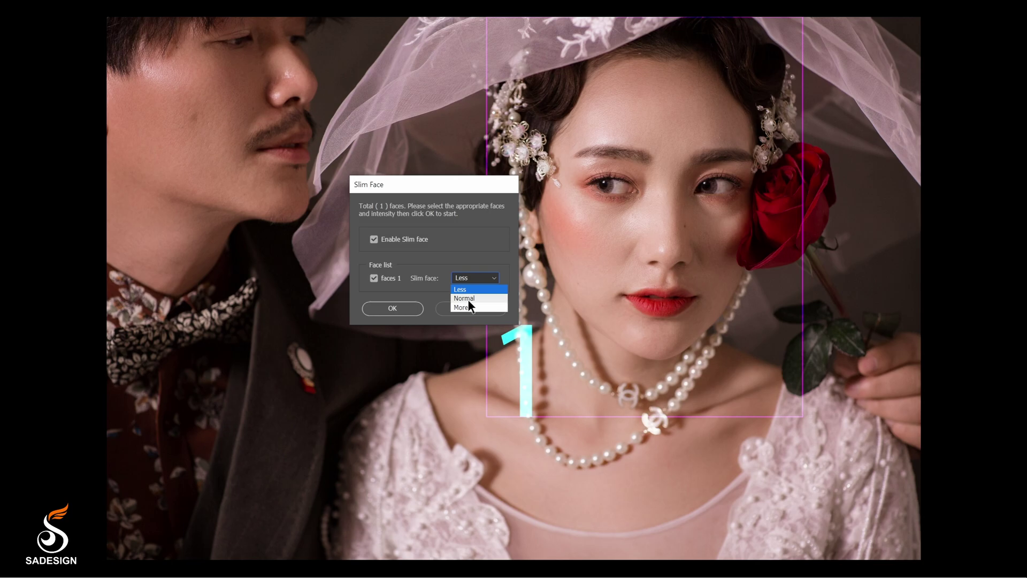
left_click(469, 299)
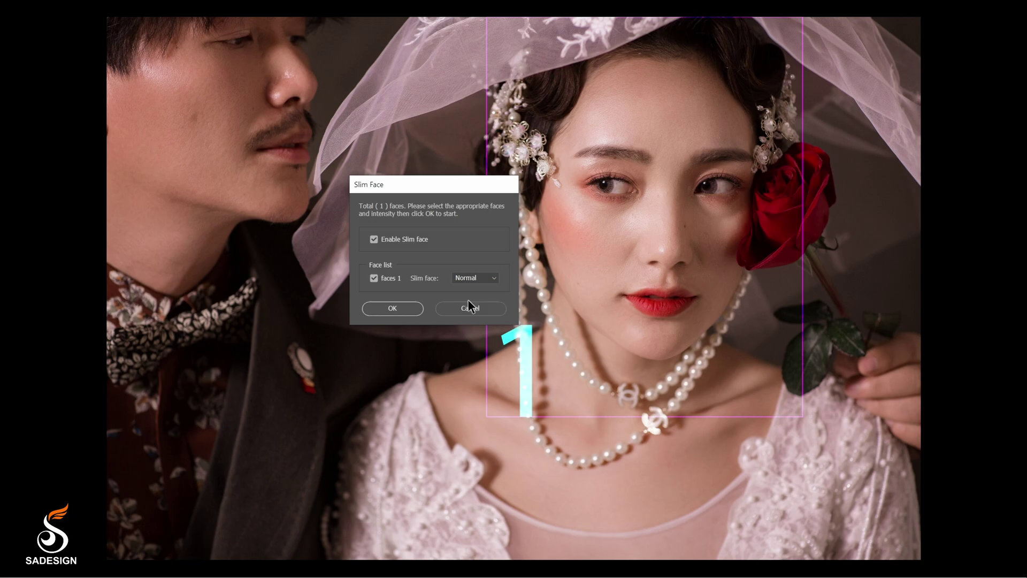
left_click(411, 310)
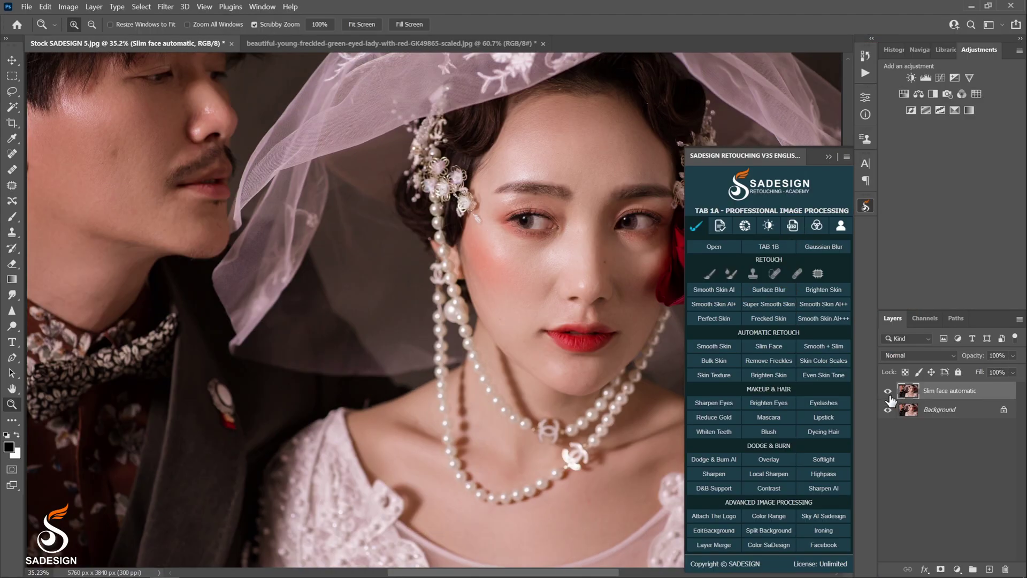
Compare the bride's face with the Slim face automatic layer hidden and shown, up close and in the full photo.
left_click(888, 392)
left_click(888, 393)
left_click(889, 392)
left_click(888, 392)
left_click_drag(527, 243, 478, 261)
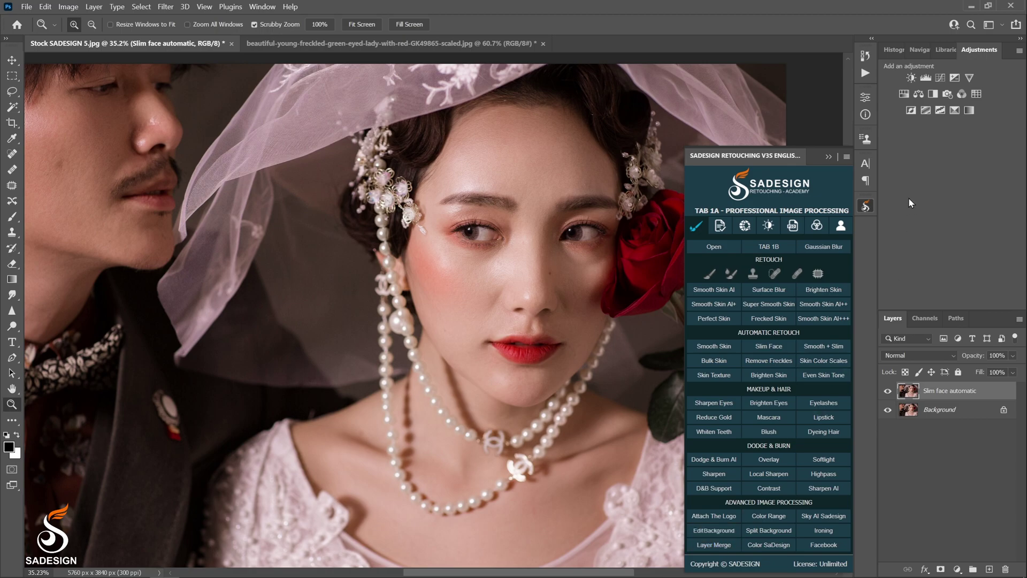
left_click_drag(403, 329, 388, 329)
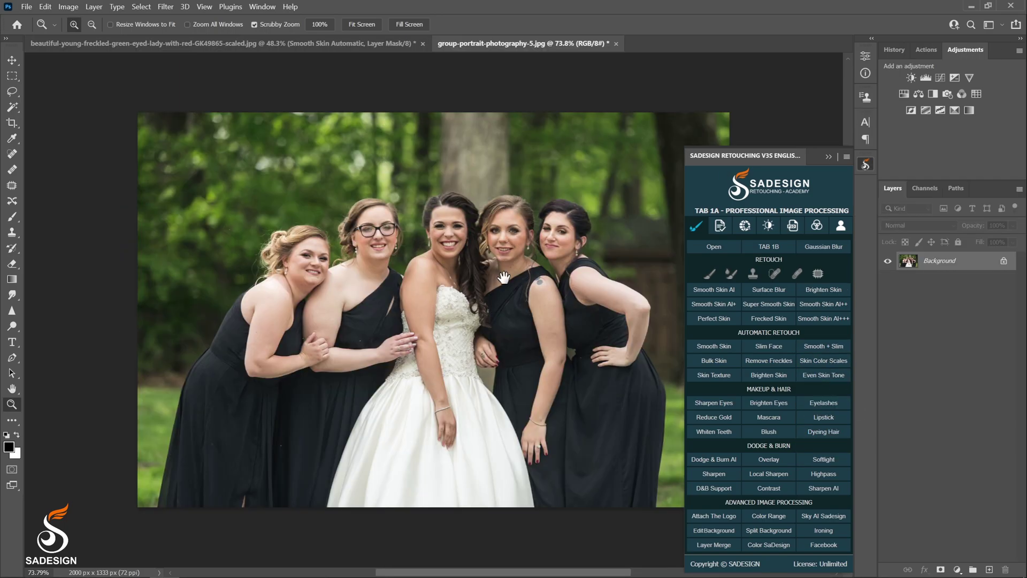
left_click_drag(504, 277, 449, 284)
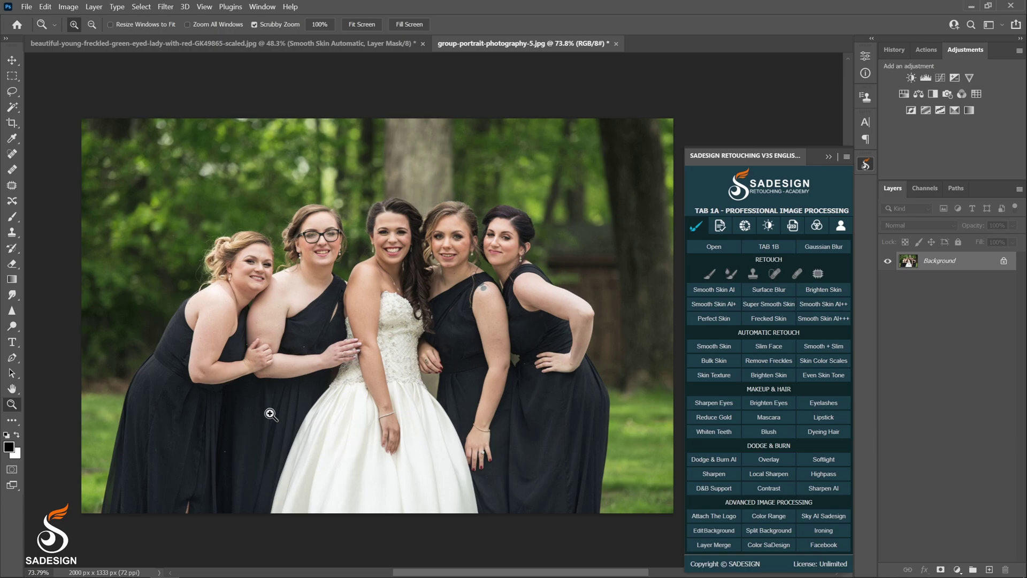
Apply automatic Slim Face to the group portrait, with faces 1 and 5 at Less, faces 2 and 3 at Normal, and face 4 excluded.
left_click(770, 347)
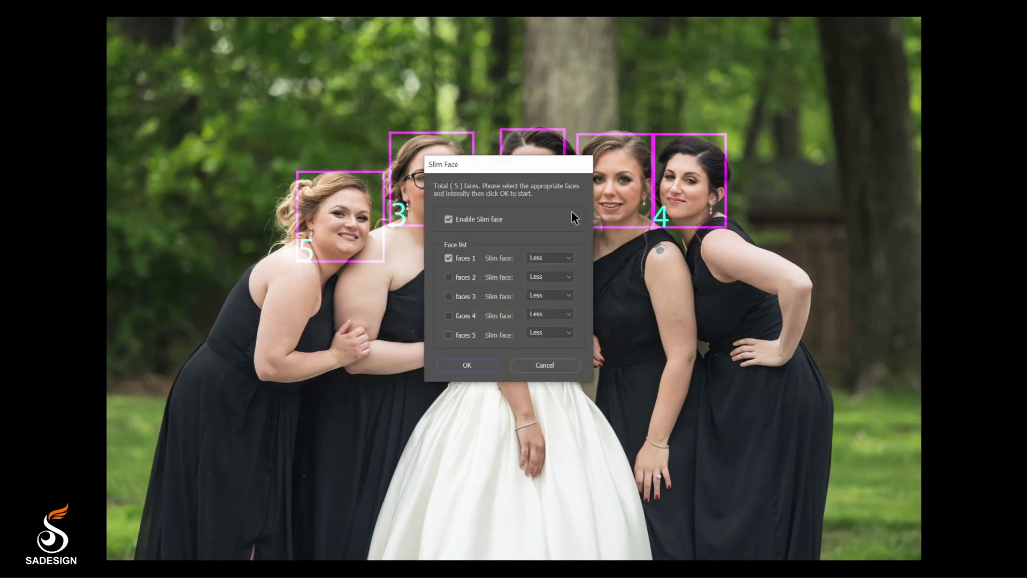
left_click_drag(507, 160, 518, 294)
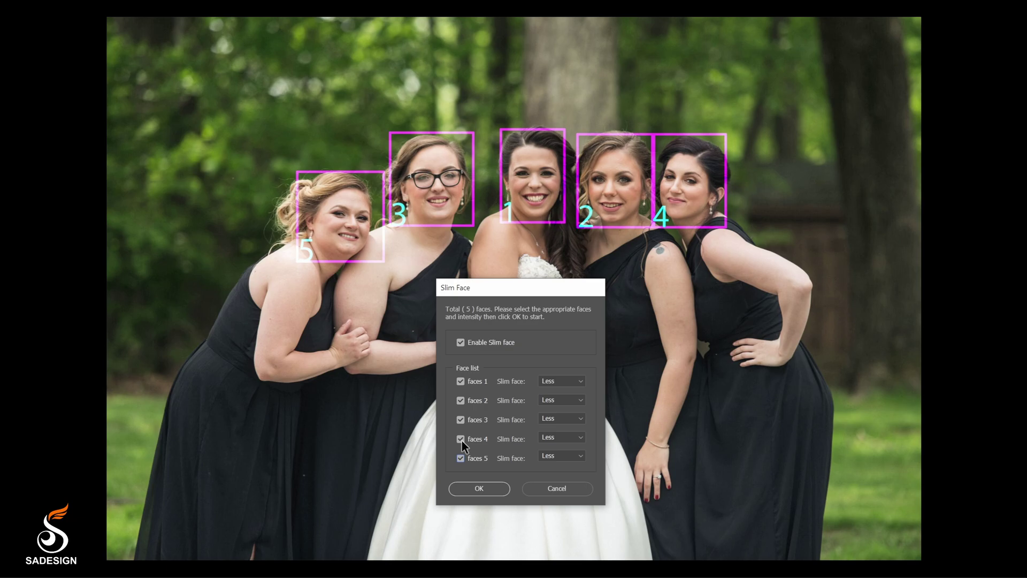
left_click(559, 383)
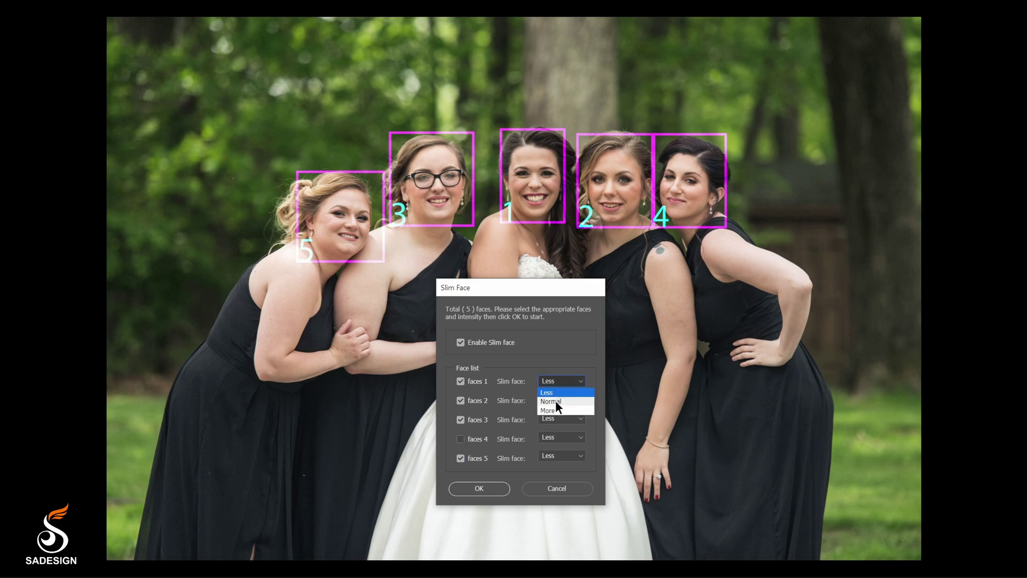
left_click(553, 393)
left_click(554, 401)
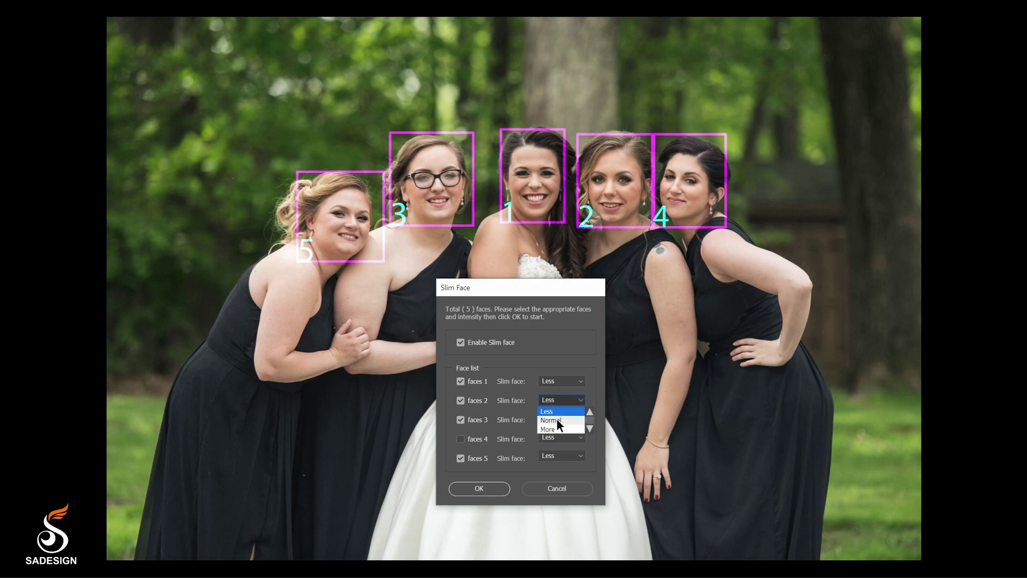
left_click(556, 420)
left_click(556, 419)
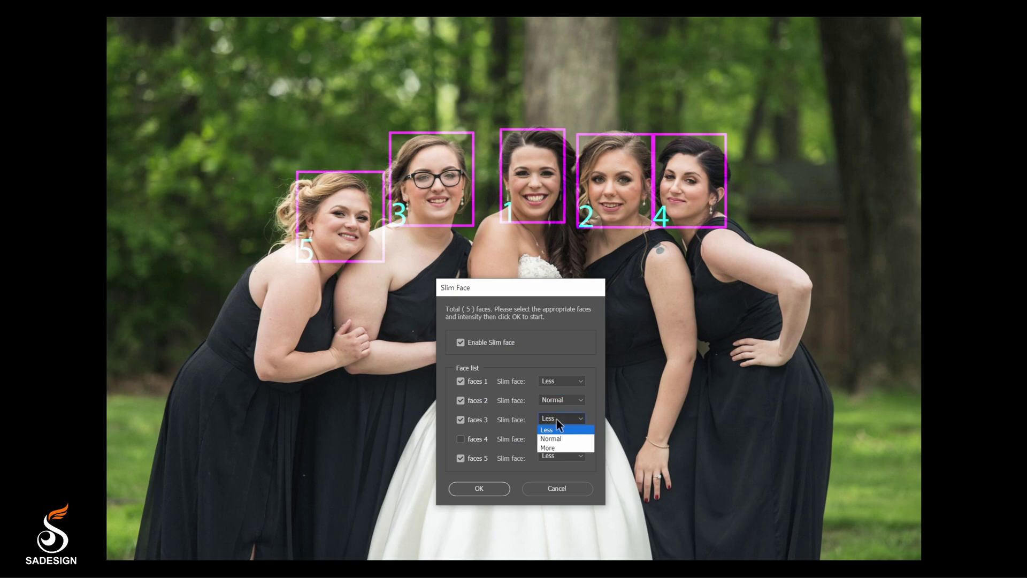
left_click(551, 438)
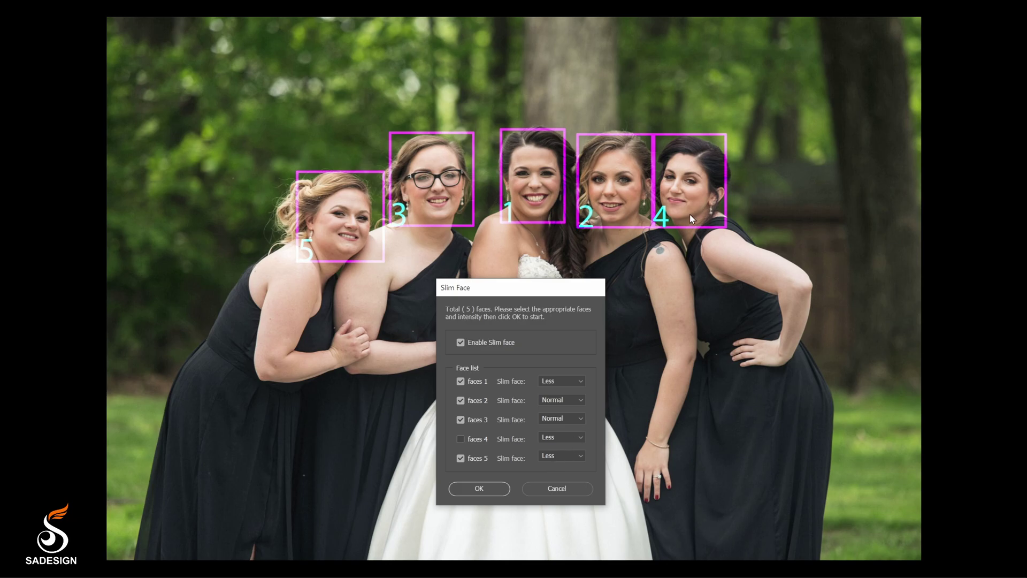
left_click(485, 489)
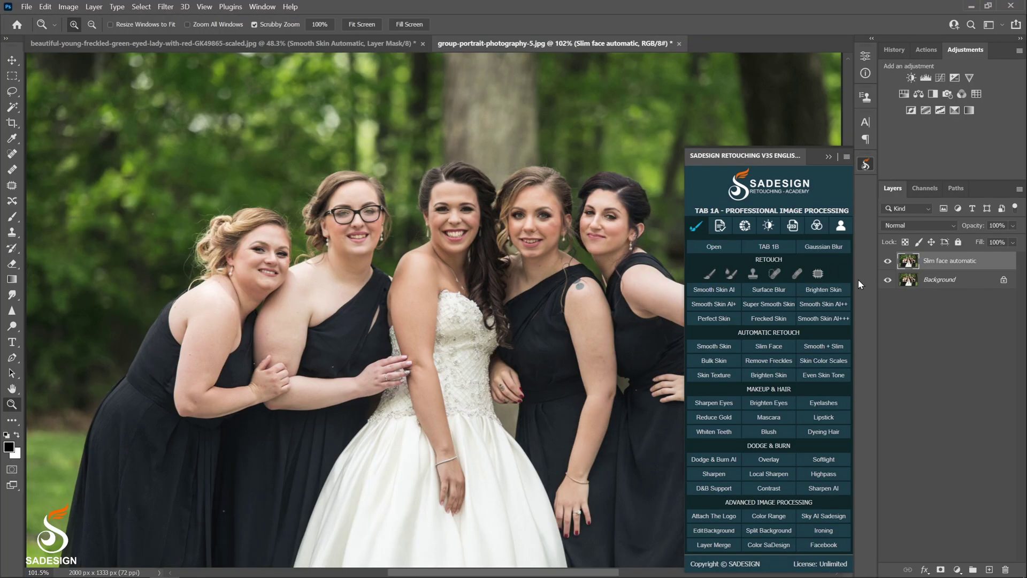
Compare the faces around the bride in the group portrait with the Slim face automatic layer hidden and shown.
left_click(888, 261)
left_click(888, 263)
left_click_drag(508, 248, 530, 248)
left_click_drag(429, 277, 483, 292)
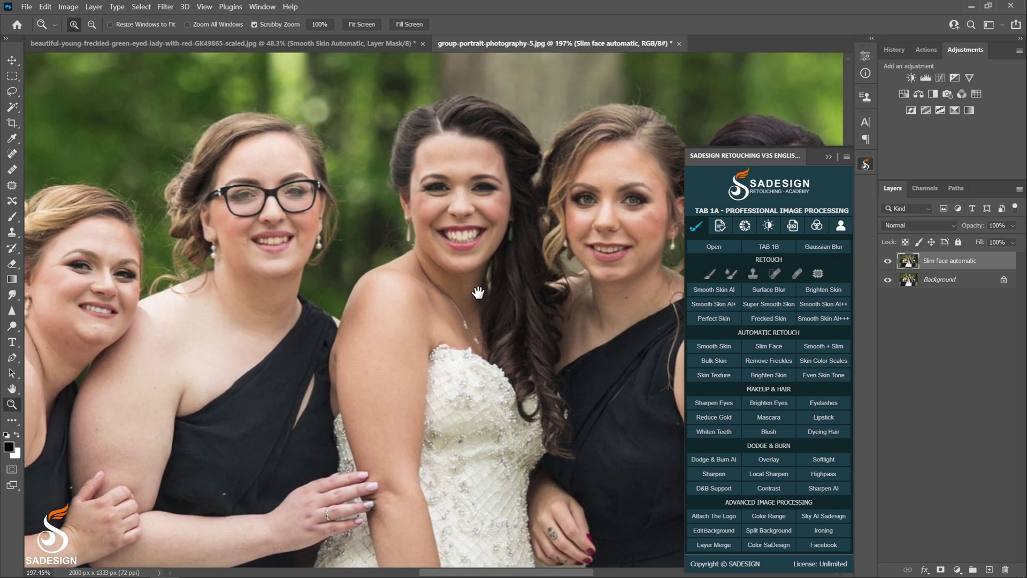
left_click(888, 262)
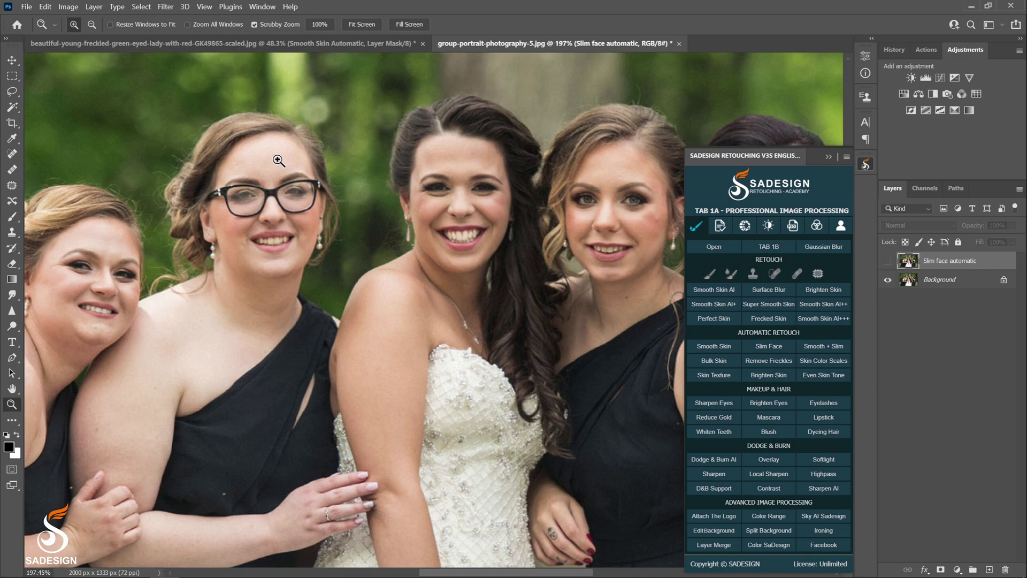
left_click(888, 262)
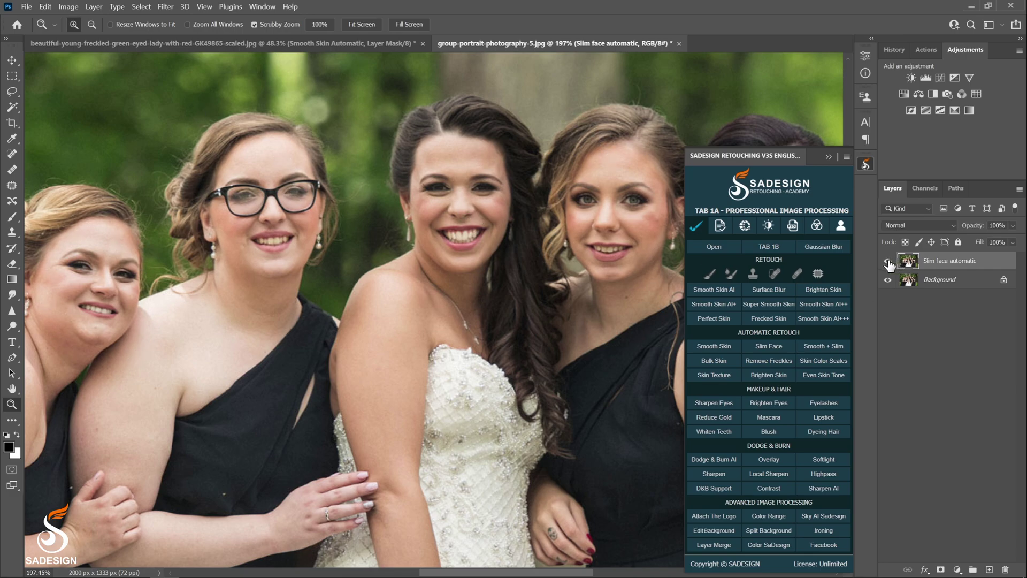
left_click(888, 263)
left_click(888, 263)
left_click(888, 262)
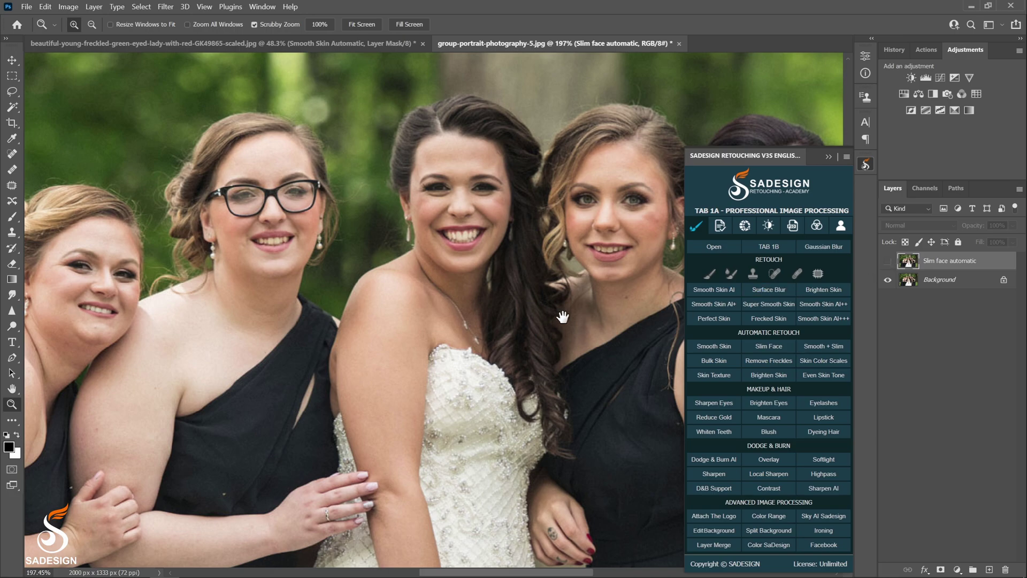
Compare the two bridesmaids on the bride's far side with the Slim face automatic layer hidden and shown.
left_click_drag(564, 312, 340, 329)
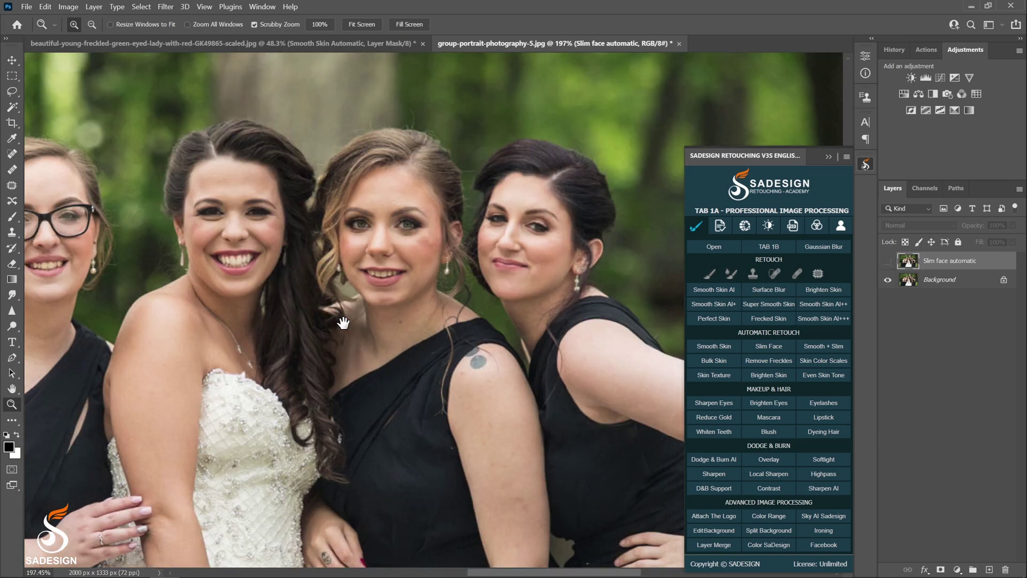
left_click(888, 262)
left_click(887, 262)
left_click(888, 262)
left_click(888, 262)
left_click_drag(528, 284, 487, 289)
left_click_drag(518, 321, 500, 311)
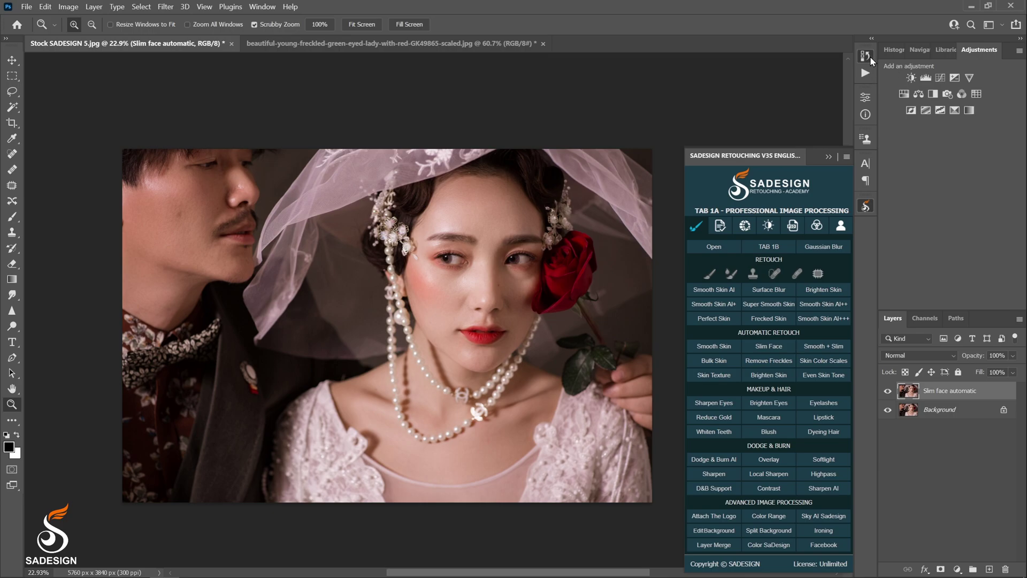
Revert Stock SADESIGN 5.jpg to its opening history snapshot and make more room for the layer list.
left_click(870, 56)
scroll(852, 92, "up", 5)
left_click(802, 72)
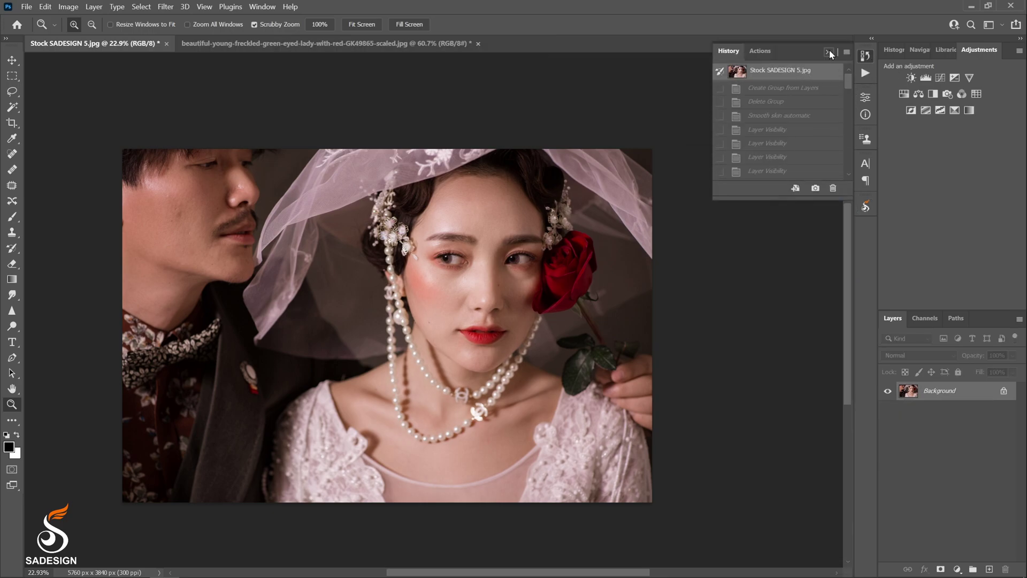
left_click(829, 50)
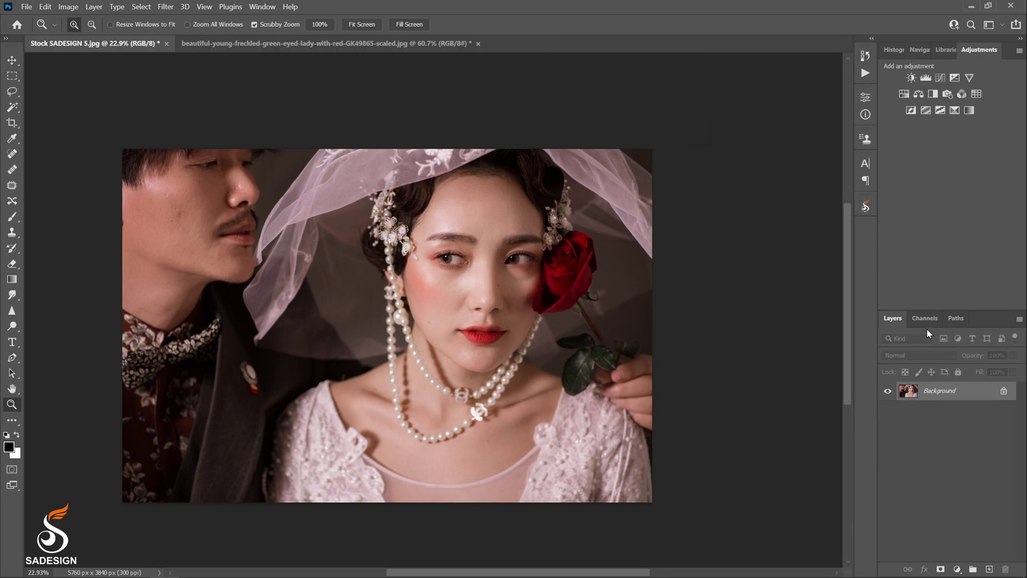
left_click_drag(930, 310, 931, 155)
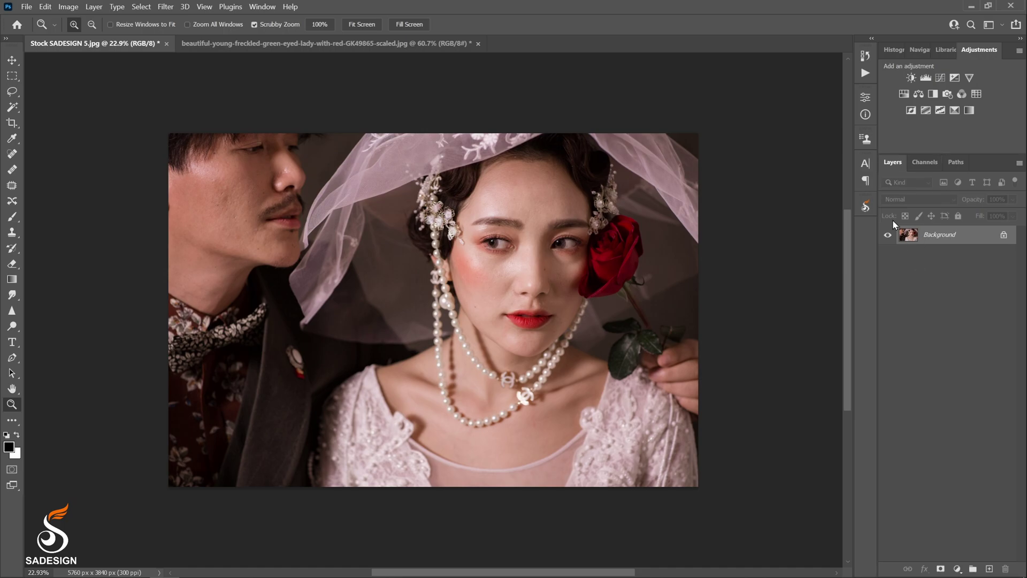
Apply the automatic Smooth + Slim retouch to face 1 of the wedding photo with Slim face set to Less.
left_click(865, 207)
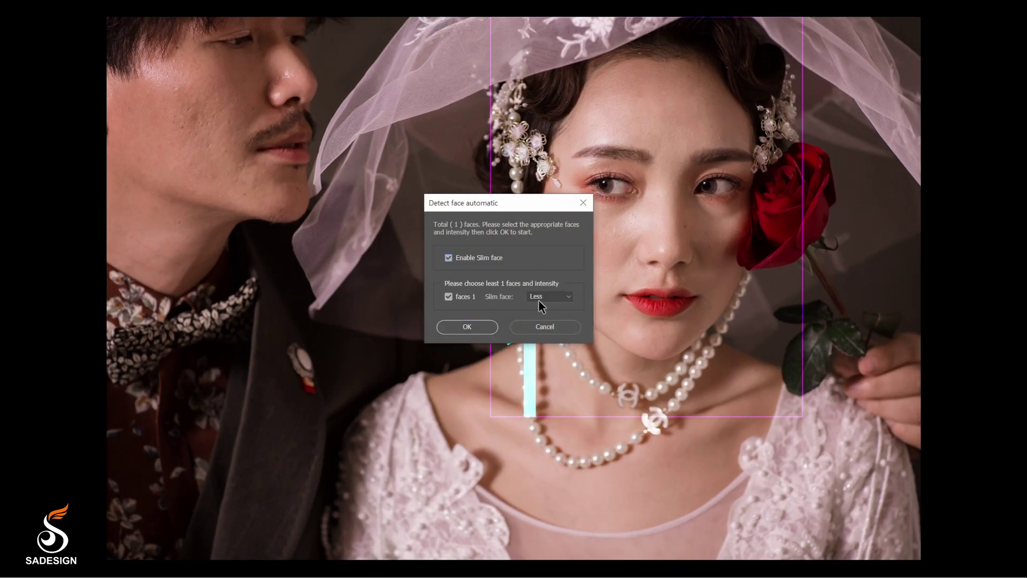
left_click(538, 301)
left_click(542, 307)
left_click(475, 329)
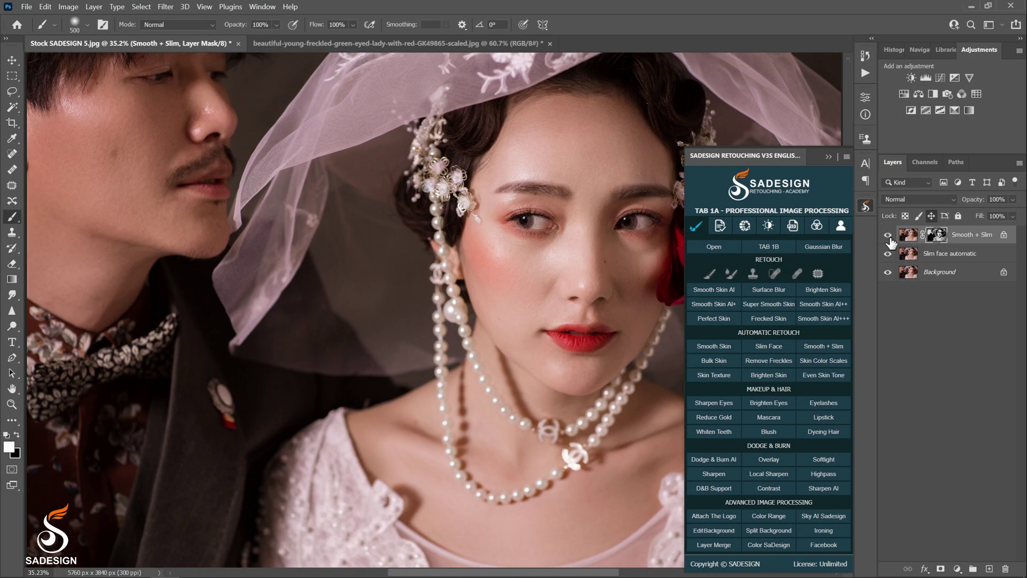
Compare the wedding photo with the Smooth + Slim and Slim face automatic layers hidden and shown in turn.
left_click(888, 235)
left_click(888, 235)
left_click(888, 253)
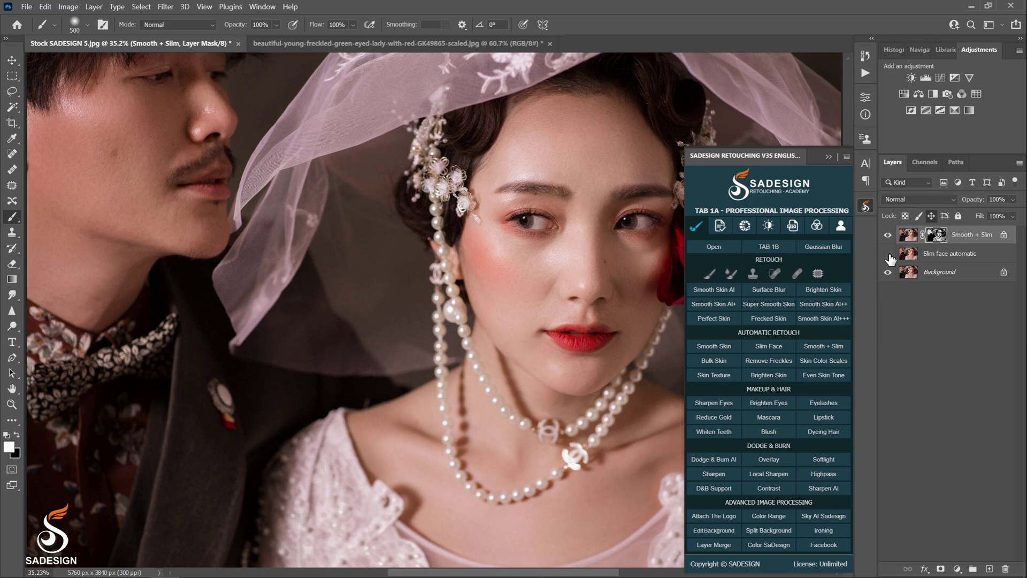
left_click(888, 254)
Compare the bride's skin up close with the Smooth + Slim layer hidden and shown, and flatten the layers with Layer Merge.
key("z")
left_click_drag(619, 355, 596, 358)
left_click_drag(596, 359, 485, 340)
left_click_drag(459, 283, 504, 296)
left_click(888, 234)
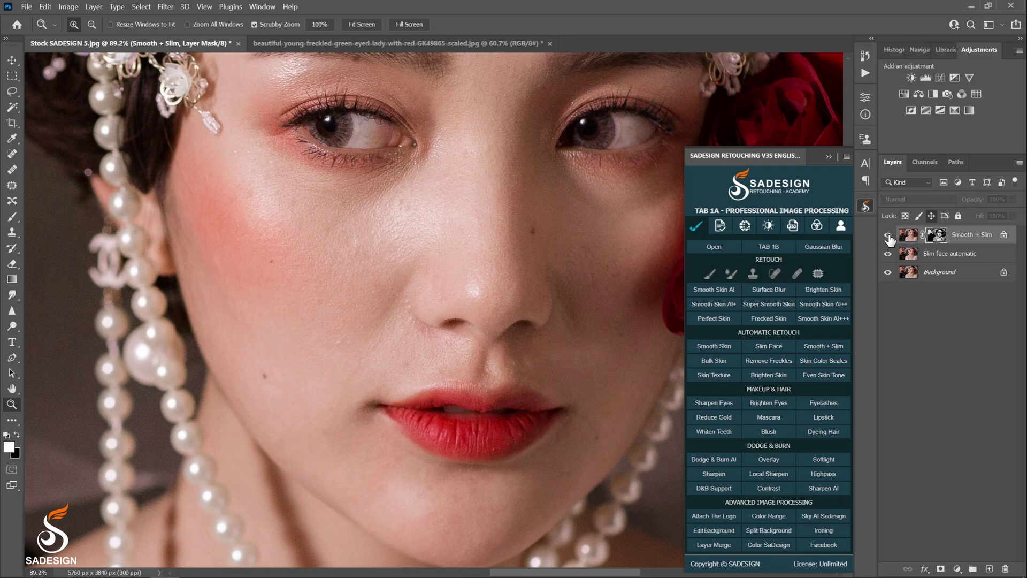
left_click(888, 235)
left_click(889, 234)
left_click(888, 234)
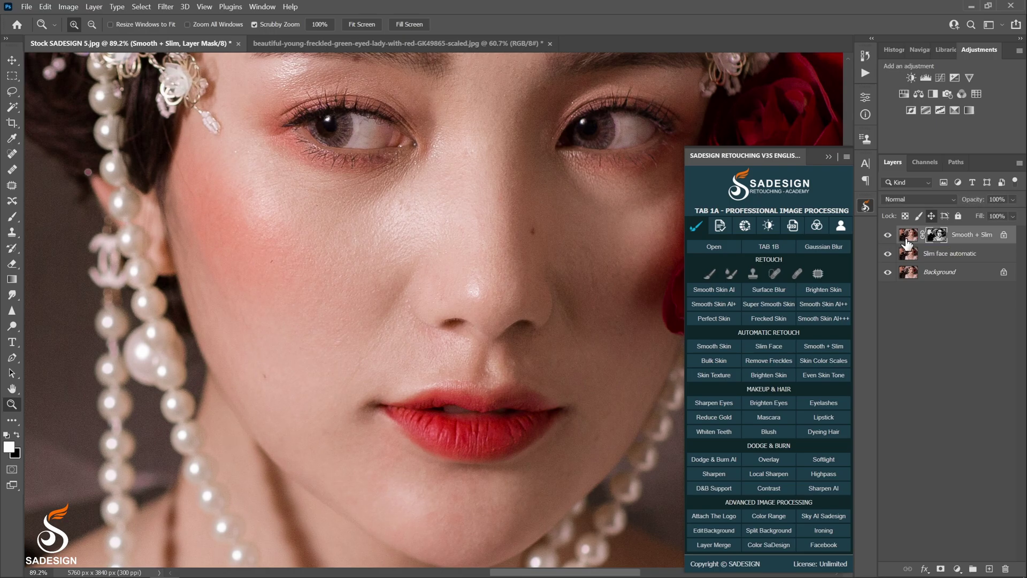
left_click(720, 546)
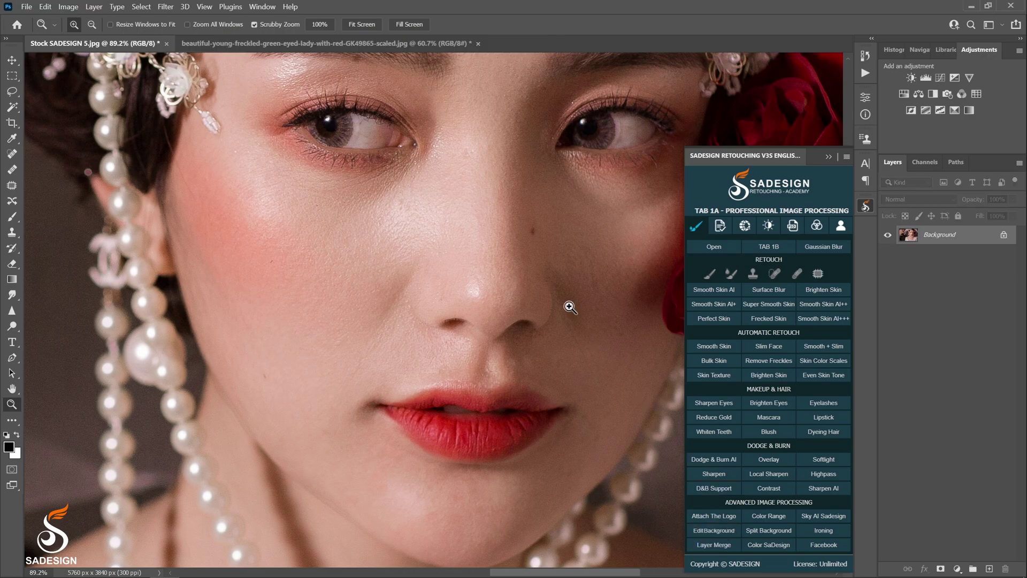
Patch the dark mole beside the bride's nose and the small blemish on her forehead with clean skin using the Patch tool.
left_click(11, 187)
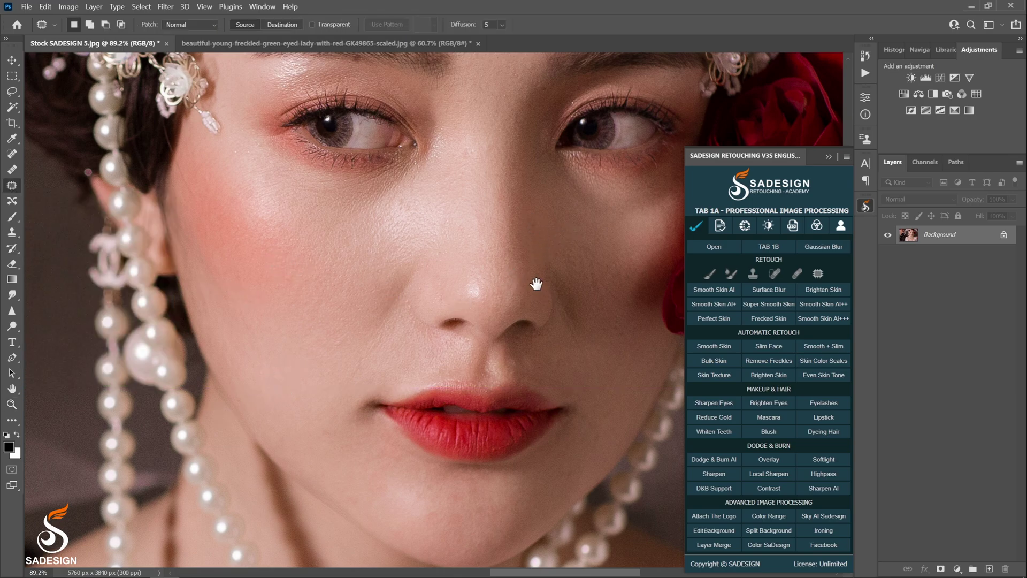
left_click_drag(537, 284, 375, 433)
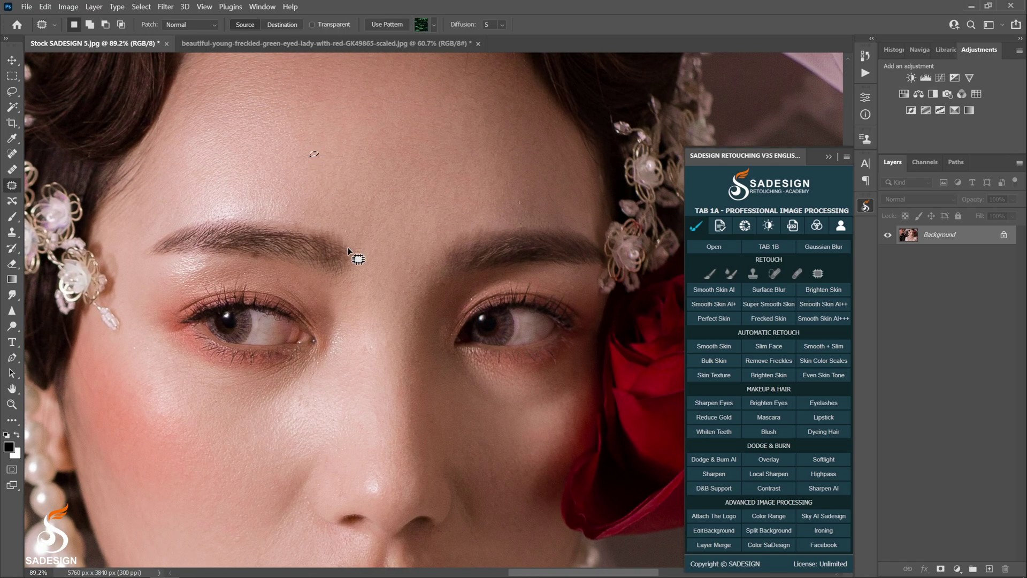
key("ctrl+d")
left_click_drag(315, 535, 358, 397)
Patch the blemishes on the groom's cheek with nearby clean skin and return to a view of the whole photo.
left_click_drag(134, 267, 447, 333)
left_click_drag(107, 225, 325, 282)
mouse_move(227, 281)
left_mouse_down()
mouse_move(216, 260)
mouse_move(200, 261)
mouse_move(213, 278)
mouse_move(216, 267)
left_mouse_up()
left_click_drag(227, 268, 237, 331)
left_click_drag(207, 293, 186, 308)
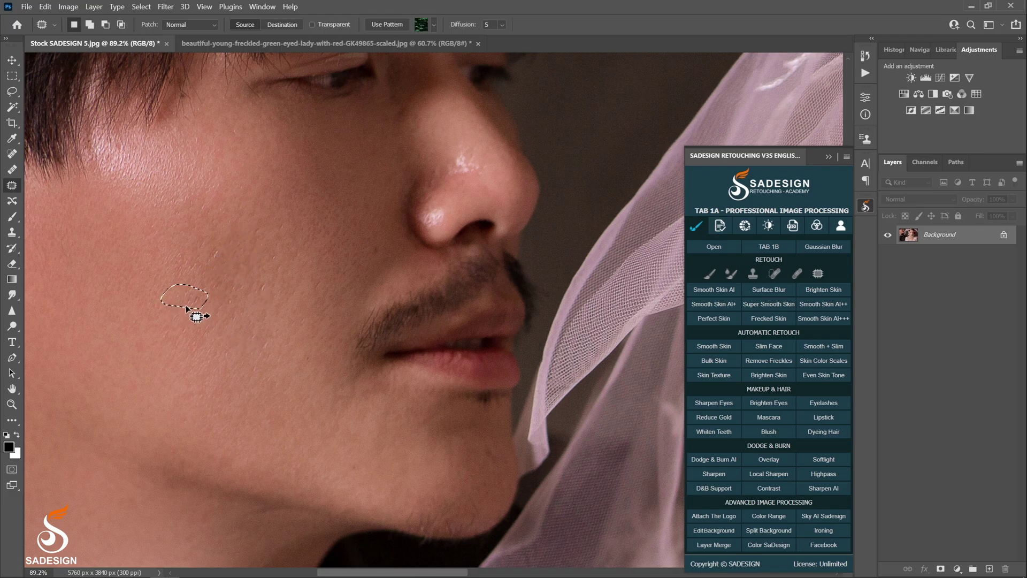
mouse_move(368, 258)
left_mouse_down()
mouse_move(373, 269)
mouse_move(385, 240)
mouse_move(375, 235)
left_mouse_up()
key("z")
left_click_drag(364, 332, 387, 318)
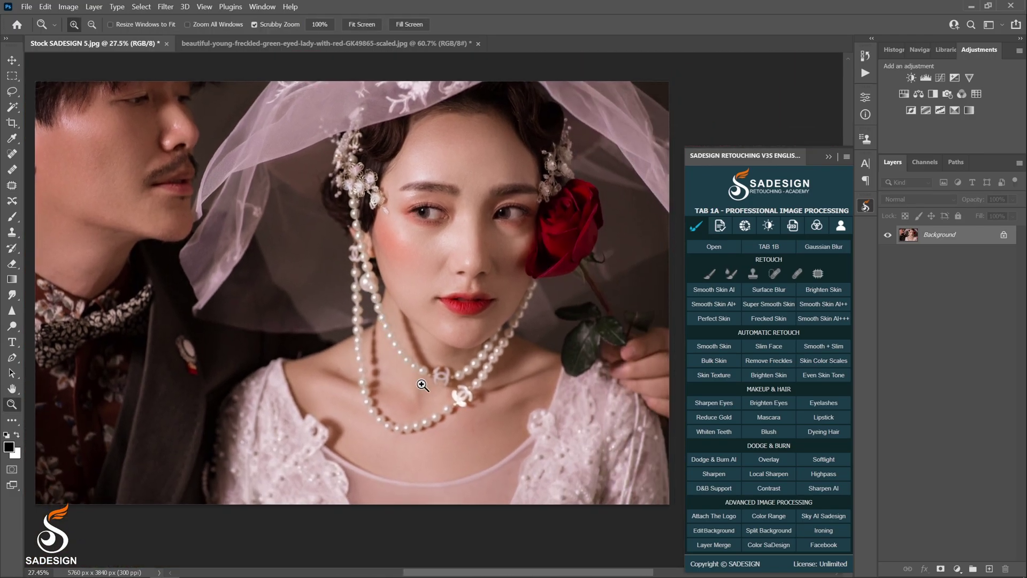
left_click_drag(423, 385, 411, 384)
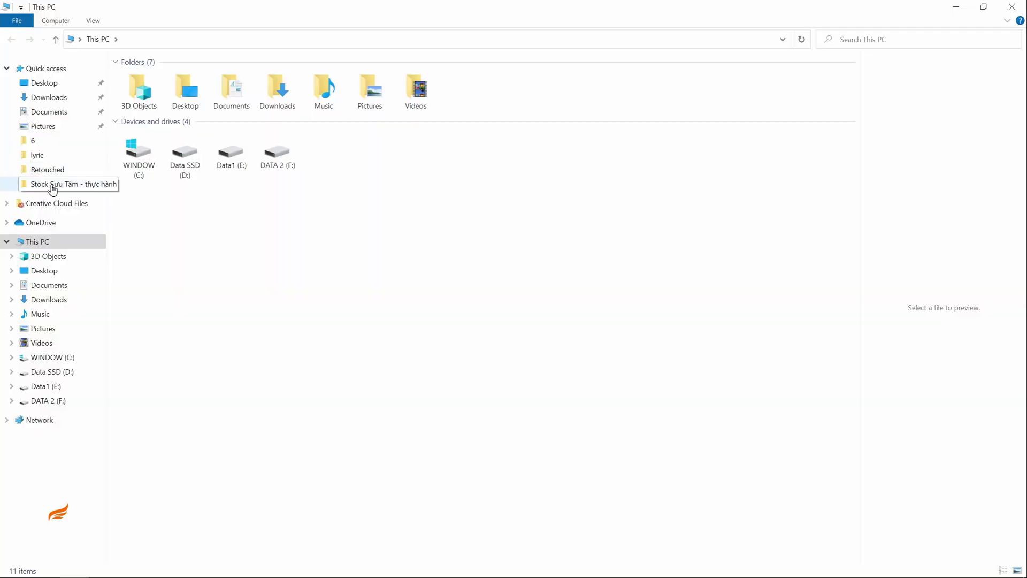
Switch to File Explorer and open the unretouched folder inside Stock Sưu Tầm - thực hành.
left_click(55, 184)
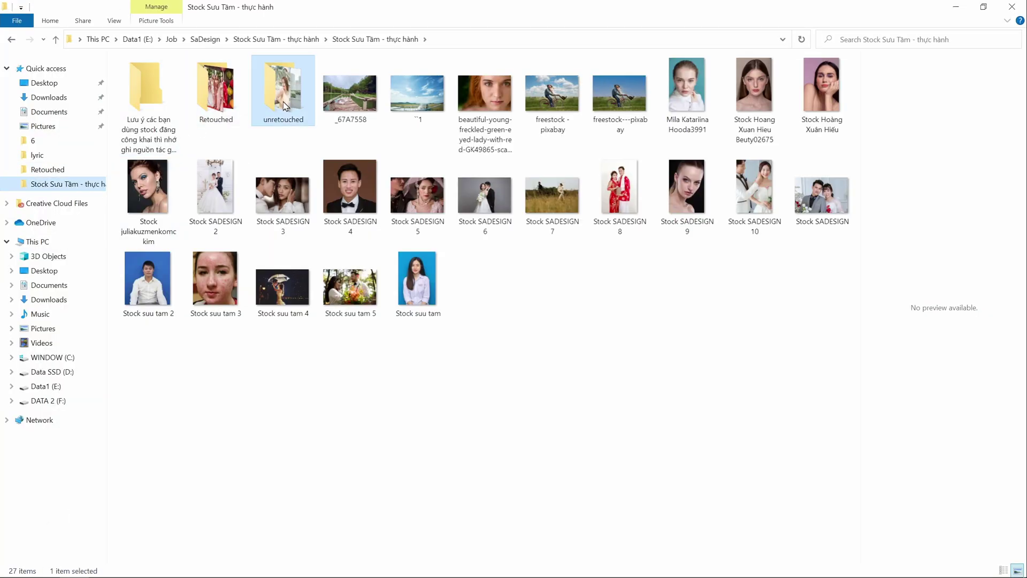
left_click(285, 106)
double_click(285, 106)
left_click(170, 88)
left_click(289, 92)
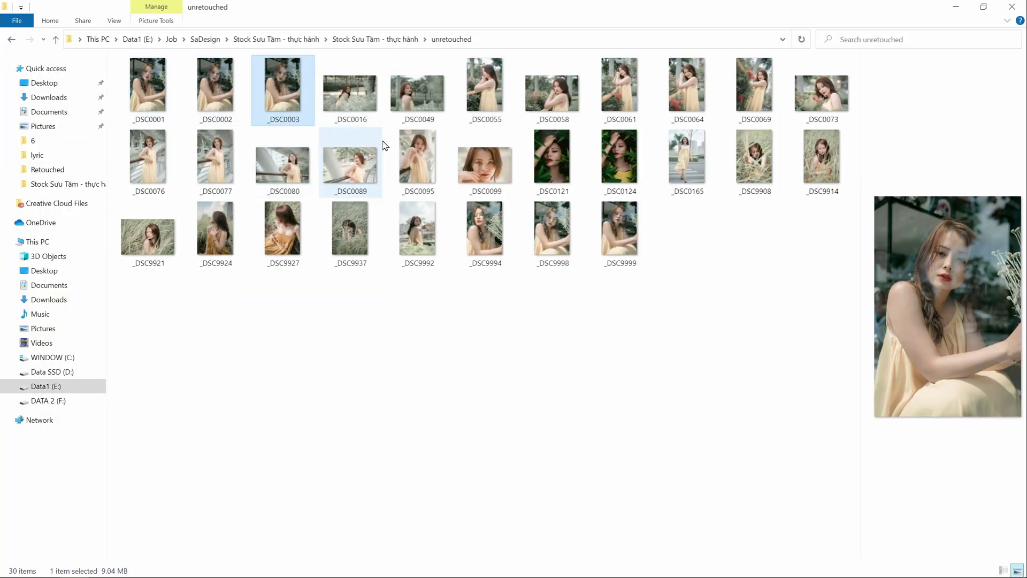
View the unretouched portraits from _DSC0001 through _DSC0073 and examine the model's skin up close.
double_click(168, 97)
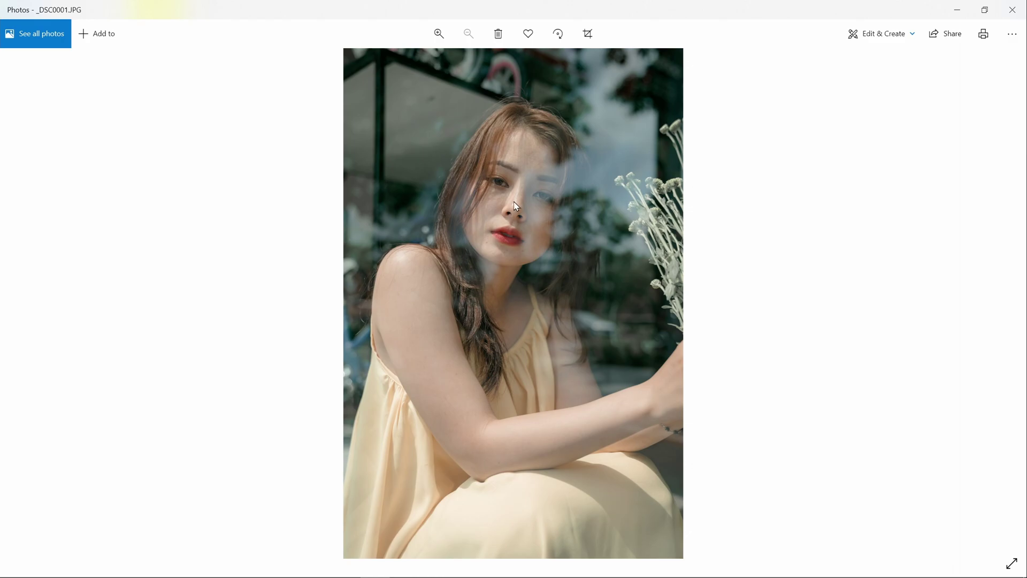
scroll(527, 203, "up", 3)
scroll(527, 203, "up", 2)
key("Right")
key("Right")
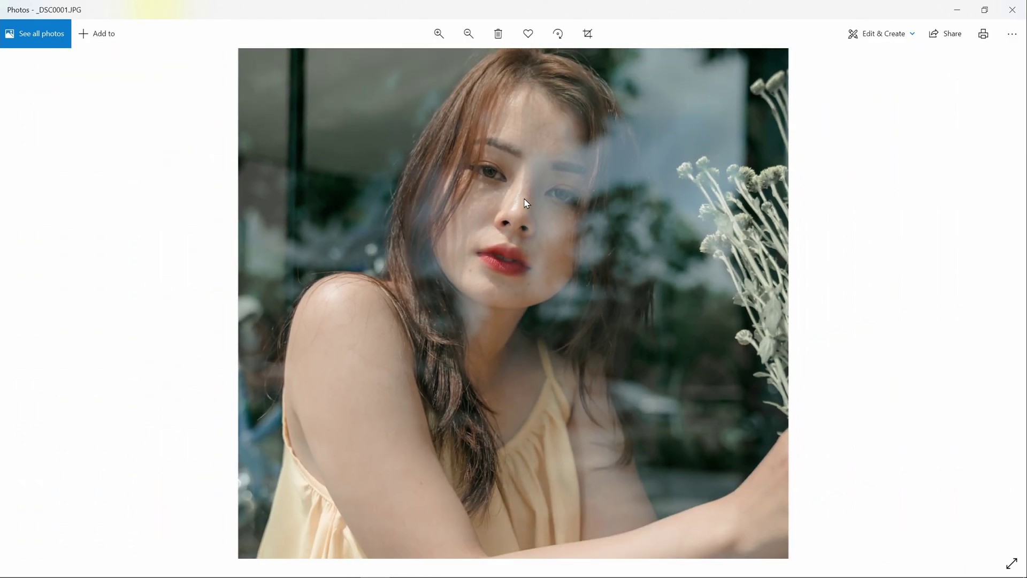
key("Right")
key("Right")
key("Right")
key("Right")
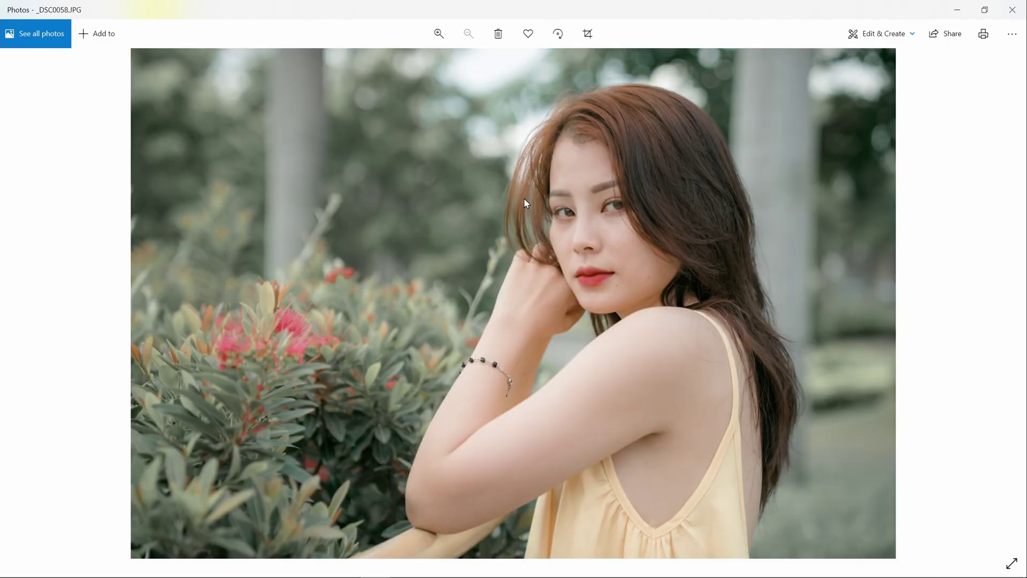
scroll(634, 278, "up", 3)
scroll(635, 276, "down", 2)
key("Right")
key("Right")
key("Right")
key("Right")
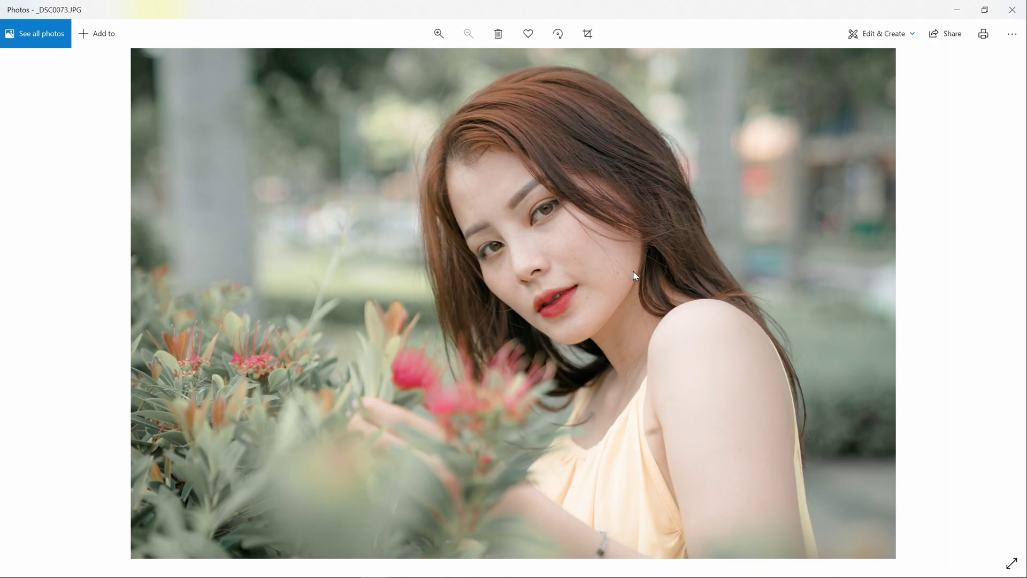
scroll(566, 268, "up", 4)
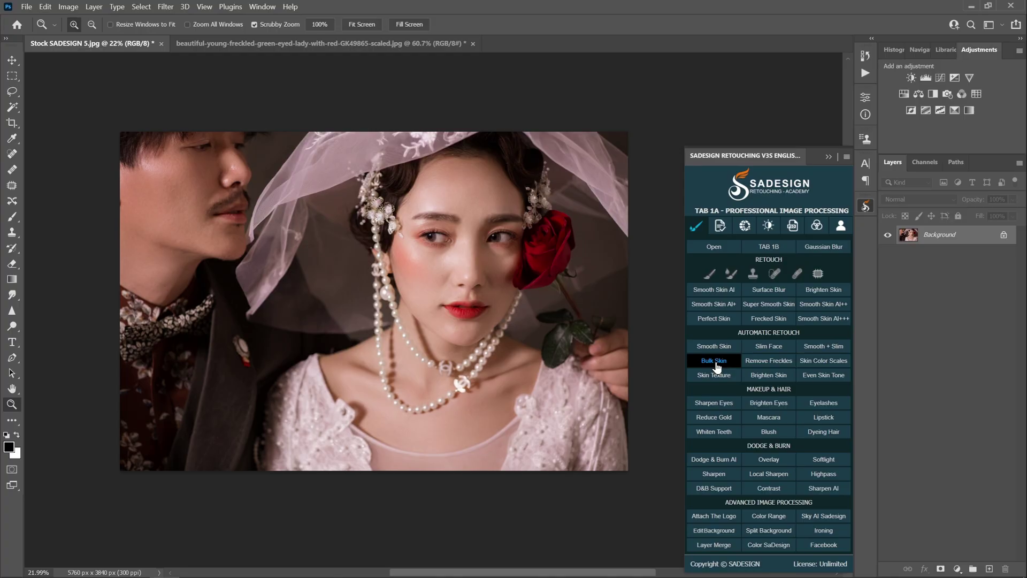
Start Bulk Skin batch processing in Photoshop with the unretouched folder as the source folder.
left_click(717, 366)
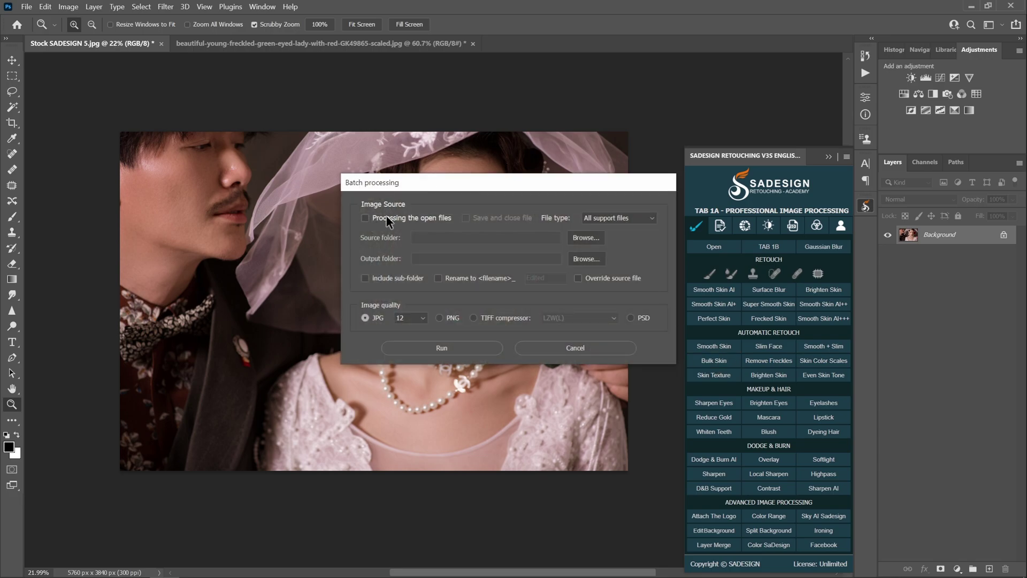
left_click(584, 240)
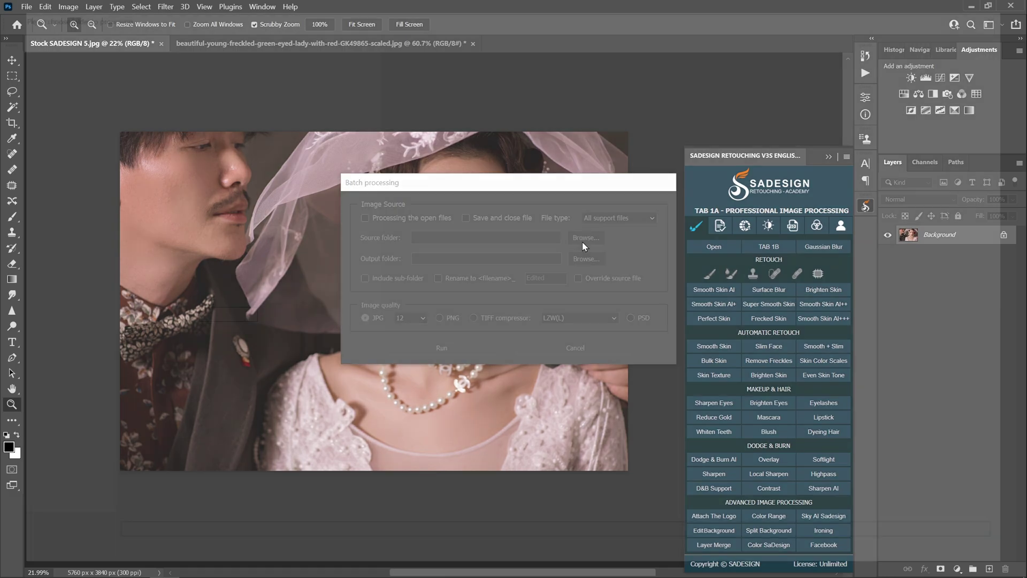
left_click(62, 198)
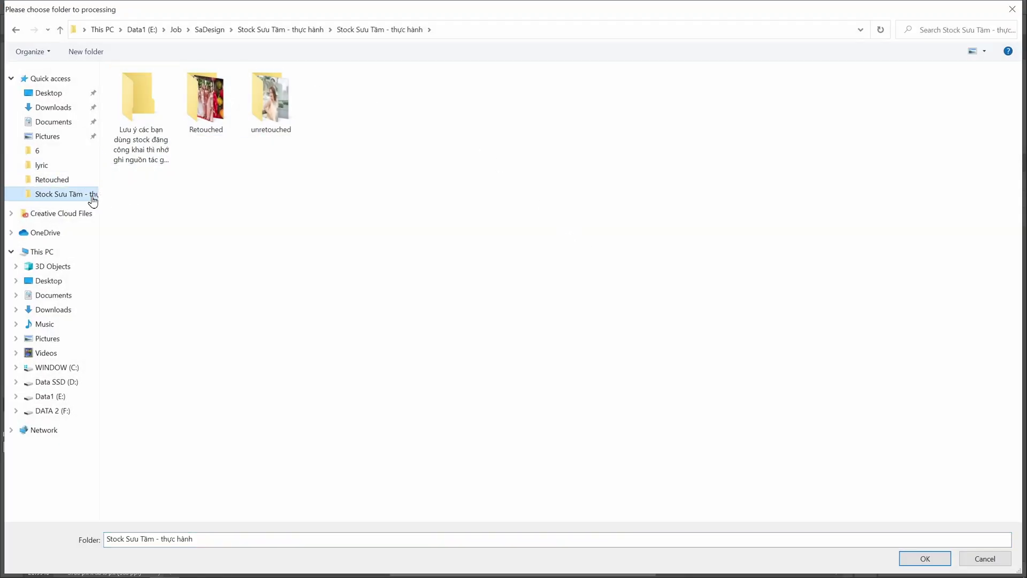
left_click(264, 121)
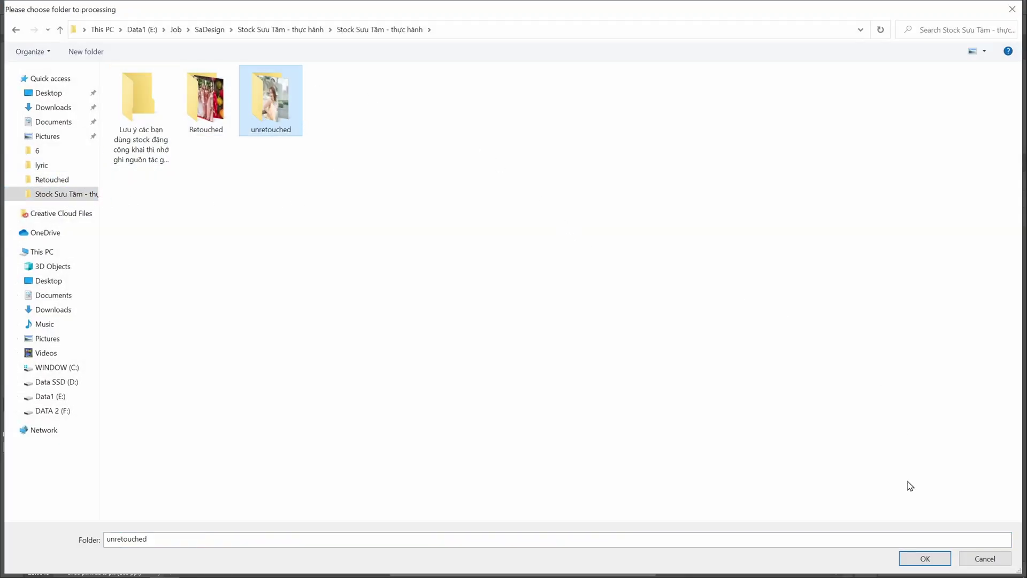
left_click(919, 558)
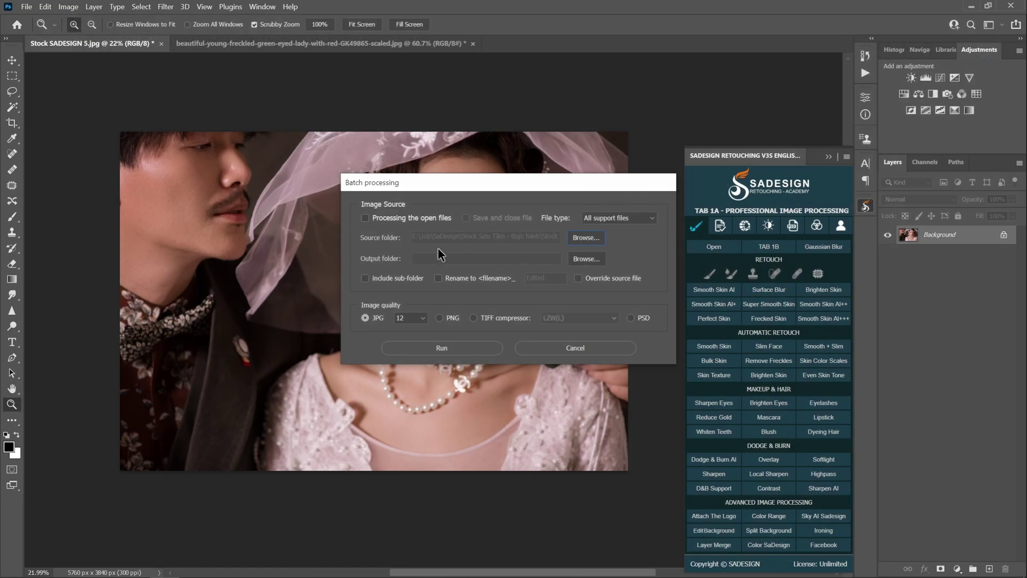
Create a folder named Retouched Bulk Skin beside the unretouched folder and choose it as the output folder.
left_click(587, 259)
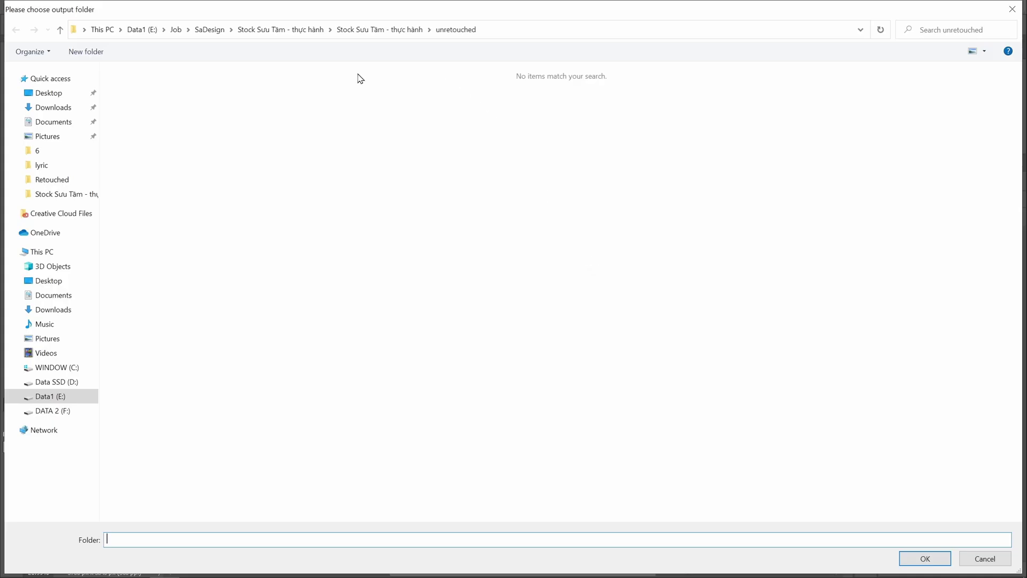
left_click(359, 217)
right_click(359, 218)
mouse_move(298, 344)
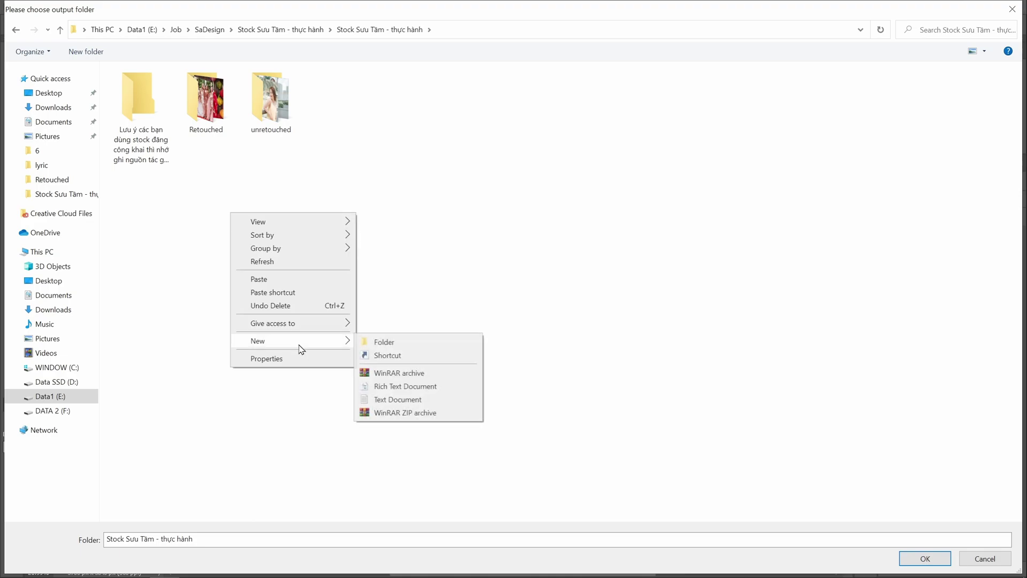
left_click(389, 341)
type("Re")
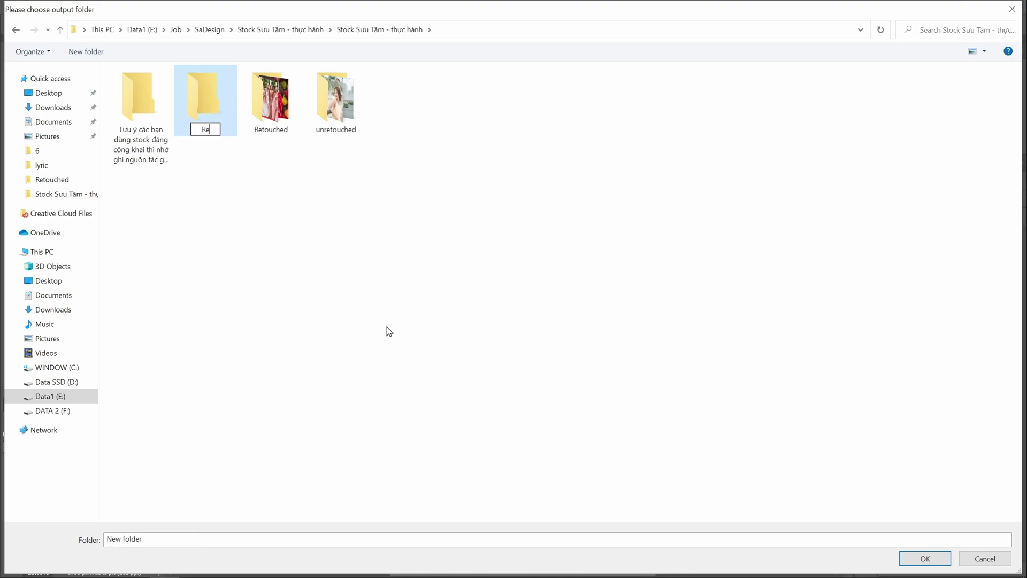
type("touched")
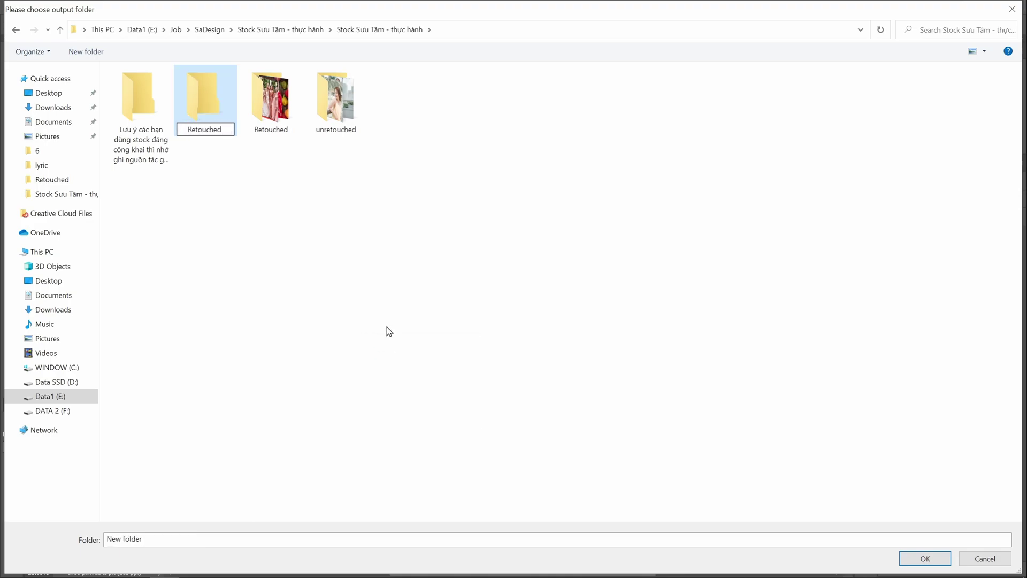
type(" Bulk Skin")
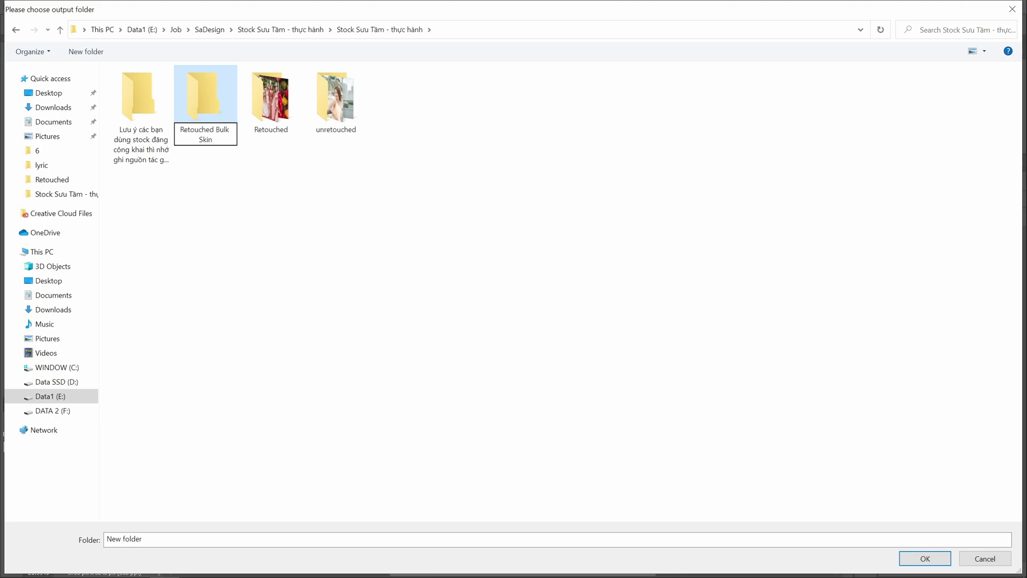
key("Return")
left_click(942, 560)
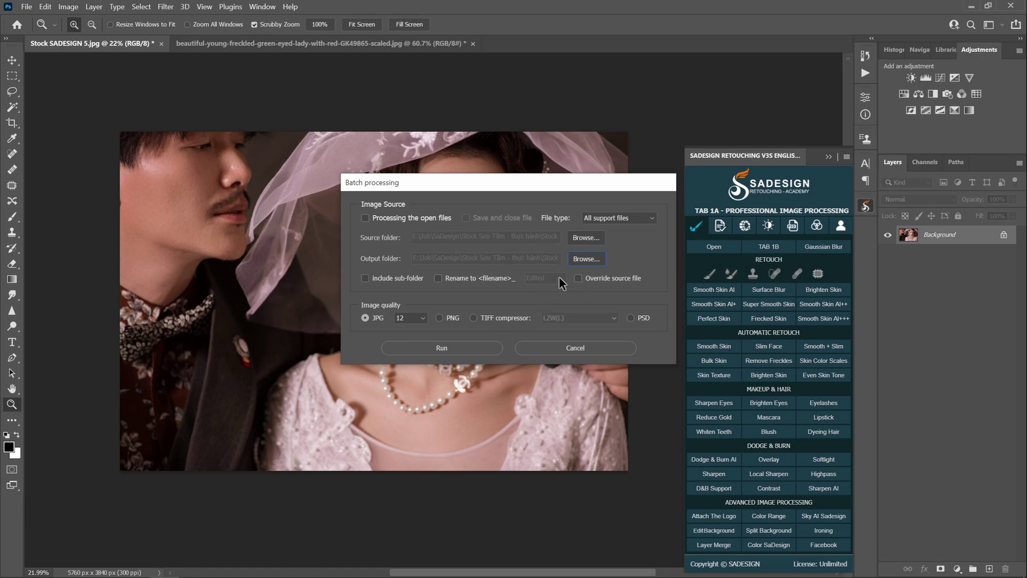
Set the batch file type to All support files and run the bulk skin retouch.
left_click(615, 220)
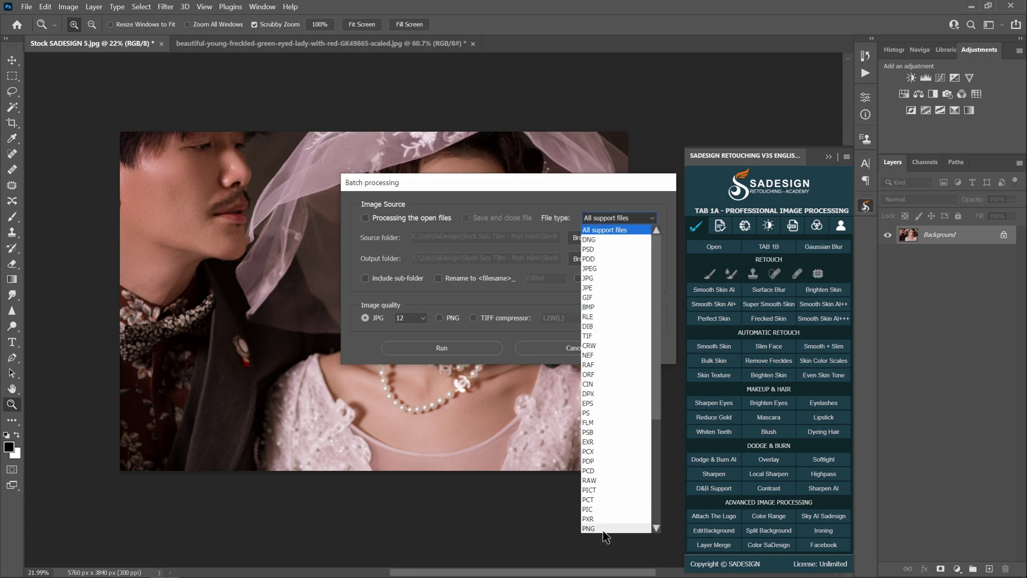
scroll(611, 450, "down", 6)
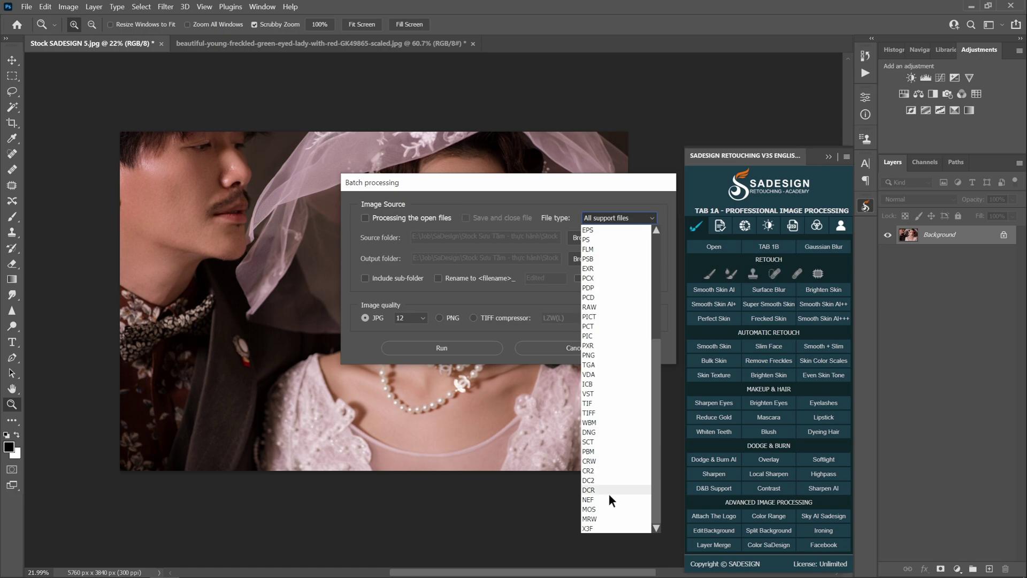
scroll(602, 503, "up", 4)
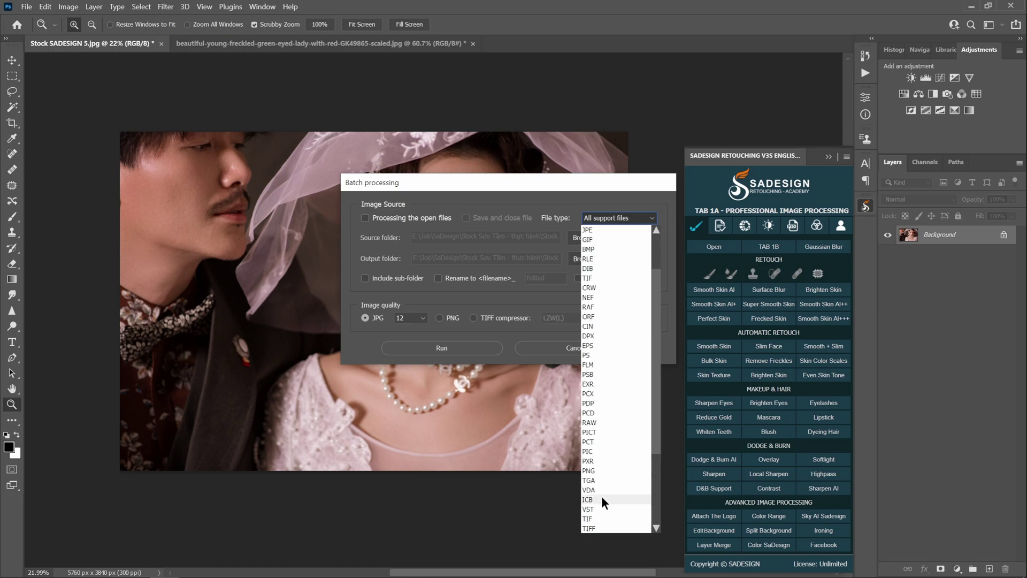
scroll(601, 499, "up", 3)
left_click(608, 227)
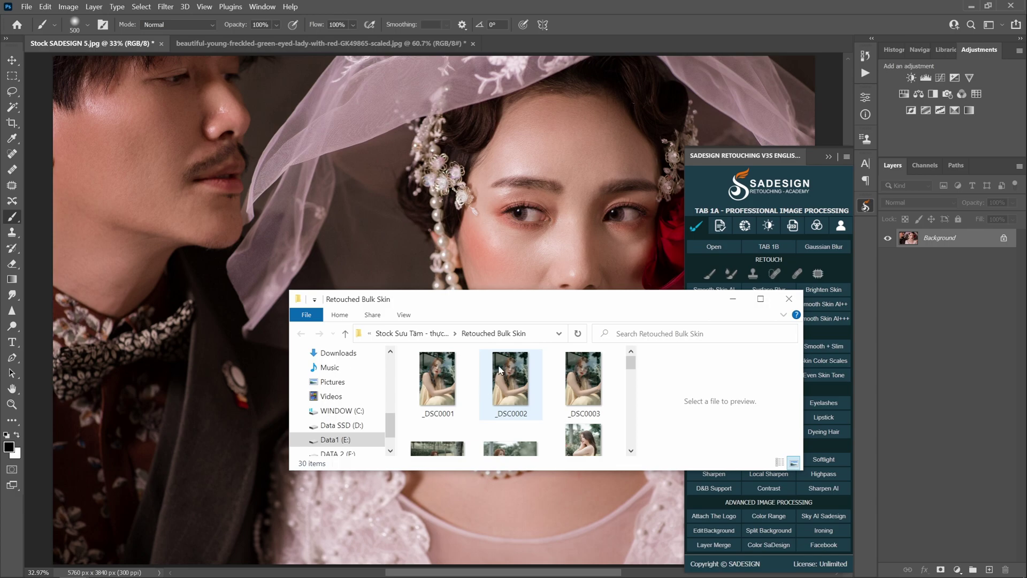
Open the retouched _DSC0001 from the Retouched Bulk Skin folder and examine the model's face up close.
double_click(517, 300)
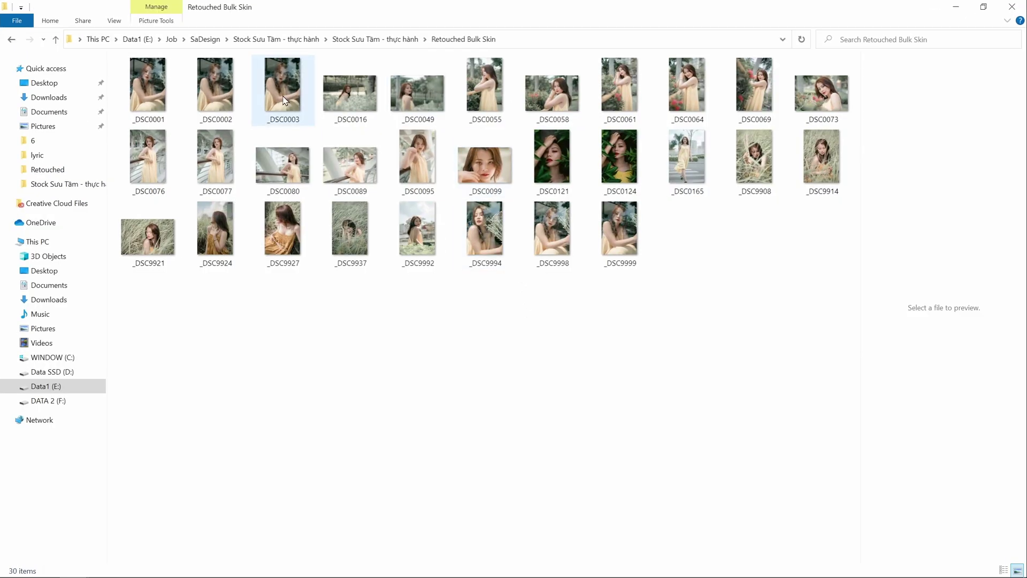
double_click(158, 99)
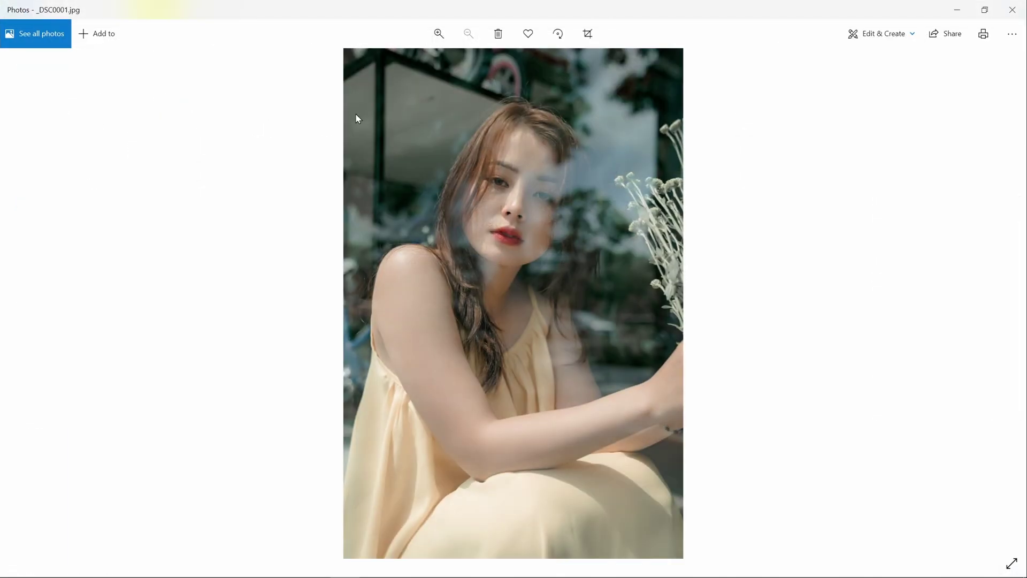
scroll(595, 202, "up", 3)
scroll(595, 203, "down", 1)
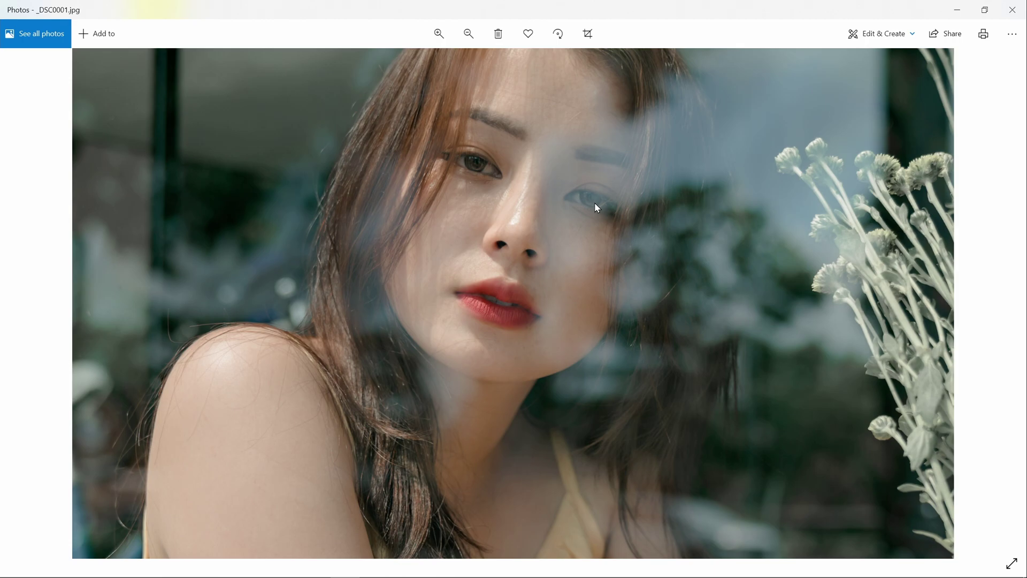
scroll(595, 202, "down", 2)
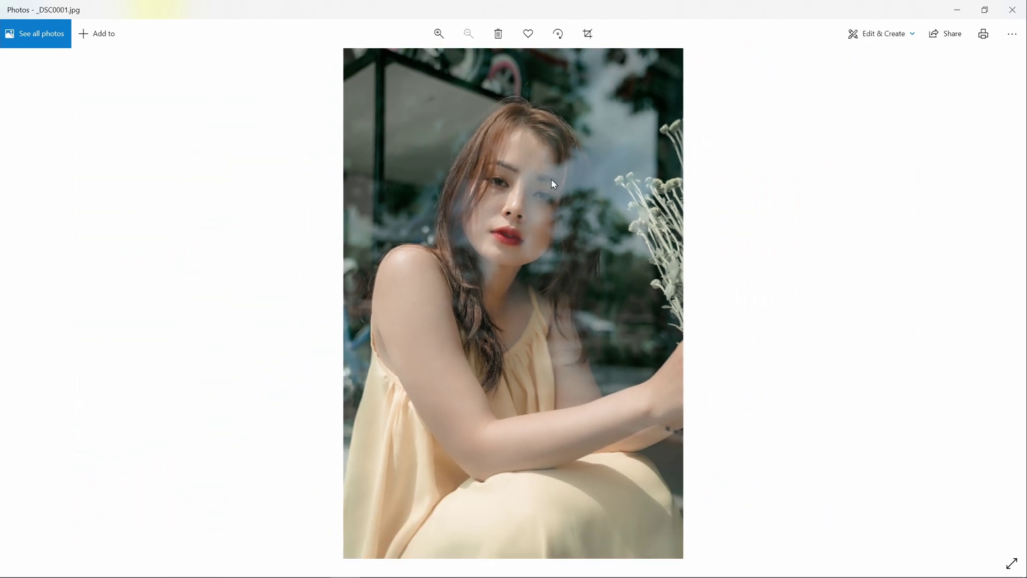
Look through the batch-retouched portraits from _DSC0002 to _DSC0076.
key("Right")
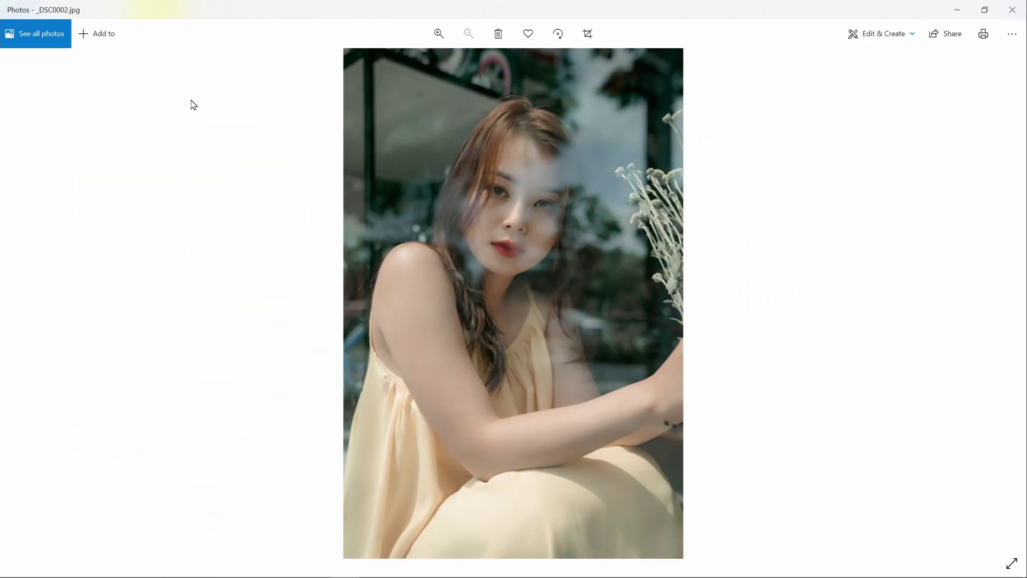
key("Right")
key("Right")
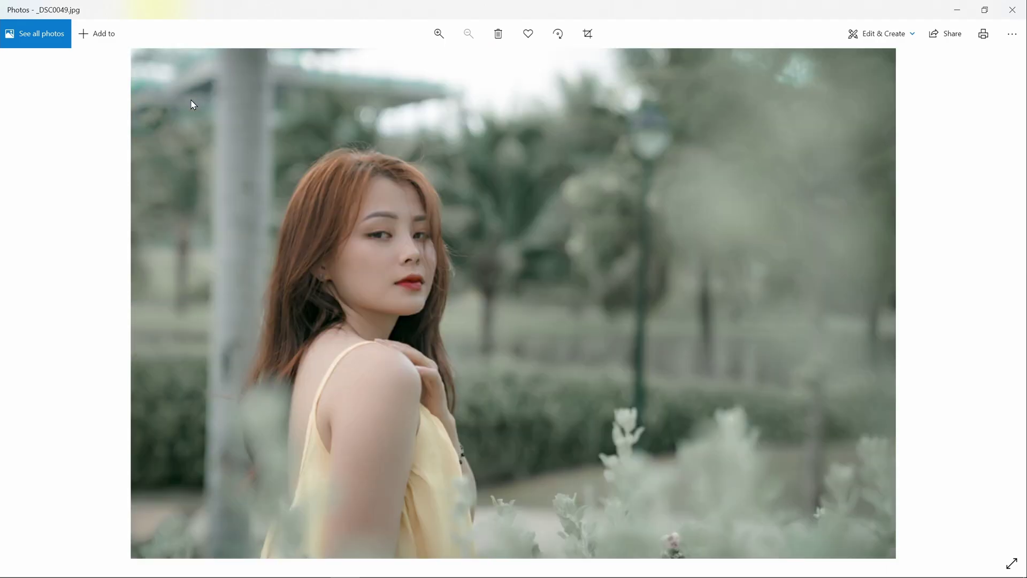
key("Right")
key("Right")
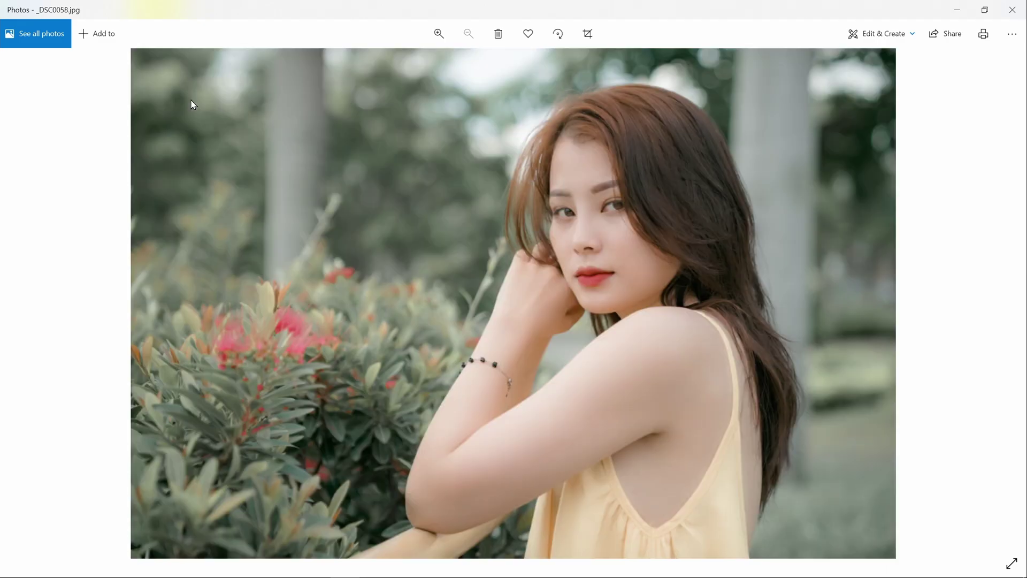
key("Right")
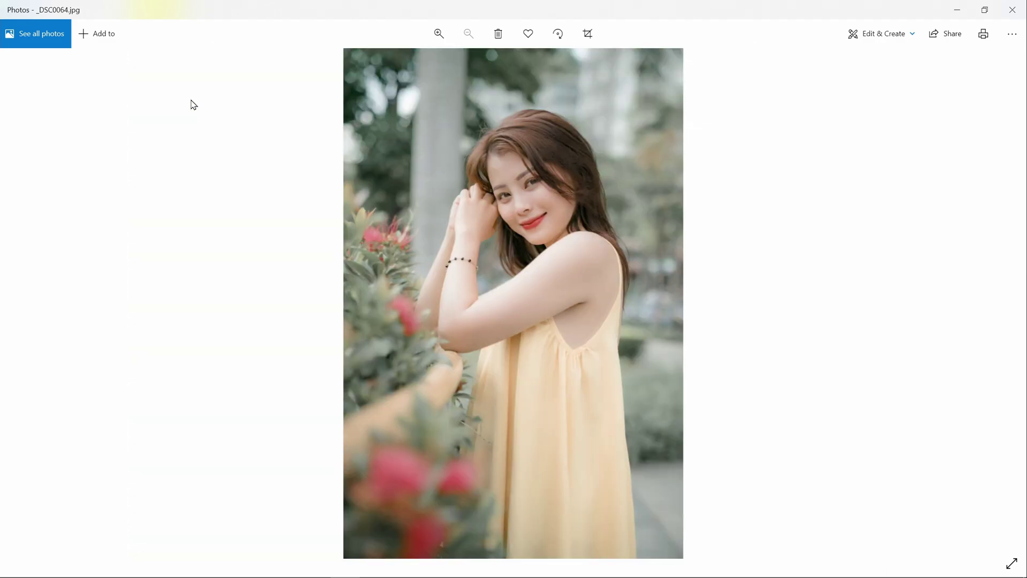
Look through the batch-retouched portraits from _DSC0080 to _DSC0089 and examine the model's skin up close in _DSC0089.
key("Right")
key("Right")
key("Right")
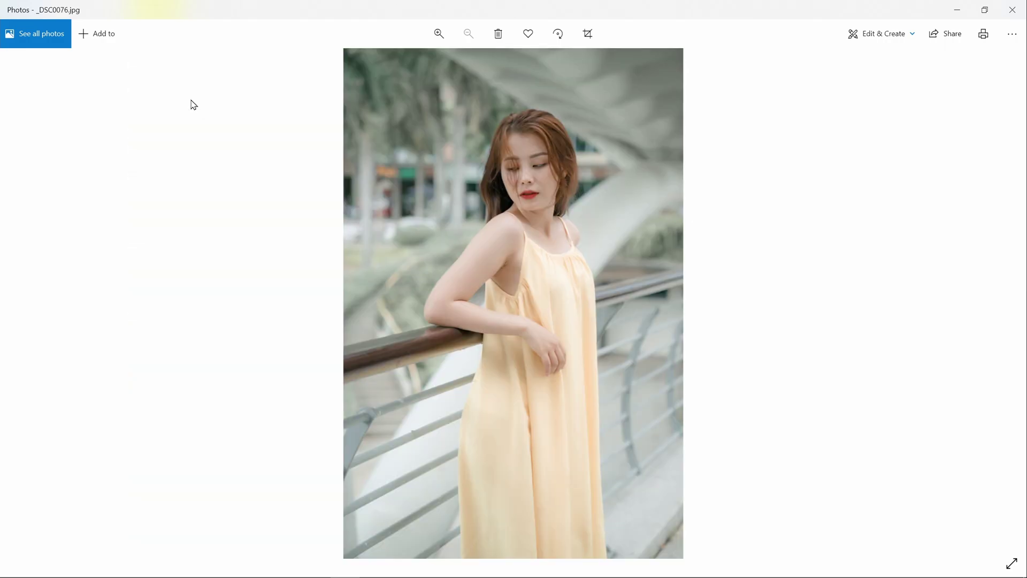
key("Right")
key("Right")
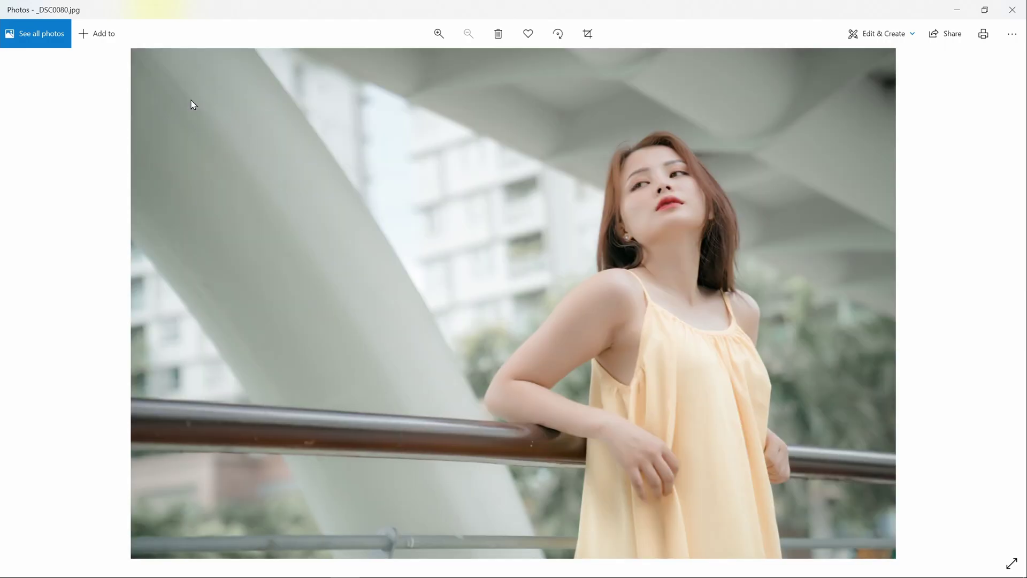
key("Right")
double_click(657, 255)
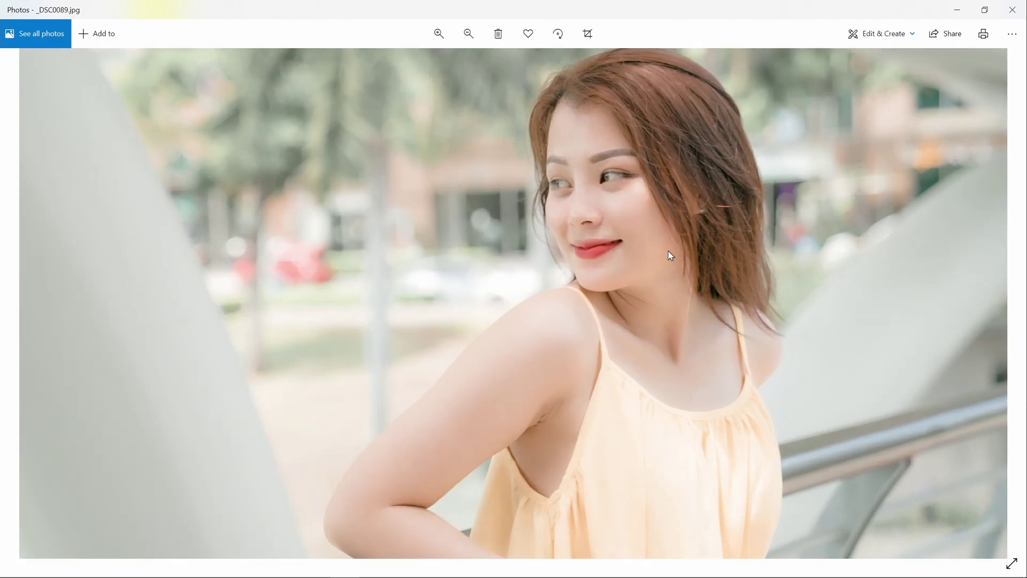
scroll(573, 164, "down", 5)
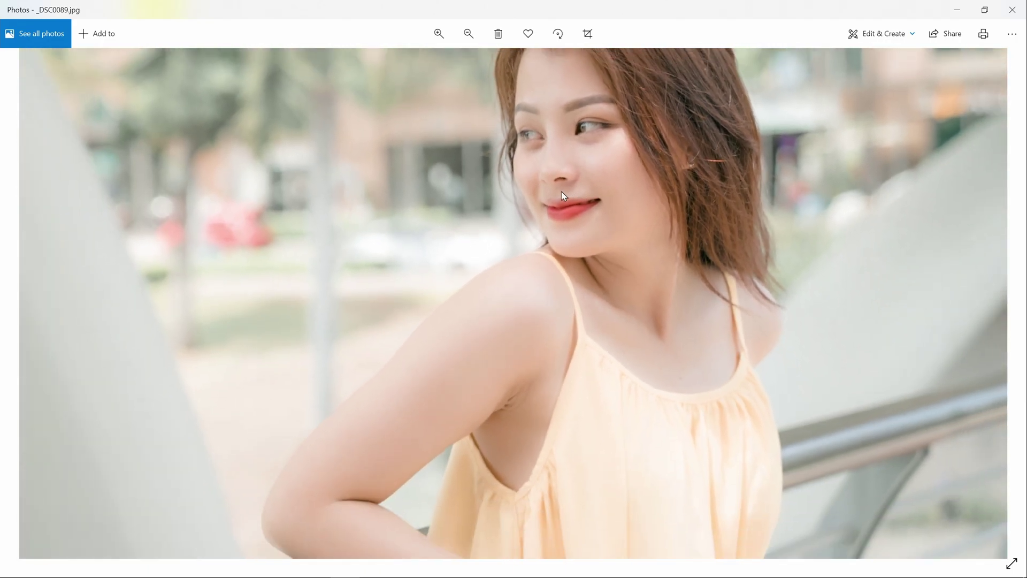
scroll(563, 196, "down", 2)
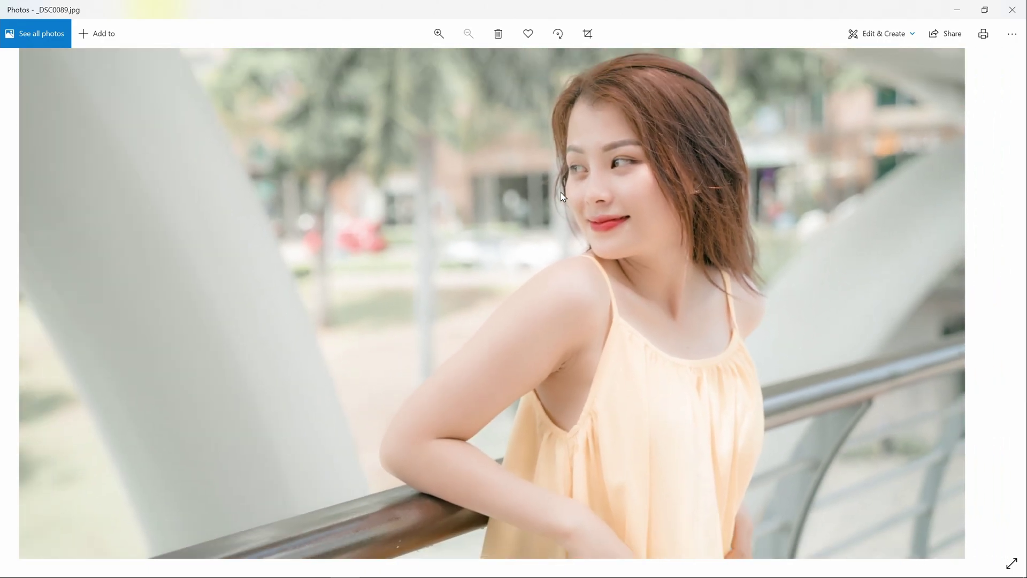
Bring up the retouched _DSC0095 and examine the skin around the eyes, nose and mouth up close.
key("Right")
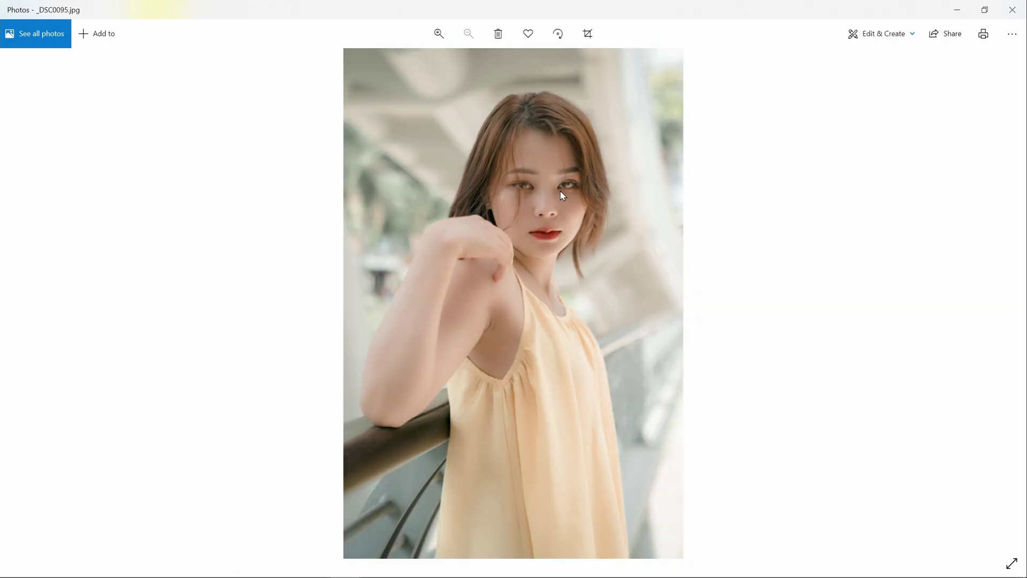
scroll(563, 195, "up", 5)
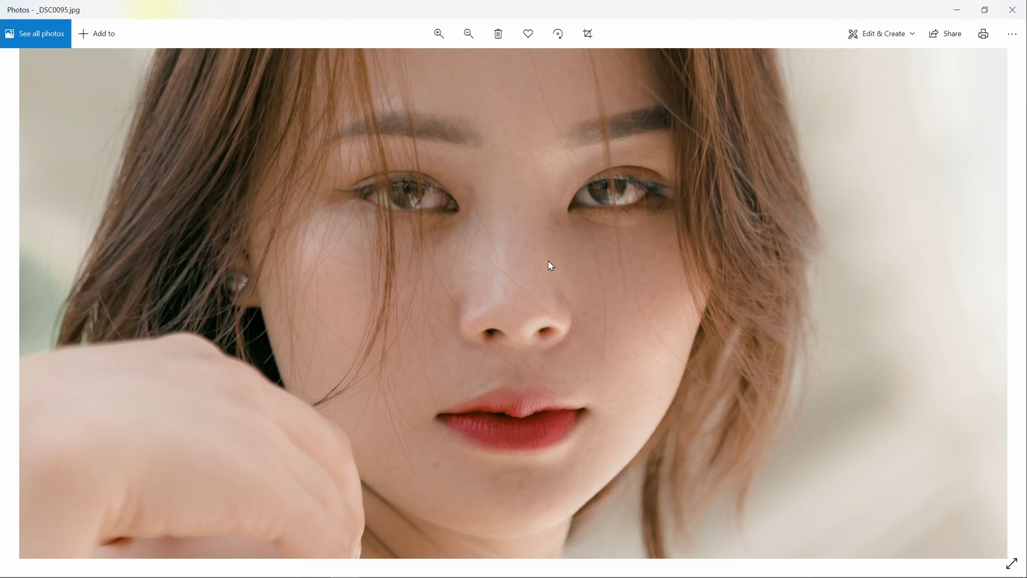
scroll(548, 262, "up", 2)
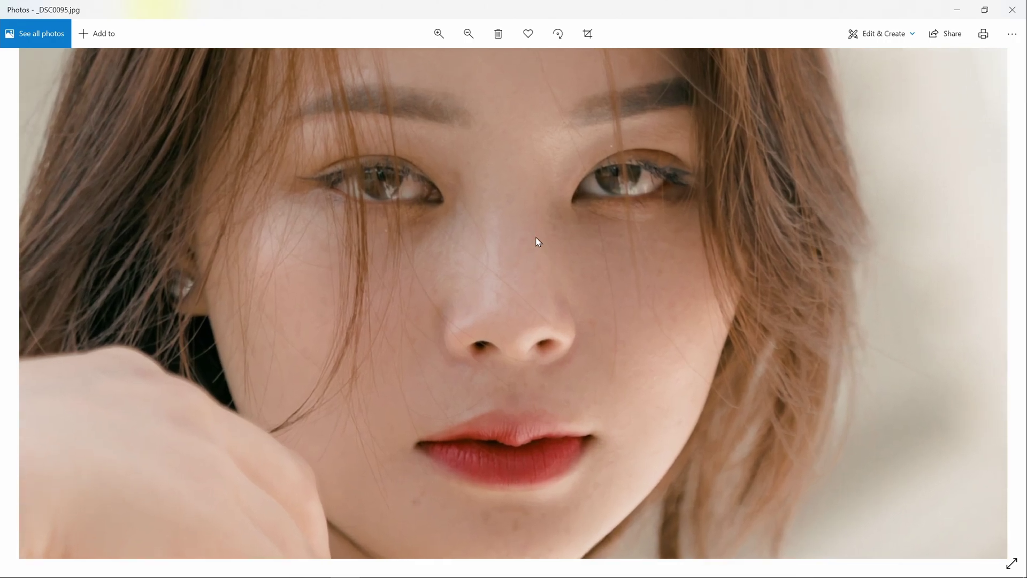
left_click_drag(534, 236, 508, 293)
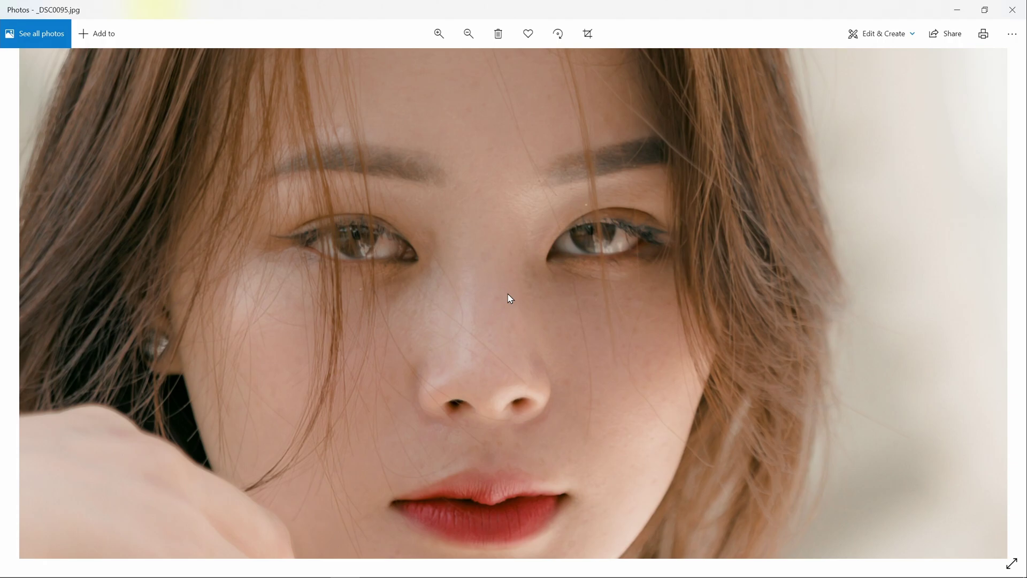
scroll(510, 298, "down", 5)
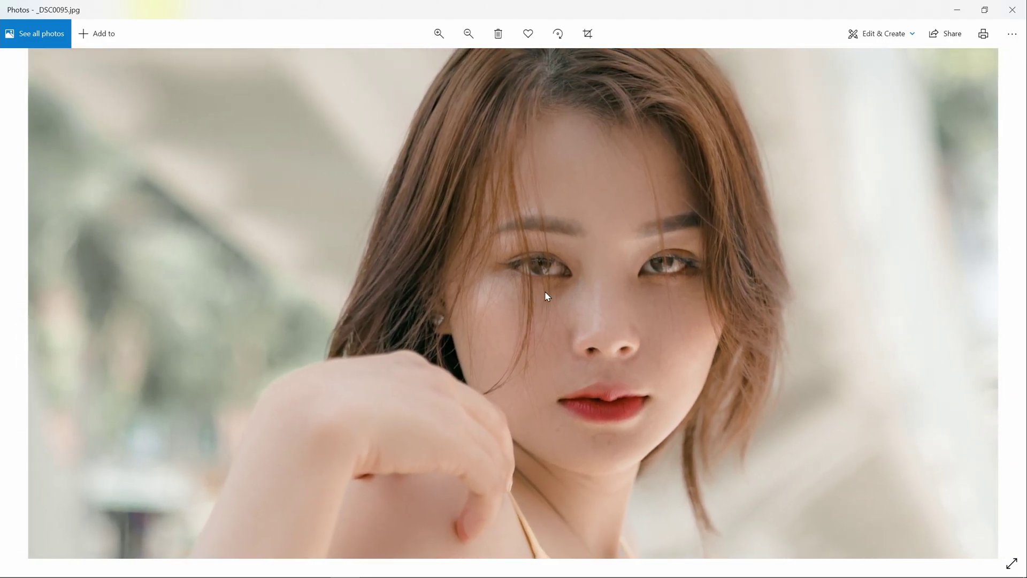
scroll(549, 296, "down", 5)
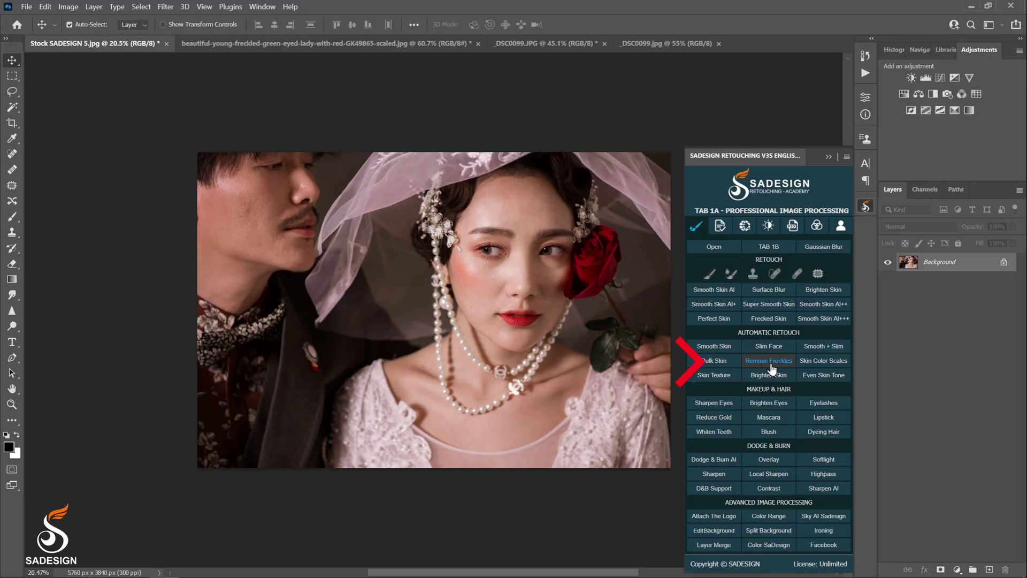
Switch to the freckled red-haired woman's portrait in Photoshop and run Remove Freckles on it.
left_click(224, 44)
left_click_drag(492, 293, 423, 288)
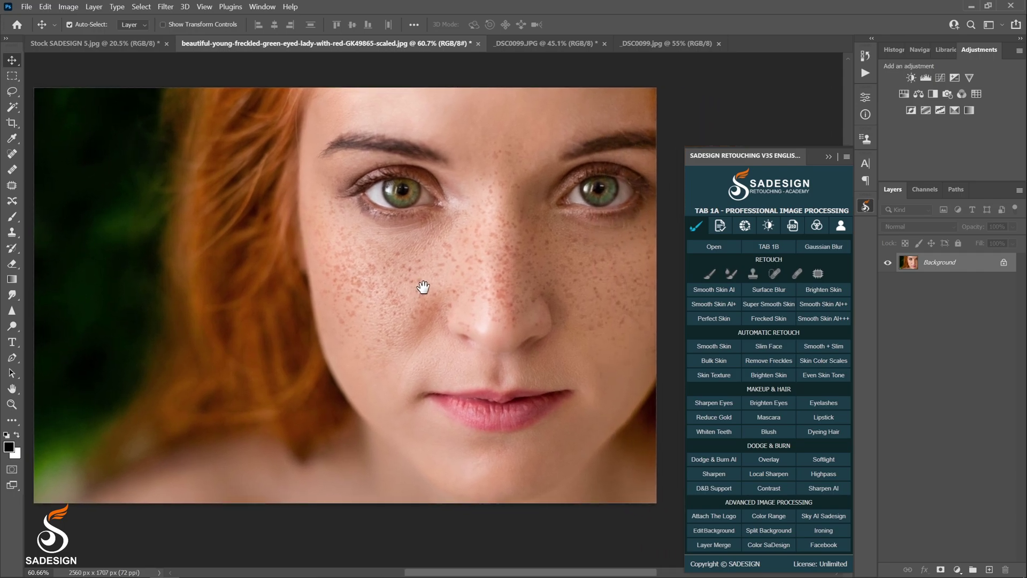
scroll(509, 233, "up", 6)
left_click_drag(484, 232, 329, 288)
scroll(320, 290, "down", 2)
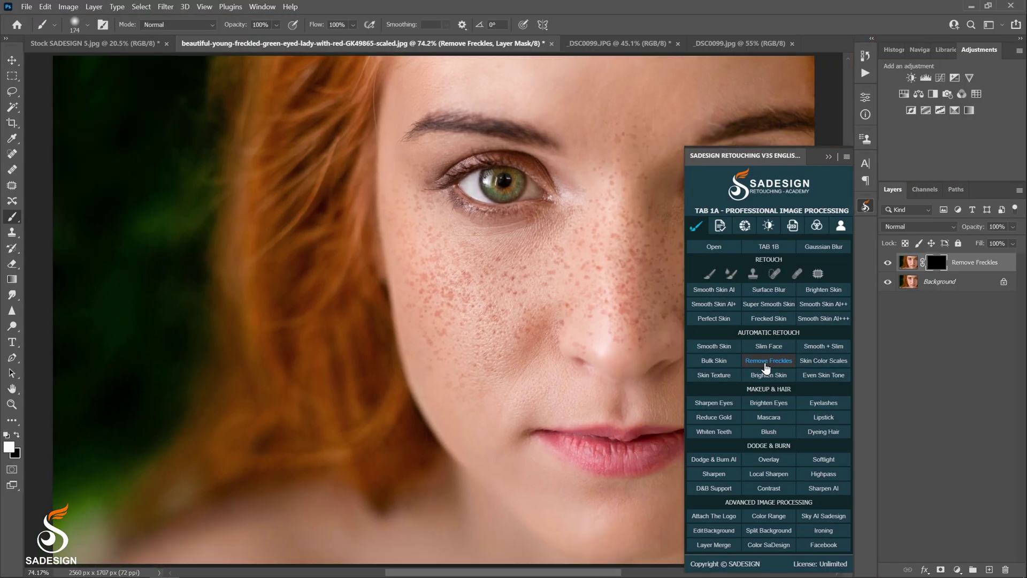
Set the brush to 51% flow and size 125, and paint the Remove Freckles mask white over the cheek beside the hair.
key("b")
left_click_drag(631, 312, 500, 317)
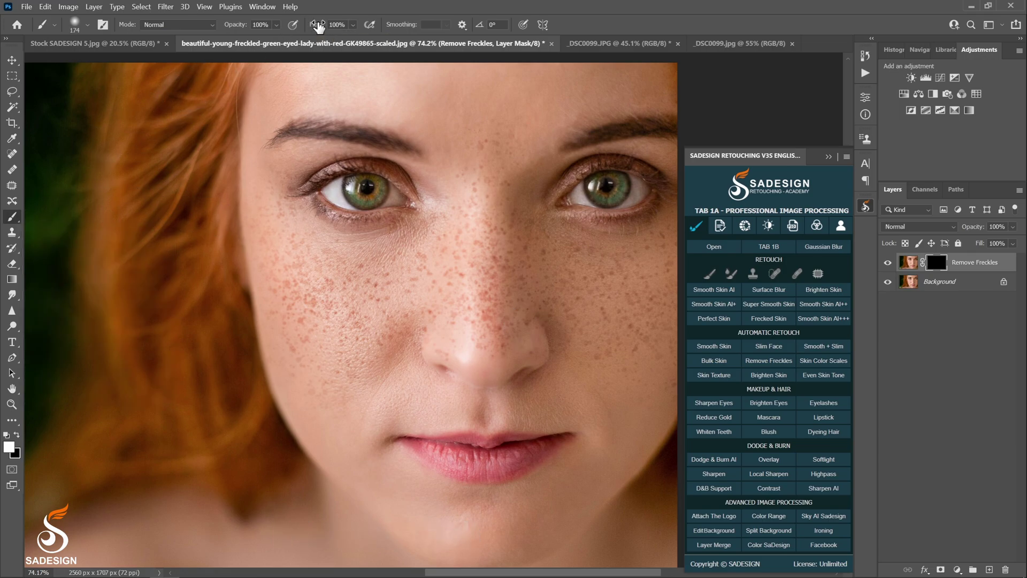
left_click_drag(319, 27, 289, 34)
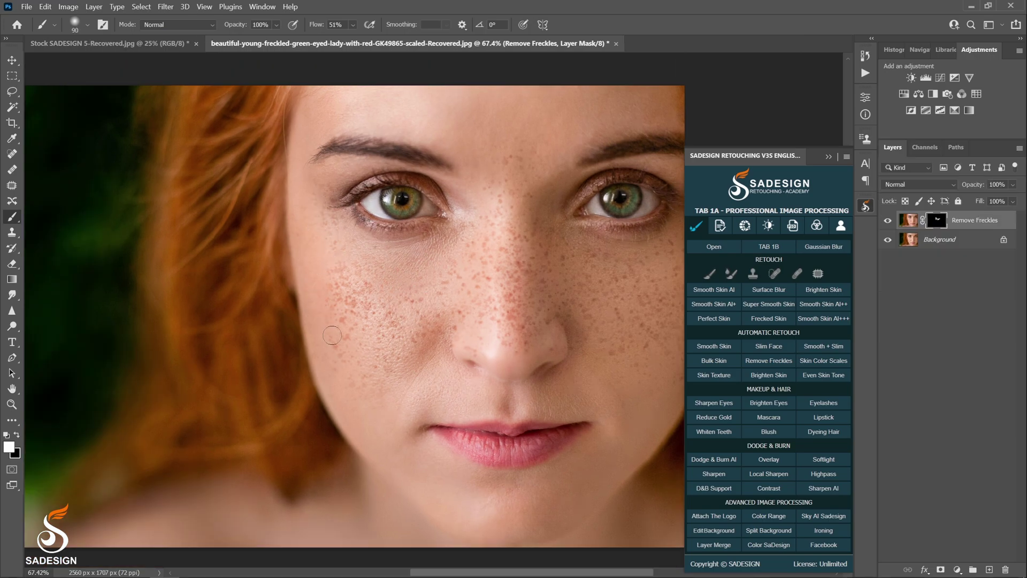
key("]")
mouse_move(350, 266)
left_mouse_down()
mouse_move(363, 298)
mouse_move(331, 334)
mouse_move(377, 324)
mouse_move(362, 350)
mouse_move(402, 342)
mouse_move(384, 331)
mouse_move(342, 365)
mouse_move(375, 393)
left_mouse_up()
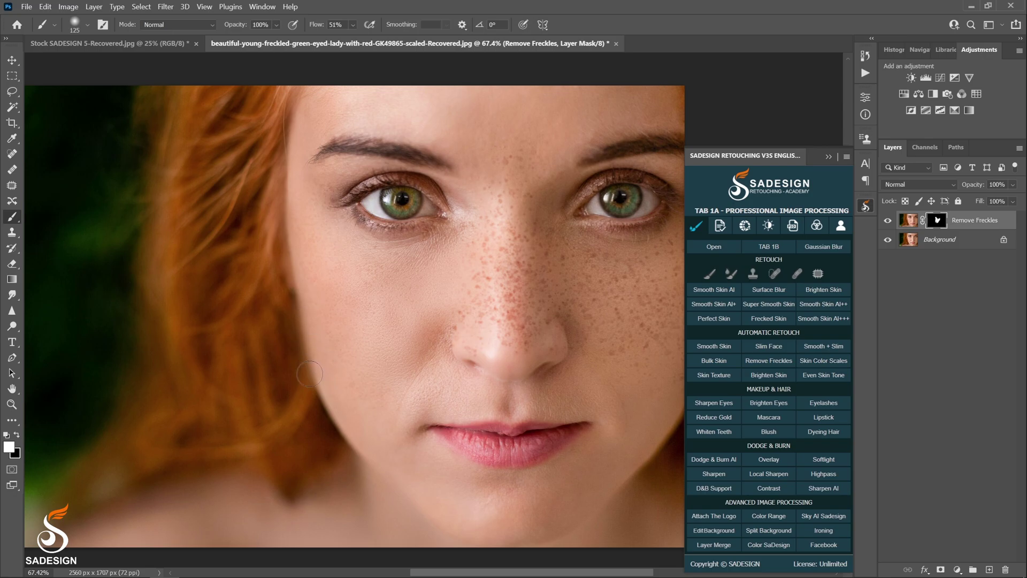
Paint the Remove Freckles mask white along the nose bridge and the lit side of the nose, reducing the brush to size 50.
key("z")
left_click_drag(312, 358, 333, 366)
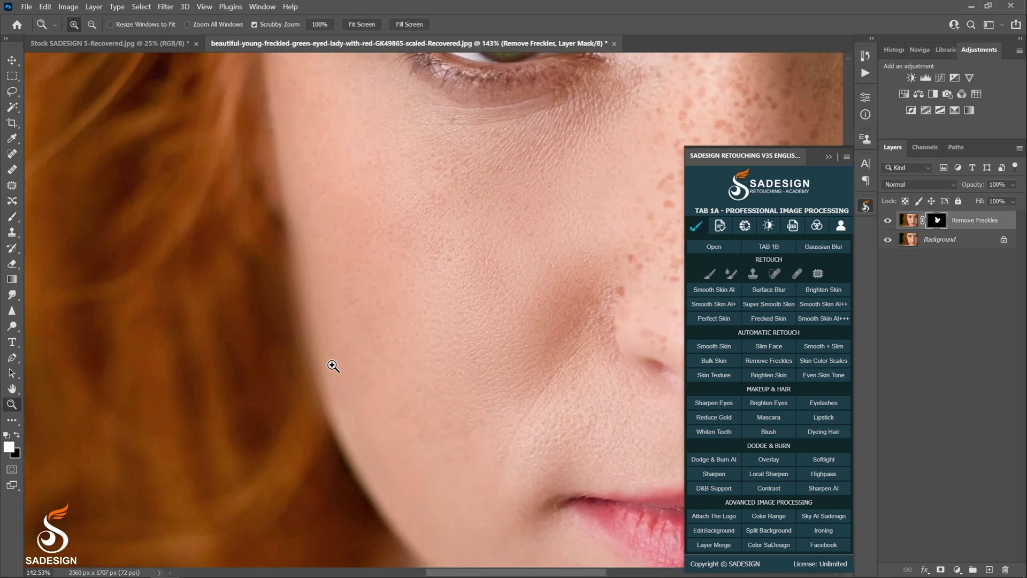
key("x")
key("b")
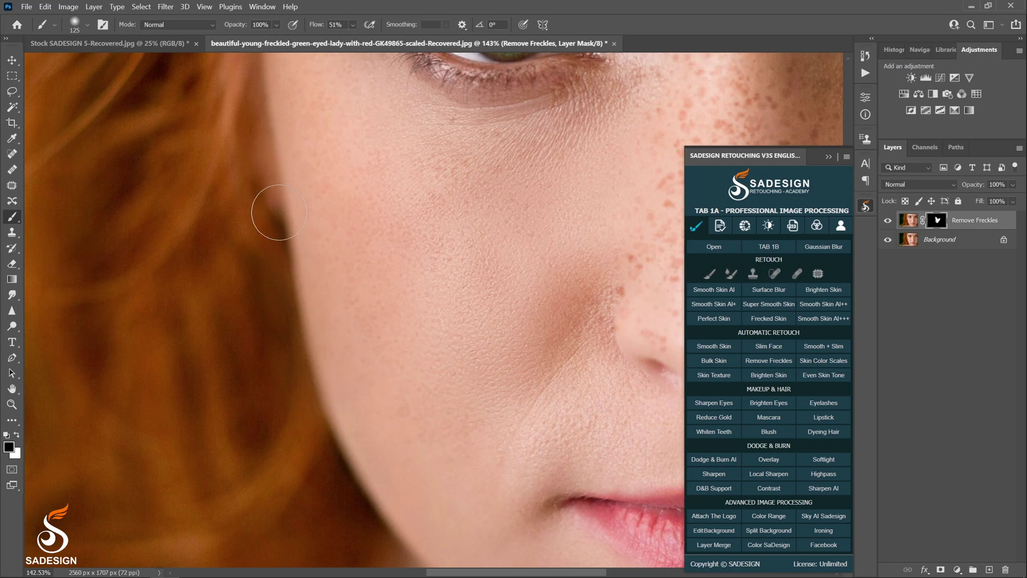
left_click_drag(427, 323, 127, 400)
key("x")
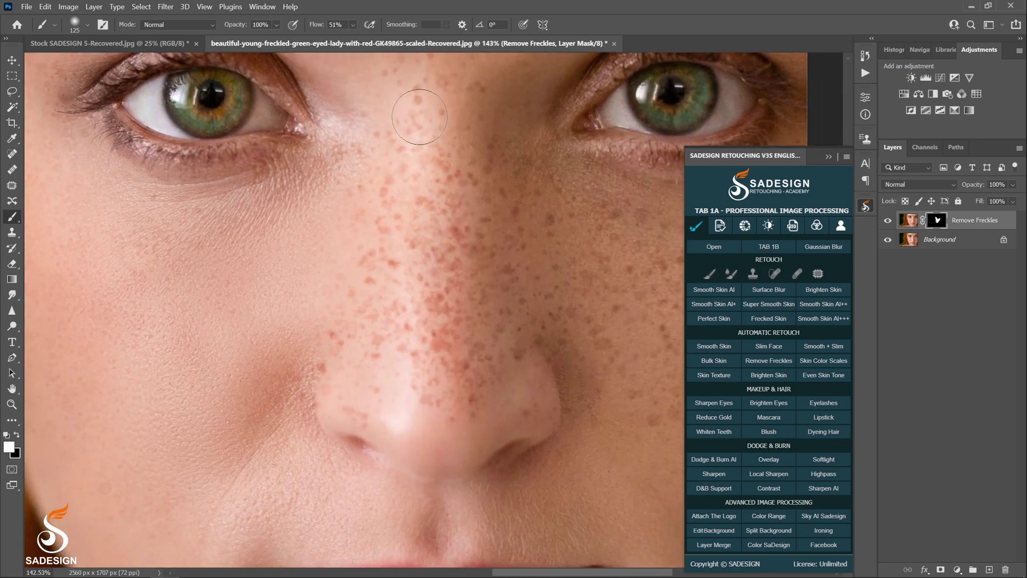
mouse_move(419, 131)
left_mouse_down()
mouse_move(415, 312)
mouse_move(370, 247)
mouse_move(338, 312)
mouse_move(369, 324)
mouse_move(379, 314)
mouse_move(367, 387)
mouse_move(347, 411)
mouse_move(370, 422)
left_mouse_up()
key("bracketleft")
key("bracketleft")
key("bracketleft")
key("bracketleft")
key("bracketleft")
key("bracketleft")
mouse_move(322, 363)
left_mouse_down()
mouse_move(327, 388)
mouse_move(395, 372)
mouse_move(427, 378)
mouse_move(429, 393)
mouse_move(436, 277)
left_mouse_up()
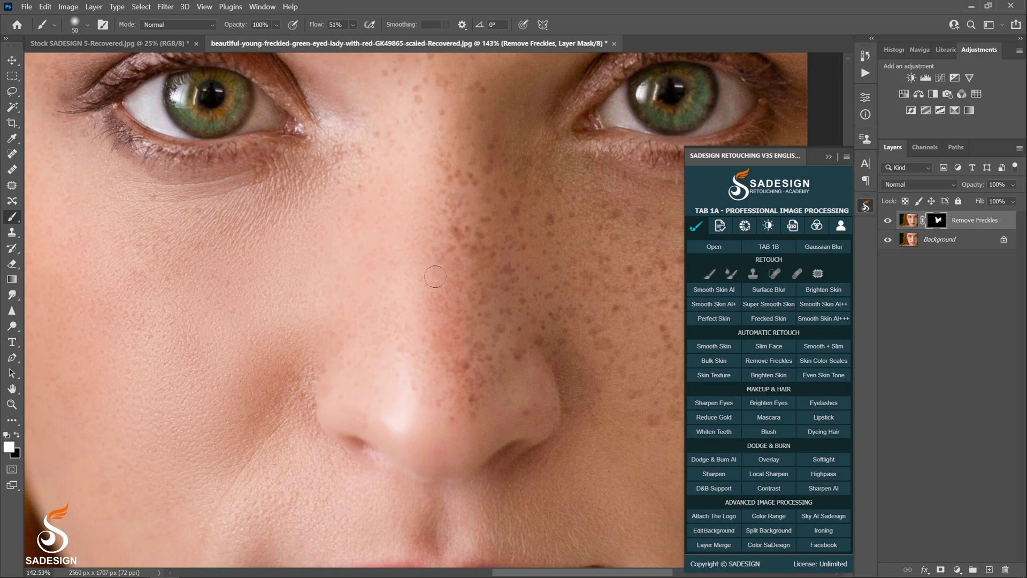
Enlarge the brush to size 90 and paint the freckle removal in between the eyebrows.
key("bracketright")
key("bracketright")
key("bracketright")
key("bracketright")
mouse_move(436, 157)
left_mouse_down()
mouse_move(385, 227)
mouse_move(374, 281)
left_mouse_up()
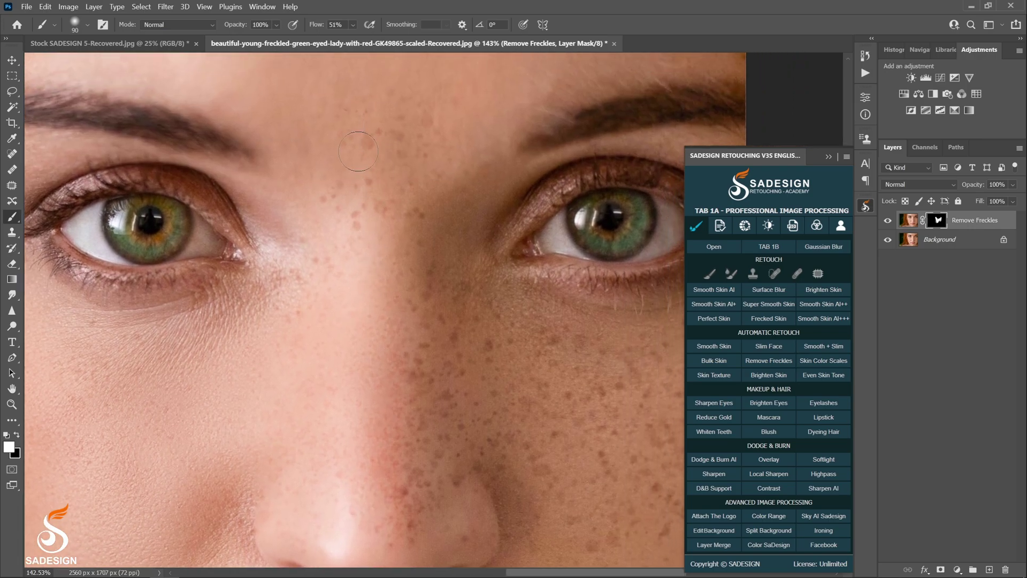
Paint the freckle removal over the shaded side of the nose and the adjoining cheek, reducing the brush to size 70 and smaller.
left_click_drag(448, 423, 319, 286)
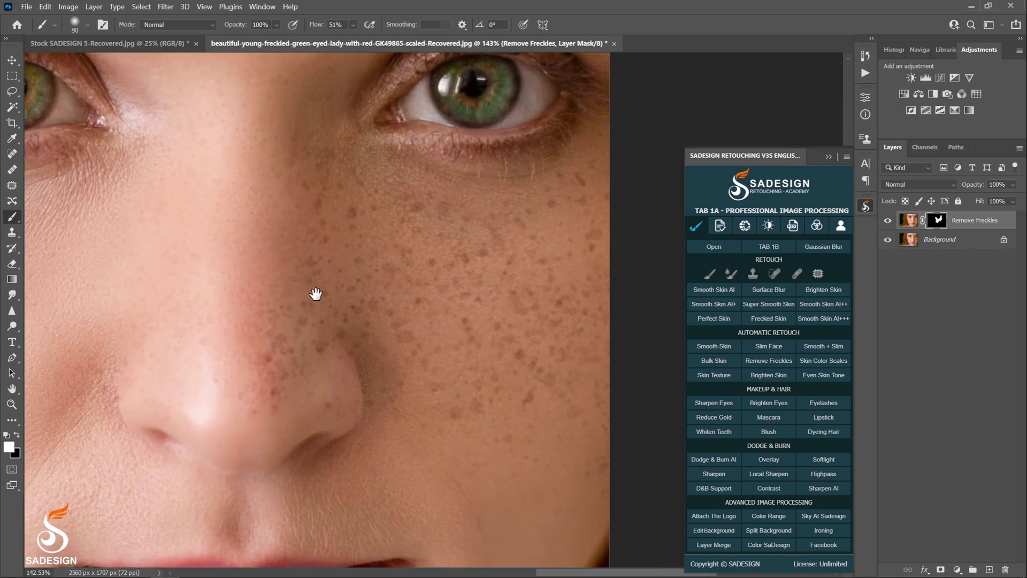
mouse_move(365, 224)
left_mouse_down()
mouse_move(532, 277)
mouse_move(451, 218)
mouse_move(555, 209)
mouse_move(588, 168)
mouse_move(571, 223)
mouse_move(577, 246)
mouse_move(496, 315)
mouse_move(606, 324)
mouse_move(573, 409)
mouse_move(538, 453)
mouse_move(458, 393)
mouse_move(490, 322)
mouse_move(326, 300)
mouse_move(273, 271)
left_mouse_up()
key("bracketleft")
key("bracketleft")
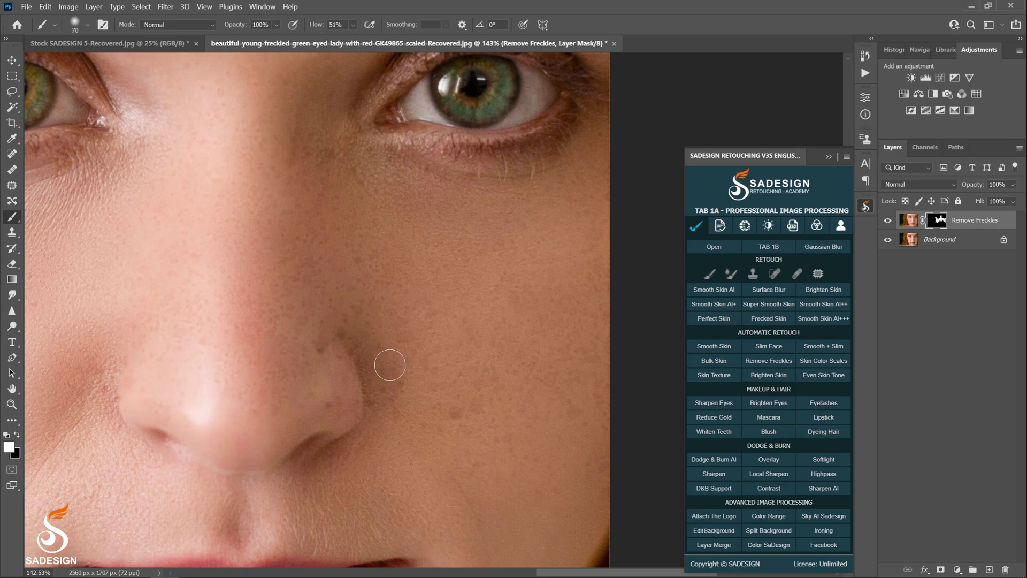
key("bracketleft")
left_click_drag(226, 263, 396, 133)
Compare the whole face with and without the Remove Freckles layer.
key("z")
left_click_drag(401, 330, 363, 330)
left_click_drag(383, 312, 367, 356)
scroll(378, 324, "down", 3)
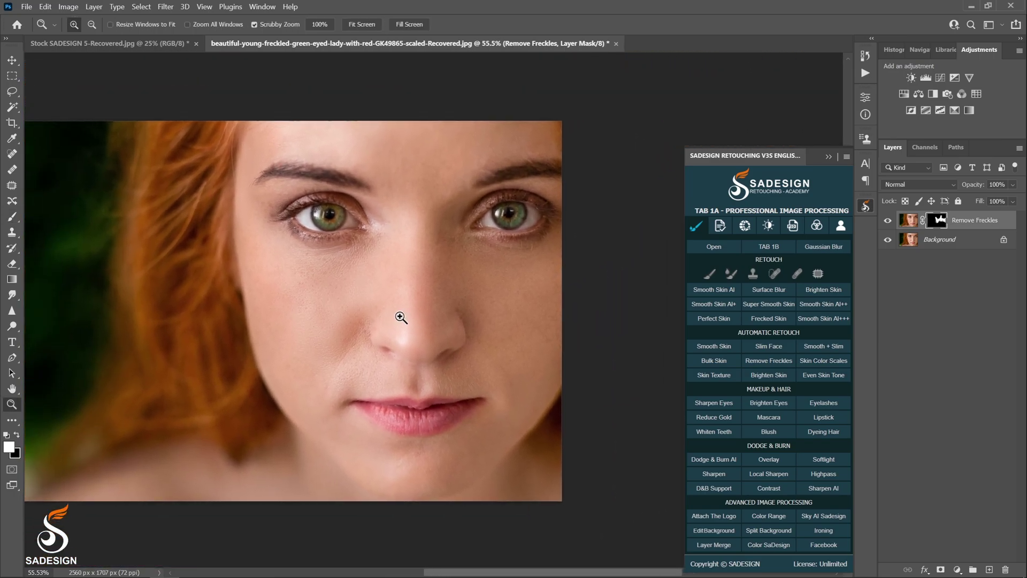
left_click(888, 220)
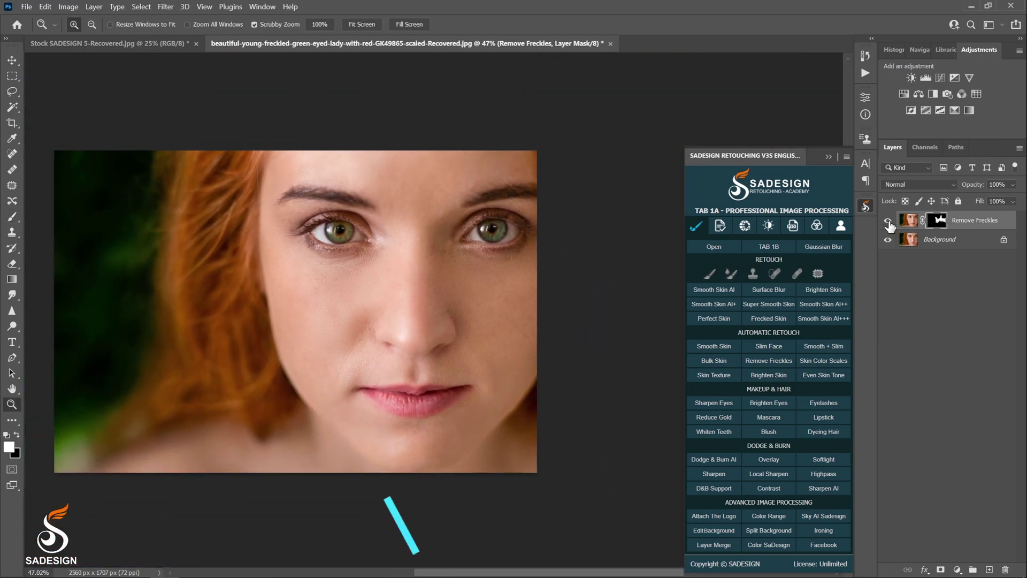
left_click(888, 221)
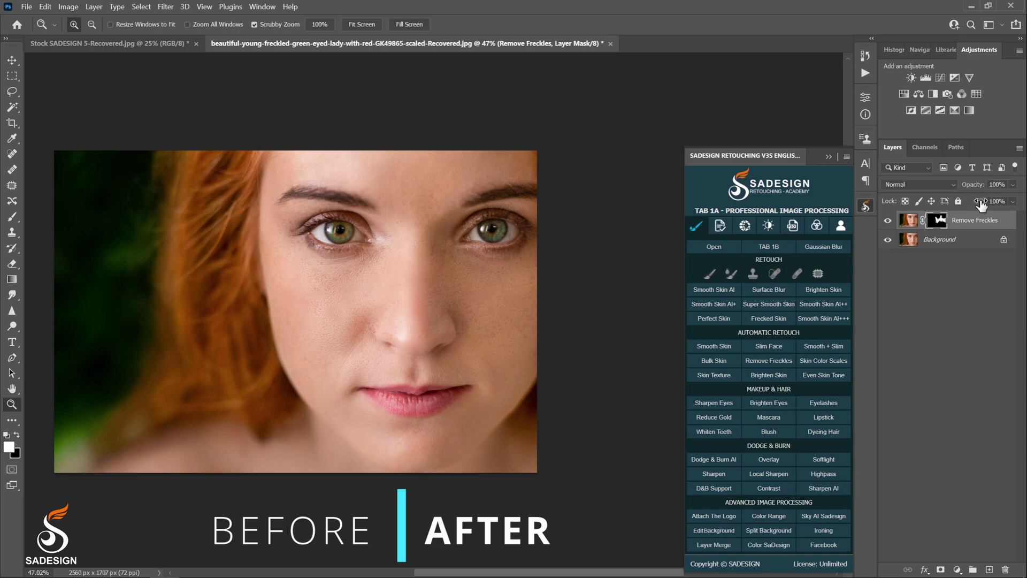
Set the Remove Freckles layer to 92% fill and 95% opacity, and compare the result with the original skin.
left_click_drag(981, 204, 977, 205)
left_click_drag(978, 205, 965, 195)
mouse_move(468, 287)
left_mouse_down()
mouse_move(482, 287)
mouse_move(471, 287)
left_mouse_up()
left_click_drag(420, 315, 482, 321)
left_click(888, 220)
left_click(889, 220)
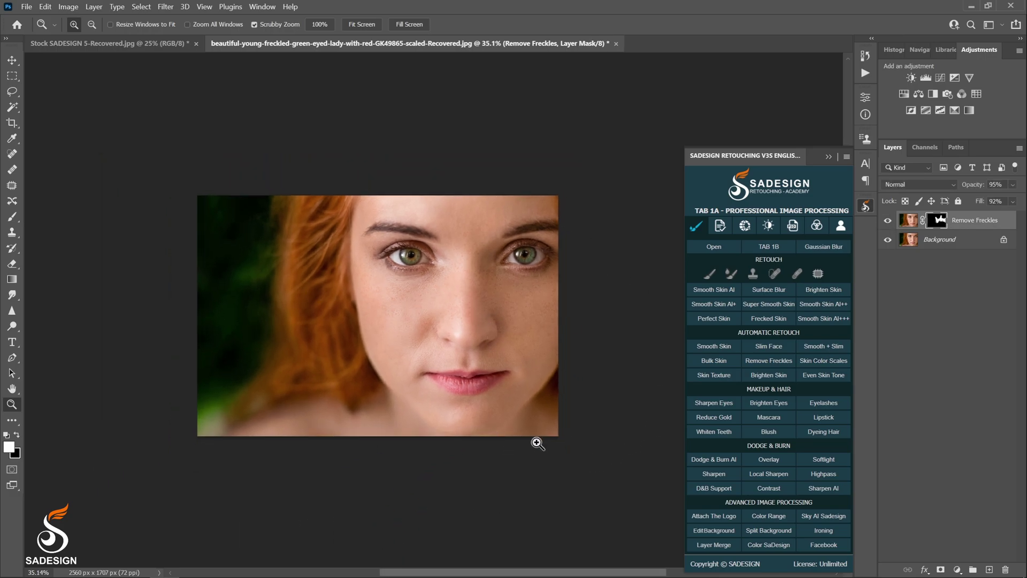
Merge the freckle retouch into the background, start Skin Color Scales and place its dialog clear of the face.
left_click_drag(471, 303, 481, 298)
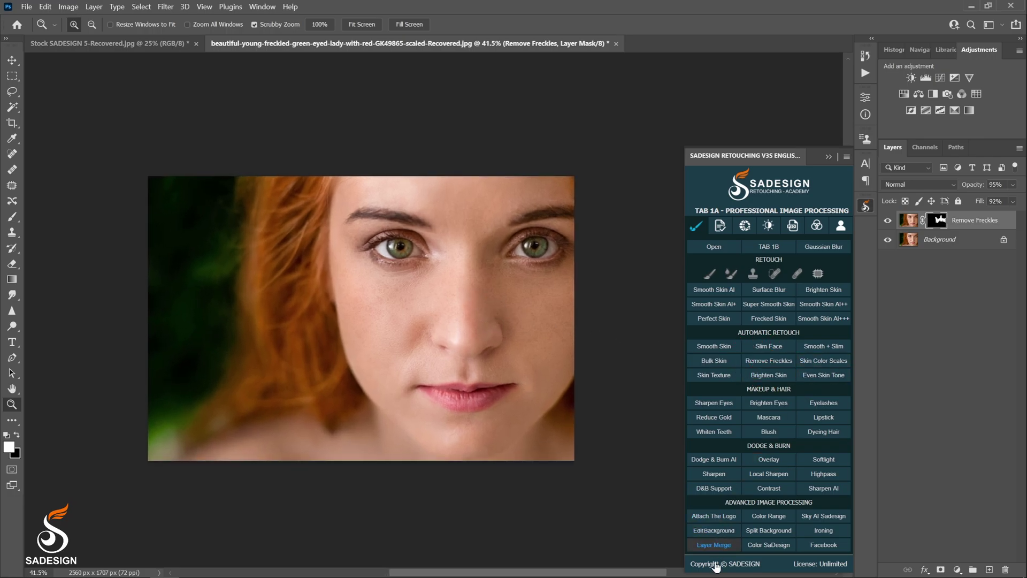
left_click(714, 545)
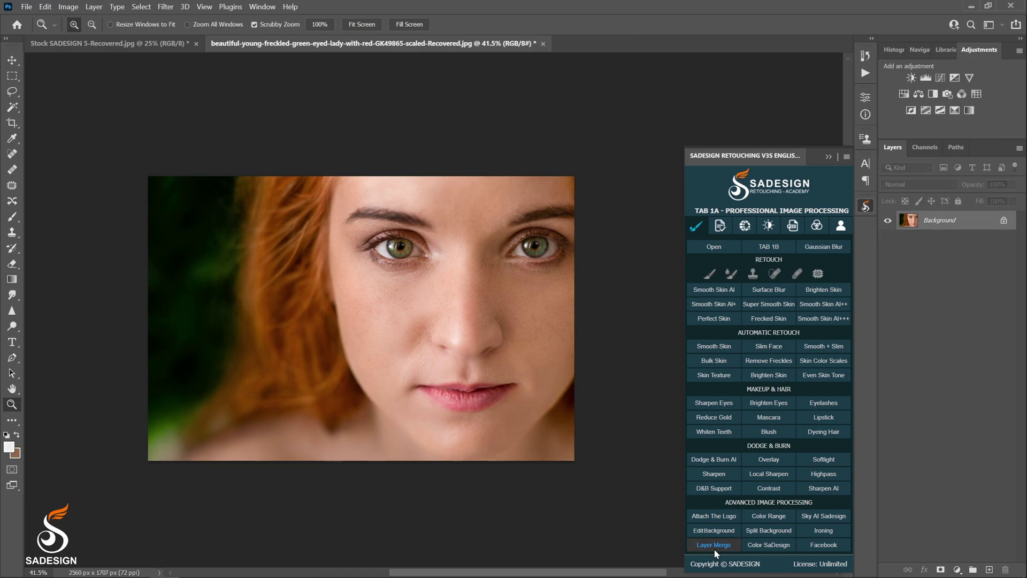
left_click(825, 361)
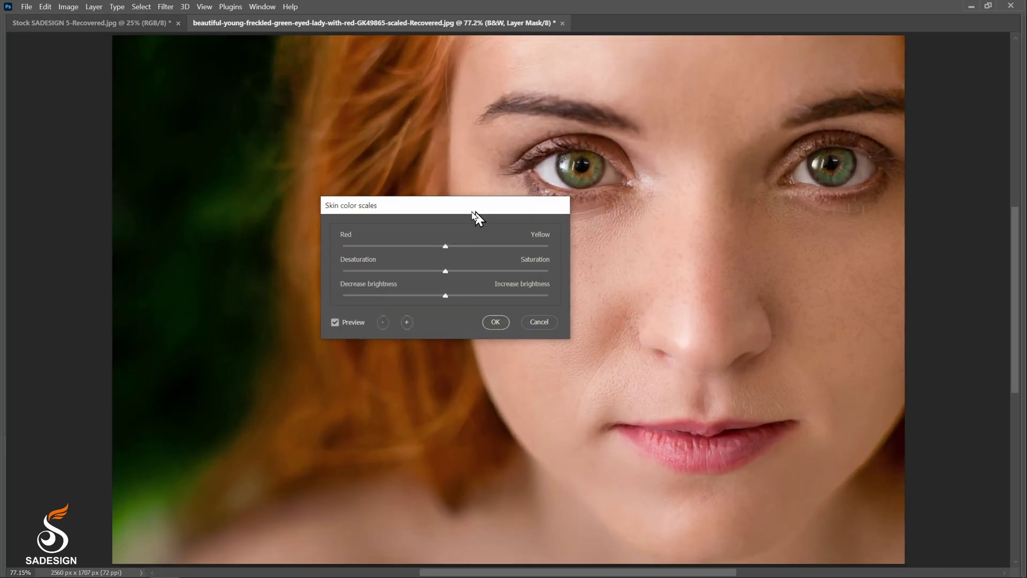
left_click_drag(472, 211, 337, 184)
left_click(268, 294)
left_click(268, 294)
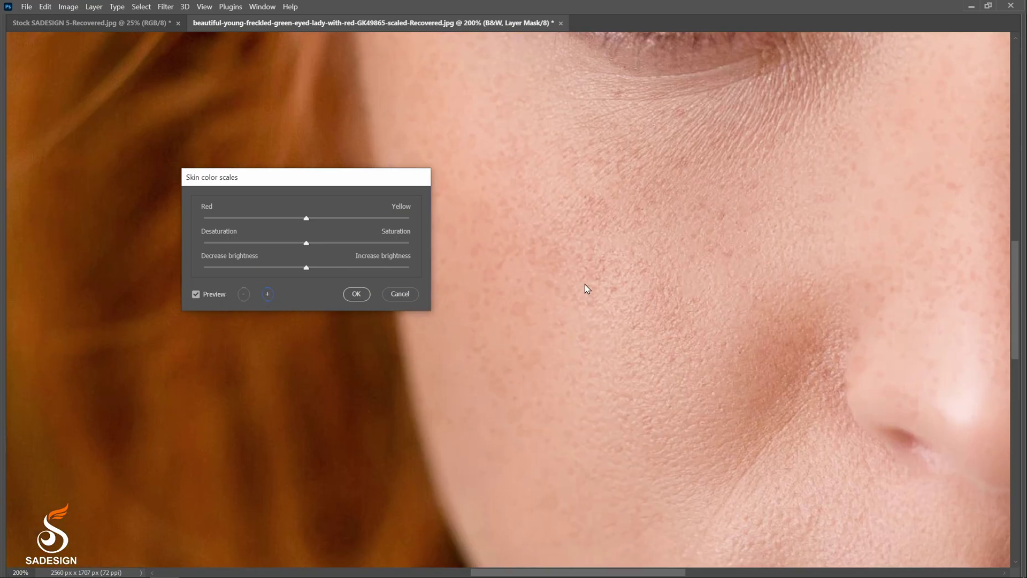
left_click(243, 294)
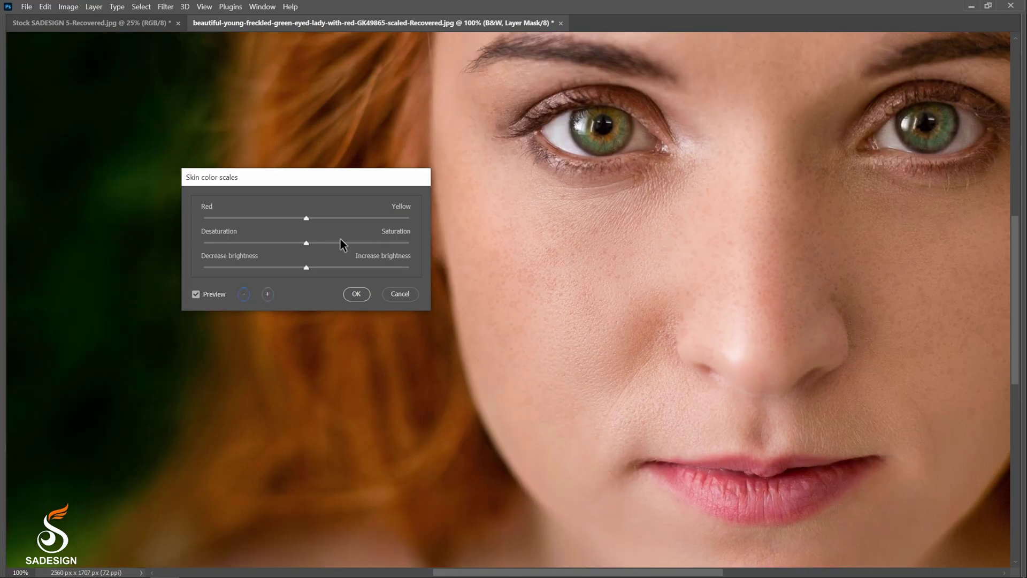
Shift the skin color slightly toward red, raise the saturation slightly and decrease the brightness, comparing the preview with the original.
left_click_drag(312, 219, 296, 219)
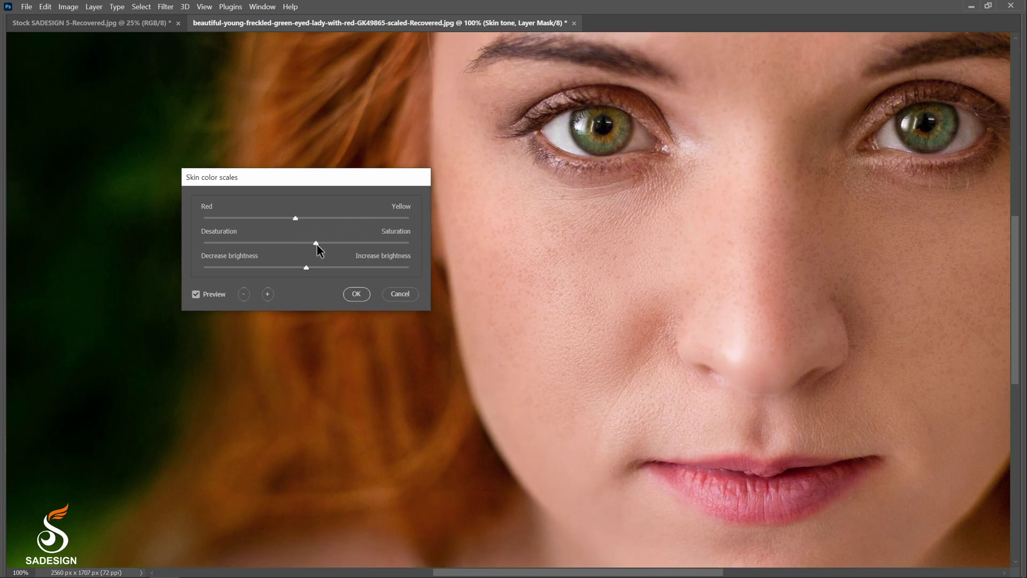
left_click_drag(382, 244, 271, 268)
key("ctrl+minus")
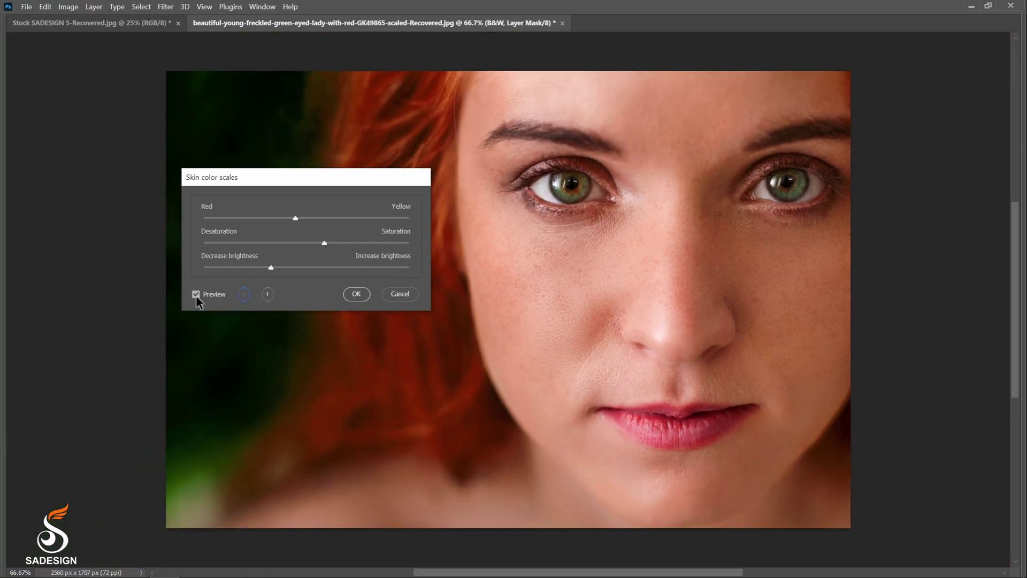
left_click(196, 294)
left_click(196, 294)
Set the skin brightness just below neutral, compare it with the original in the preview, and apply the adjustment.
left_click_drag(297, 267, 293, 268)
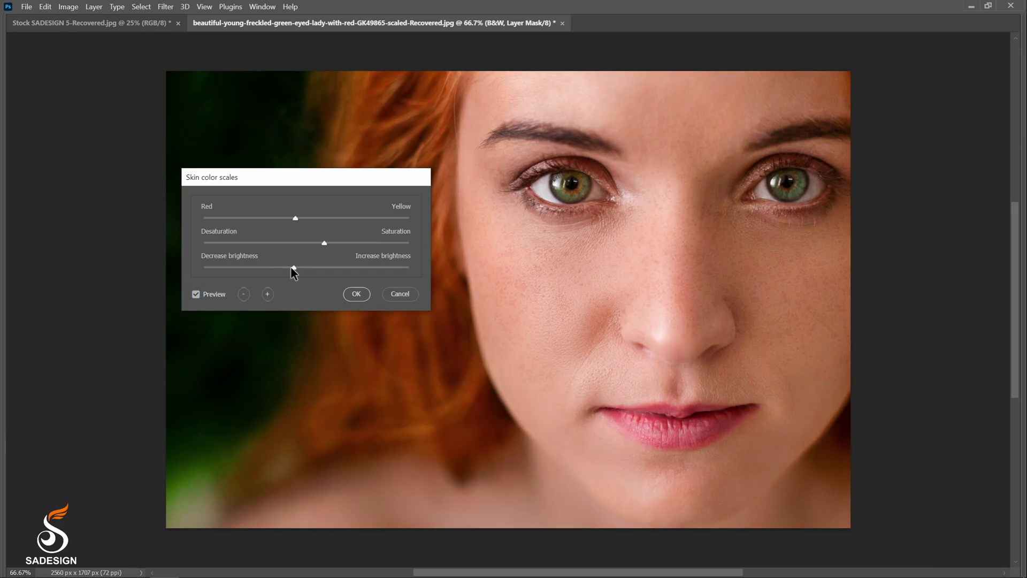
left_click(196, 294)
left_click(196, 294)
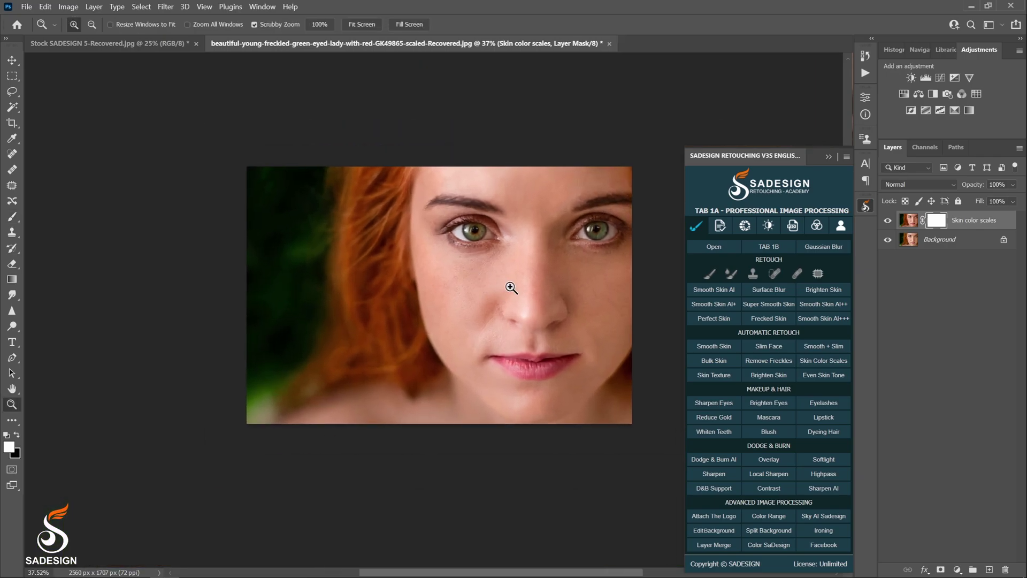
Paint black with a 400 px brush on the Skin color scales mask over the green background beside the hair.
left_click_drag(511, 288, 535, 287)
key("b")
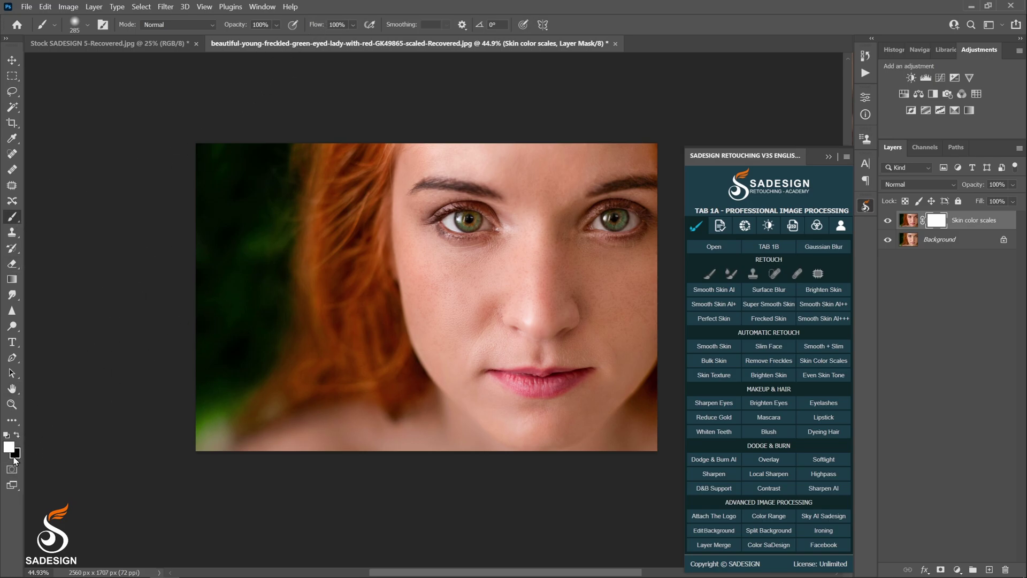
key("x")
key("bracketright")
key("bracketright")
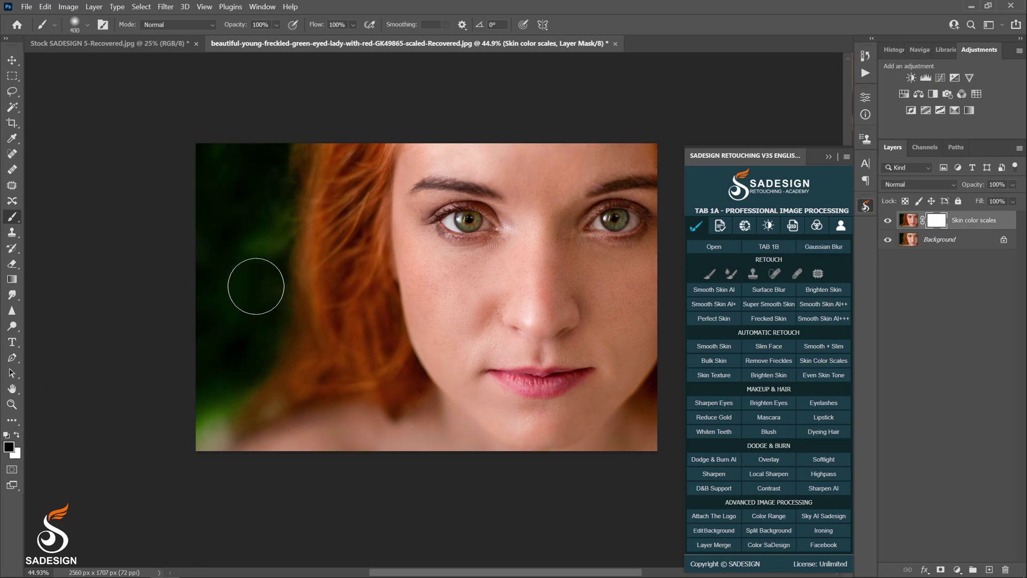
mouse_move(220, 168)
left_mouse_down()
mouse_move(207, 408)
mouse_move(195, 443)
left_mouse_up()
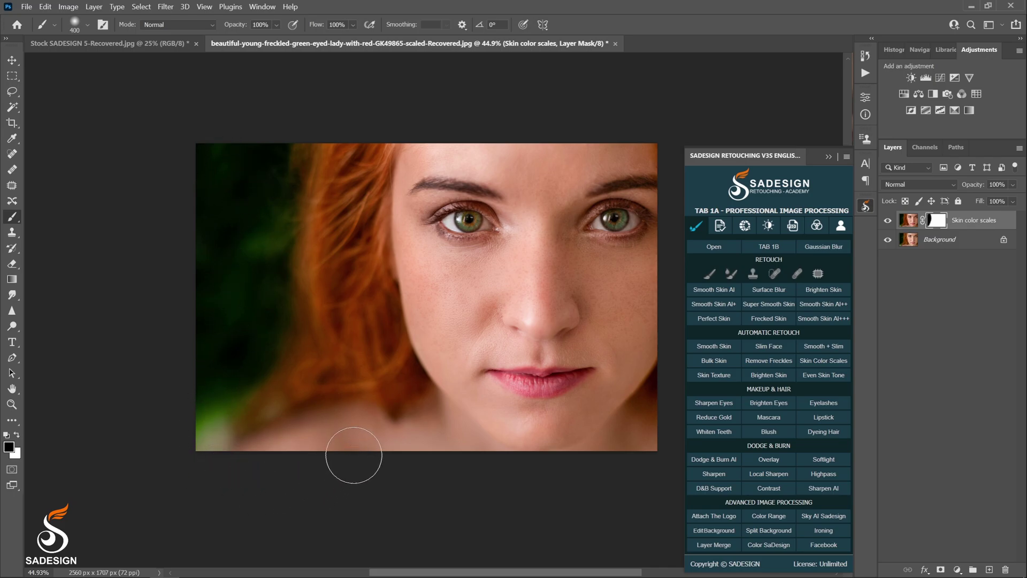
Compare the portrait with and without the Skin color scales layer.
left_click(888, 222)
left_click(888, 222)
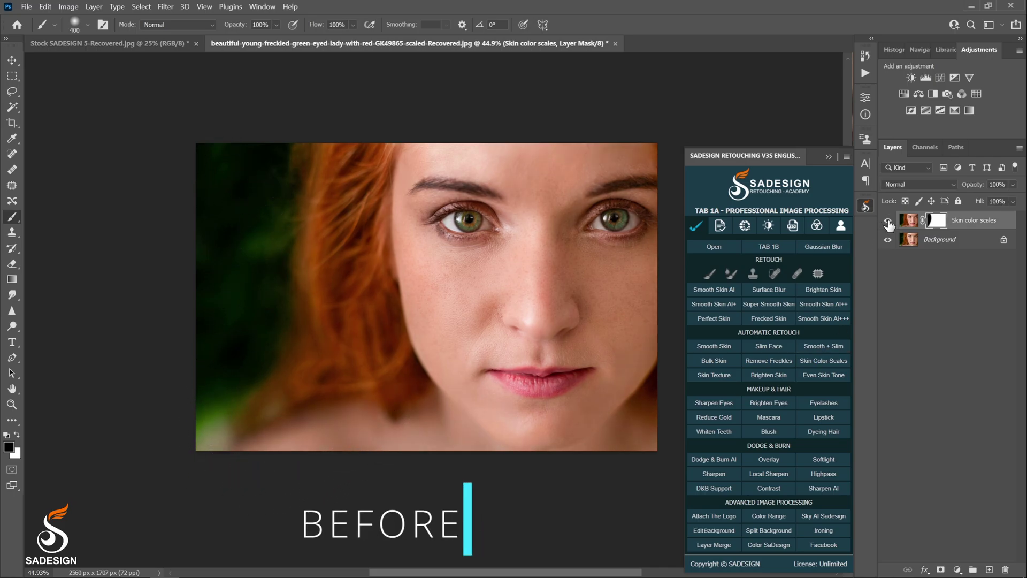
left_click(887, 222)
left_click(888, 222)
left_click(888, 222)
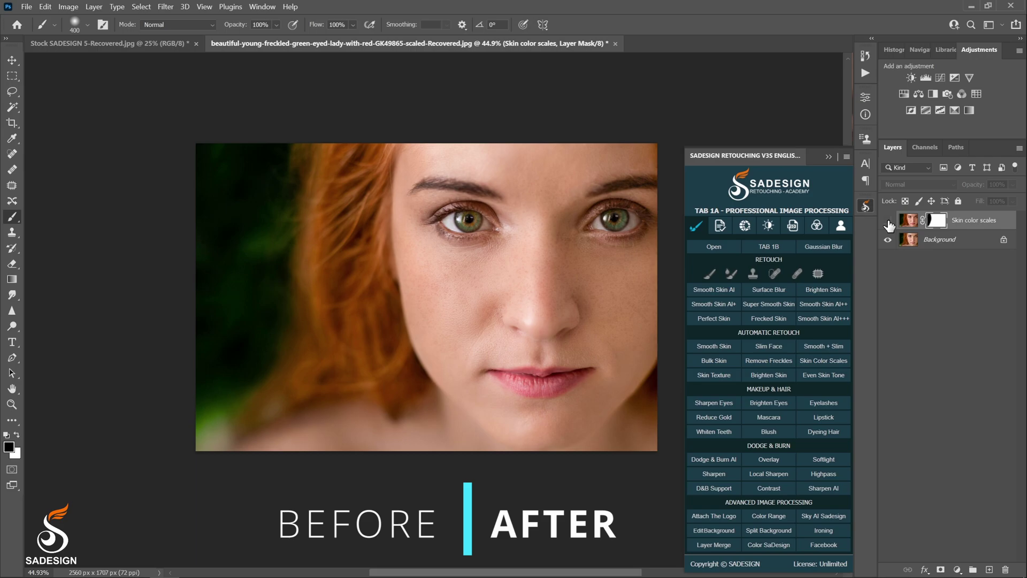
left_click(888, 222)
left_click(887, 222)
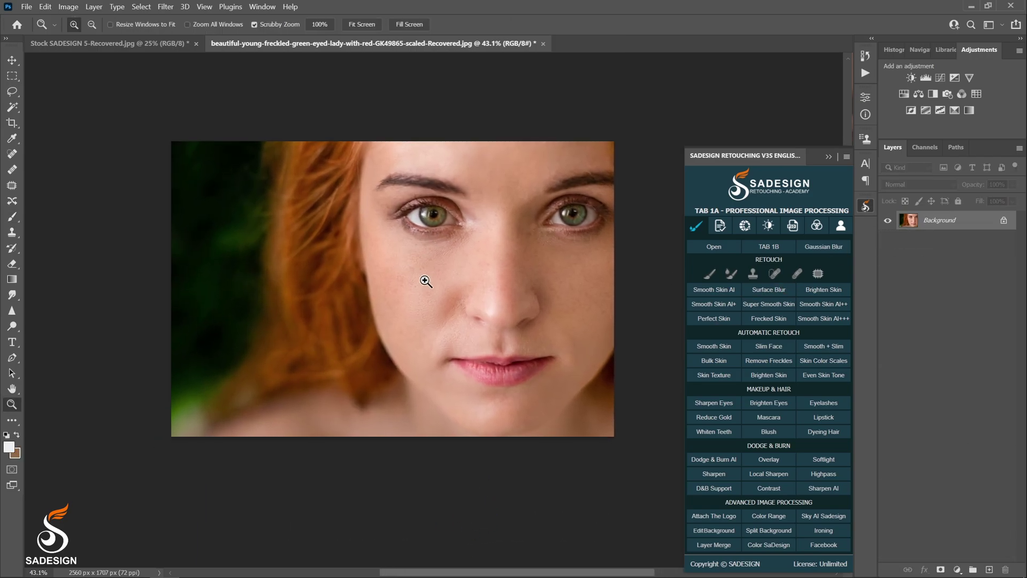
Remove the Skin color scales layer, start Skin Texture with its dialog clear of the face, and preview it at 100%.
left_click_drag(426, 281, 438, 292)
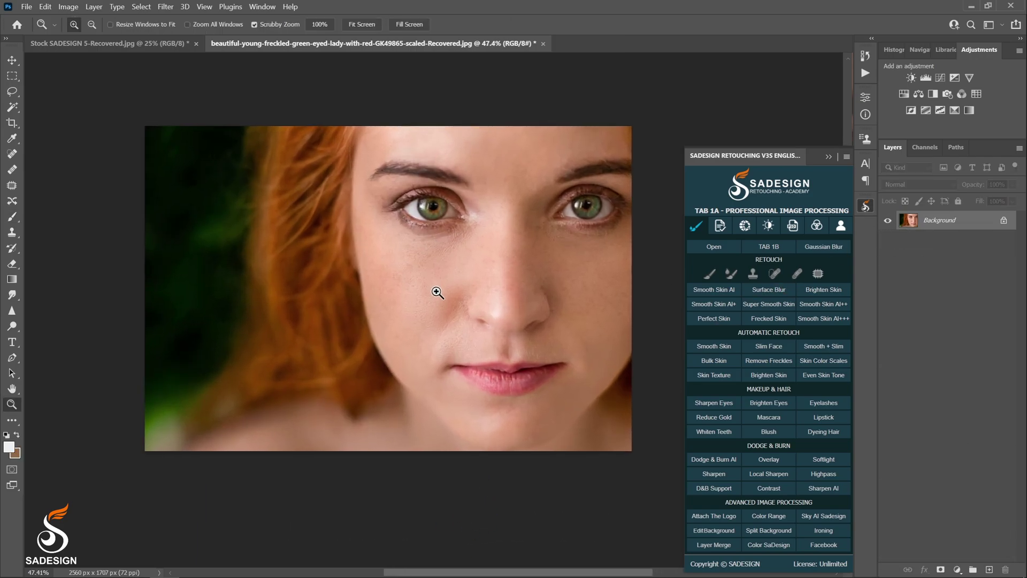
left_click(712, 376)
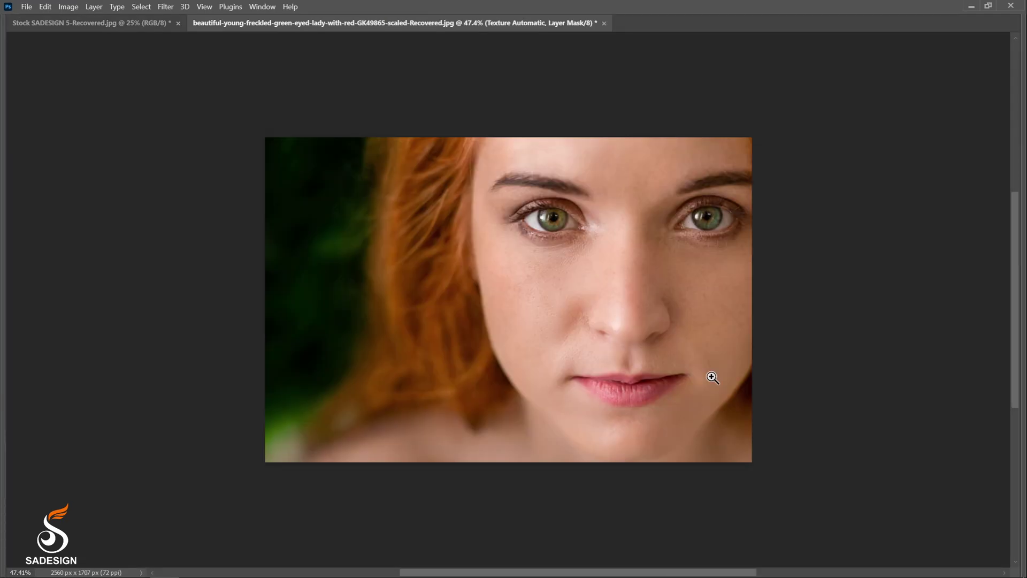
left_click_drag(499, 182, 201, 185)
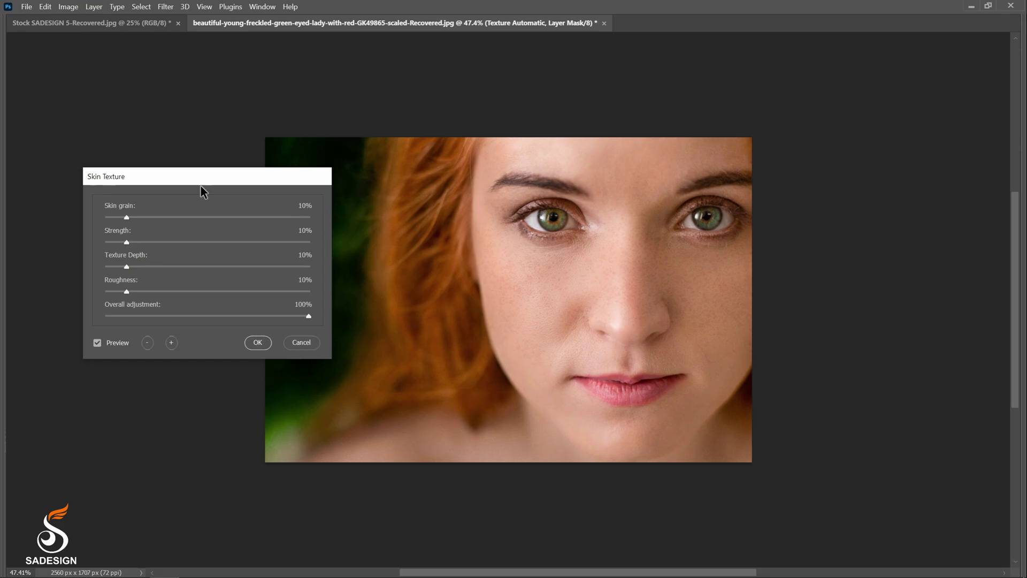
left_click(172, 342)
left_click(171, 342)
left_click(171, 342)
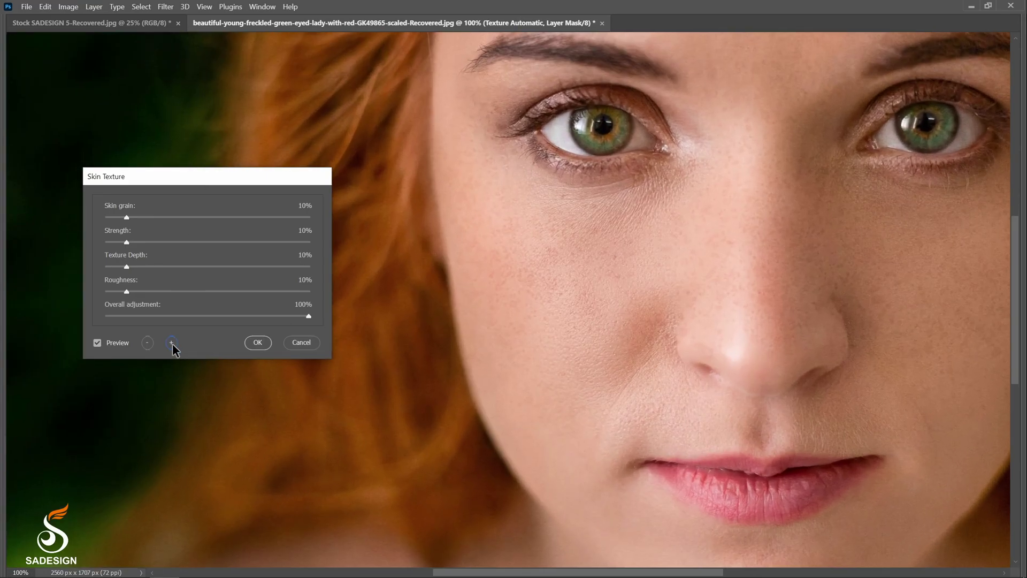
Increase the skin's Texture Depth to about the middle of its range, comparing the preview with the original.
left_click(97, 343)
left_click(98, 343)
left_click_drag(153, 267, 190, 268)
left_click(98, 343)
left_click_drag(143, 266, 207, 266)
Reduce the Roughness to its minimum, lower the Overall adjustment, check the preview and apply the skin texture.
left_click_drag(218, 291, 64, 293)
left_click_drag(209, 316, 188, 316)
left_click(99, 343)
left_click(264, 317)
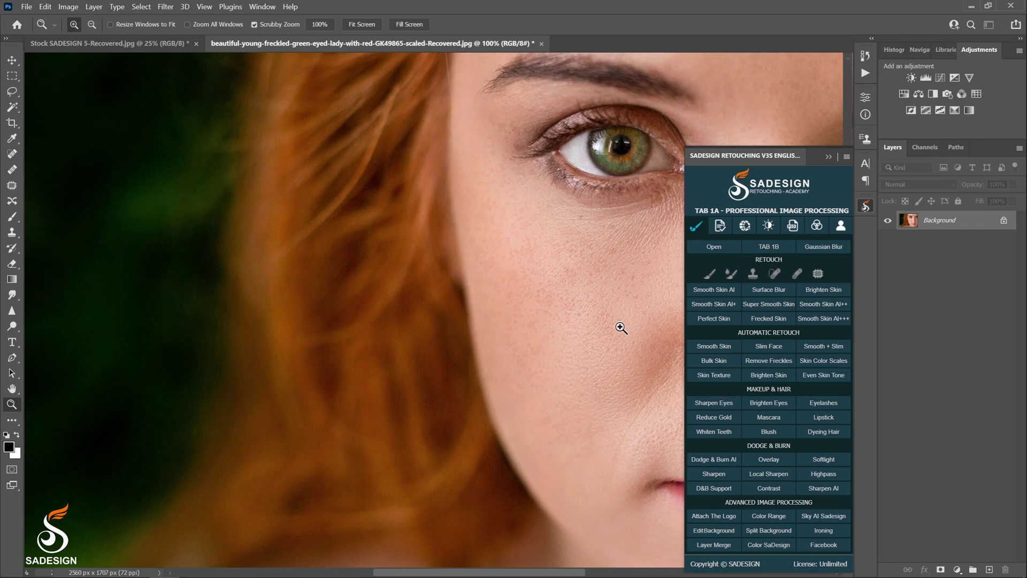
left_click_drag(619, 326, 509, 333)
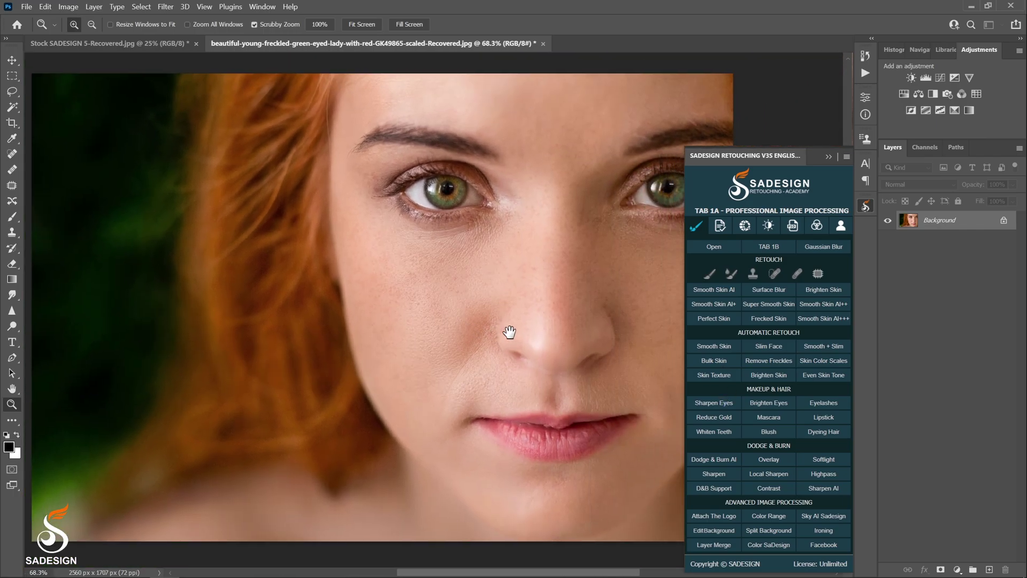
Duplicate the Background layer of the portrait.
left_click(958, 569)
left_click(912, 247)
left_click_drag(910, 227, 989, 572)
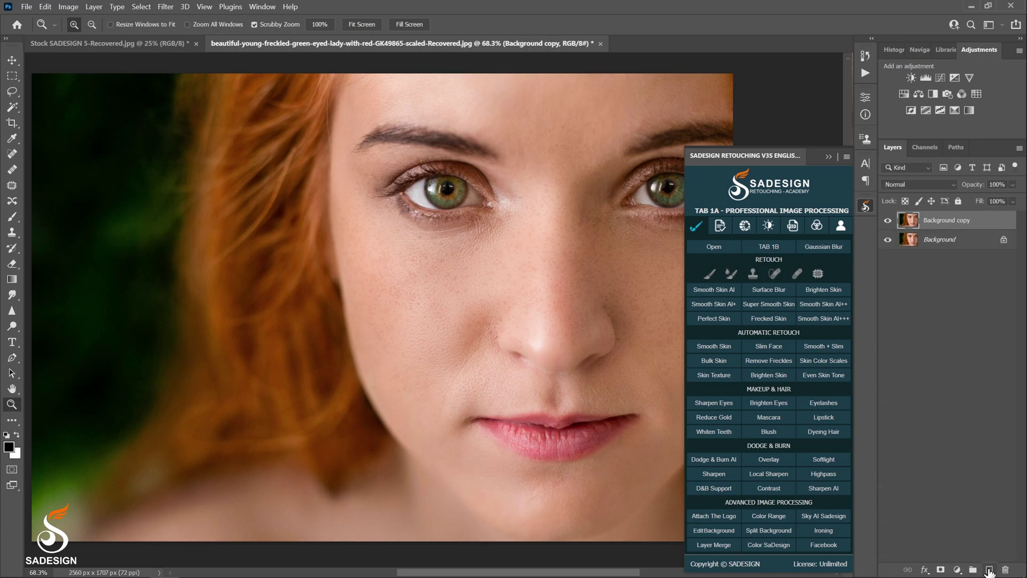
Try a Brightness/Contrast adjustment layer with brightness 7 above the background copy, and delete it.
left_click(958, 570)
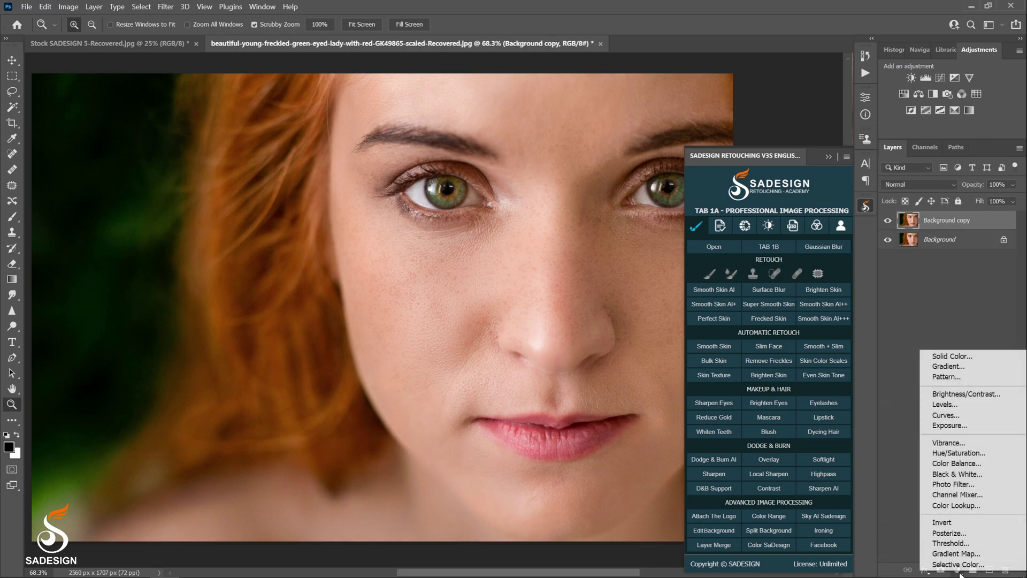
left_click(963, 396)
left_click_drag(786, 166, 789, 168)
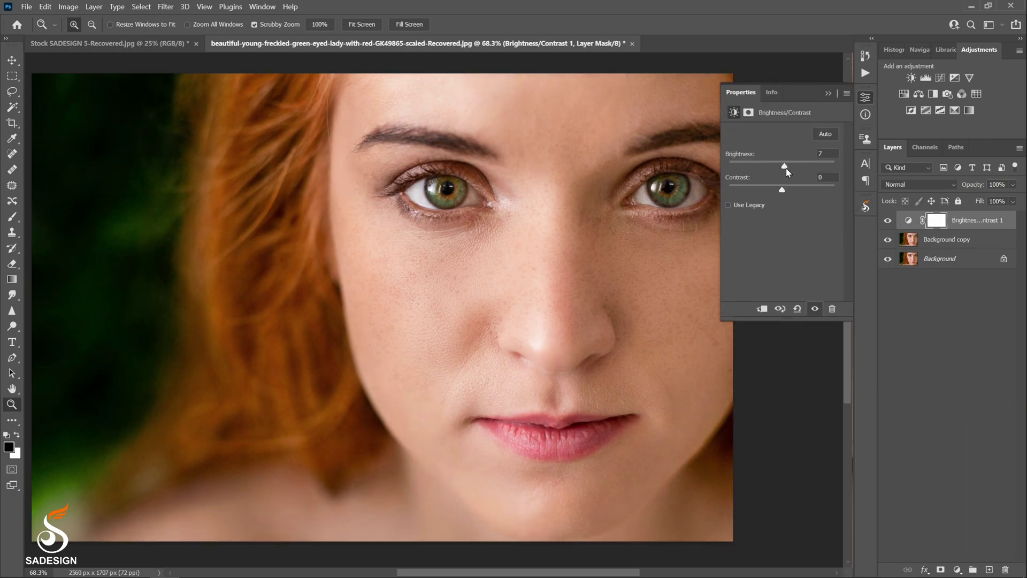
left_click(828, 94)
left_click_drag(985, 220, 1005, 569)
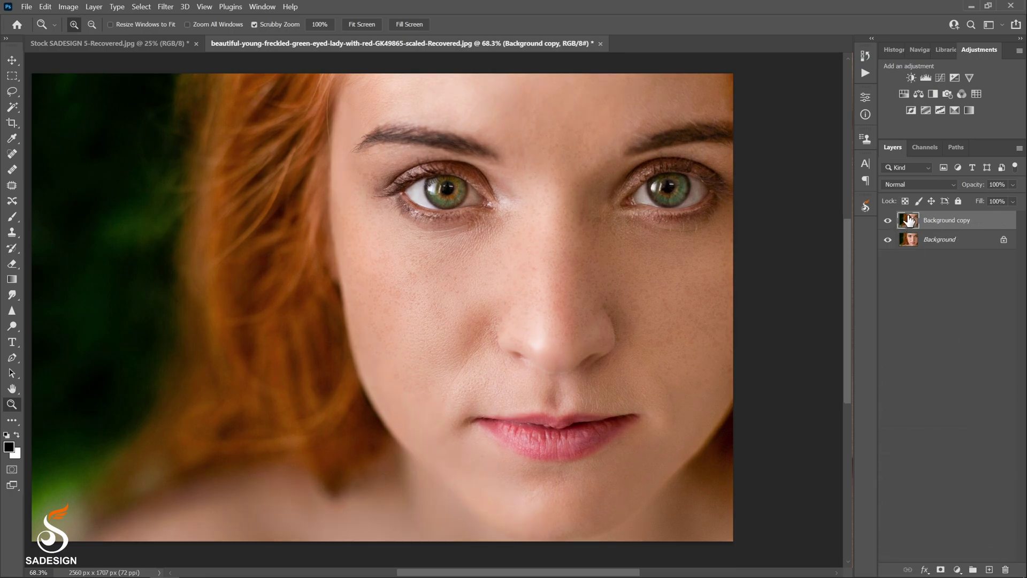
Apply the automatic Brighten Skin retouch to the portrait and compare it with the unbrightened skin.
left_click(866, 207)
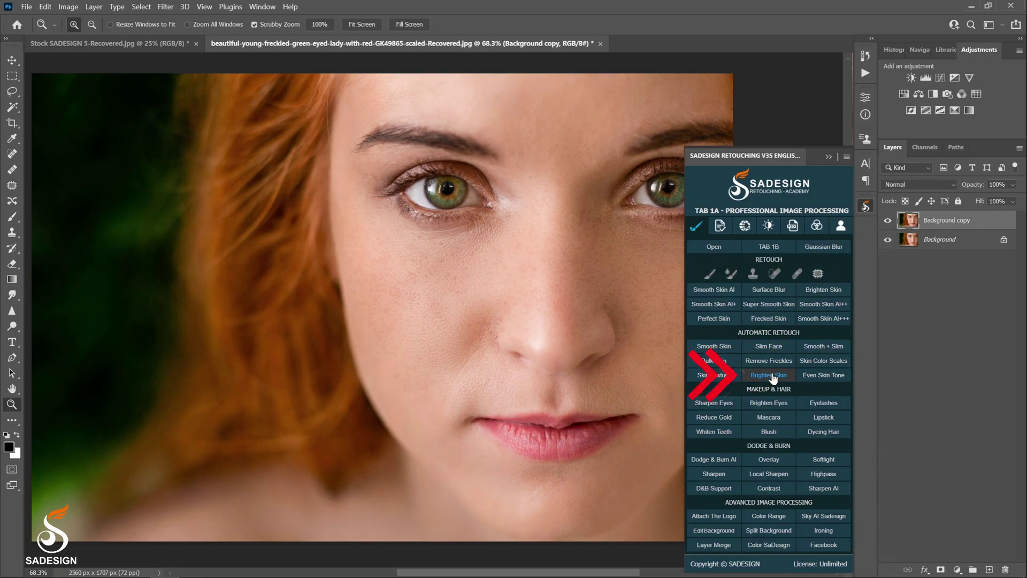
left_click(774, 379)
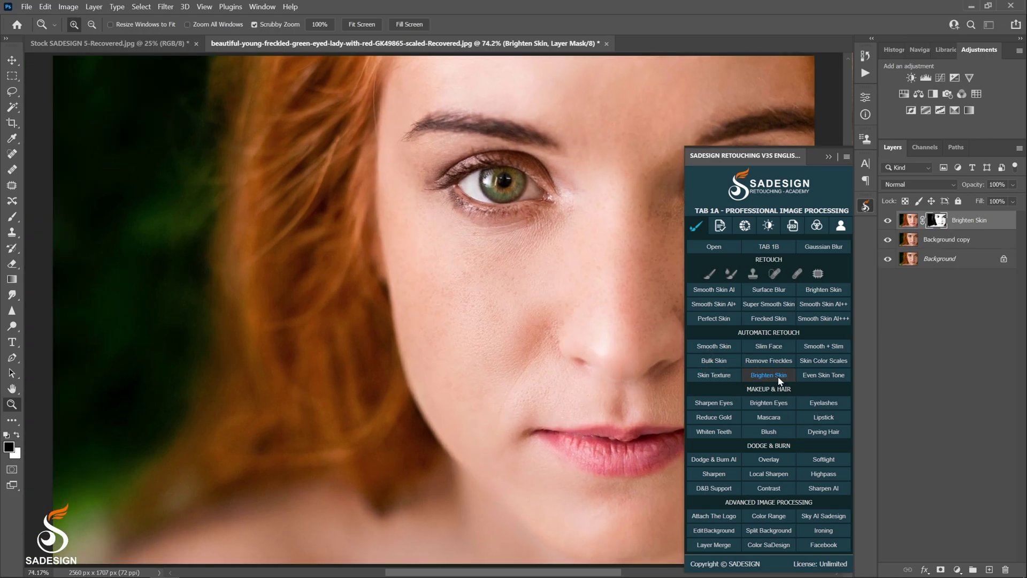
left_click(888, 220)
left_click(887, 220)
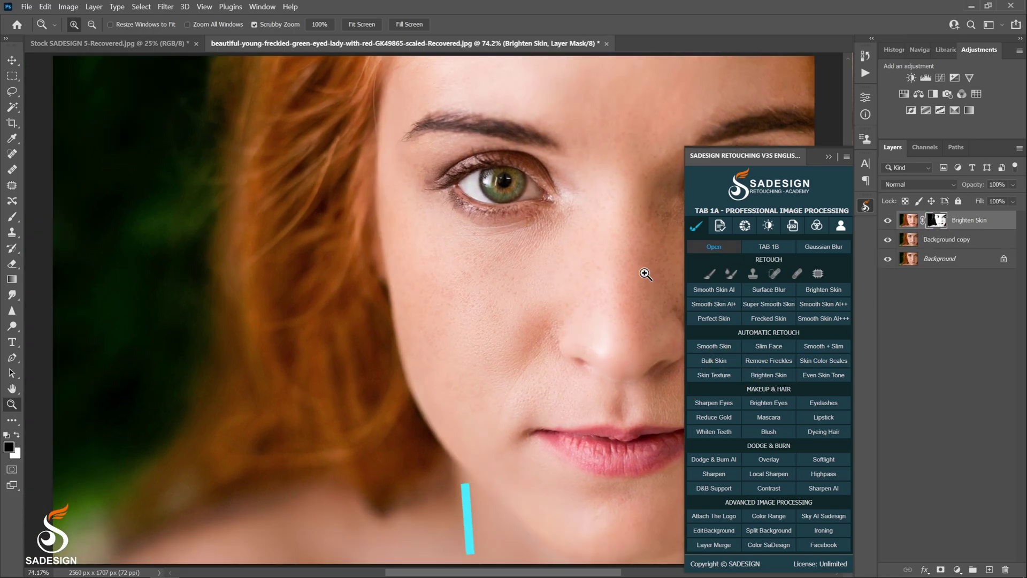
scroll(568, 292, "down", 4)
left_click(889, 239)
left_click(889, 240)
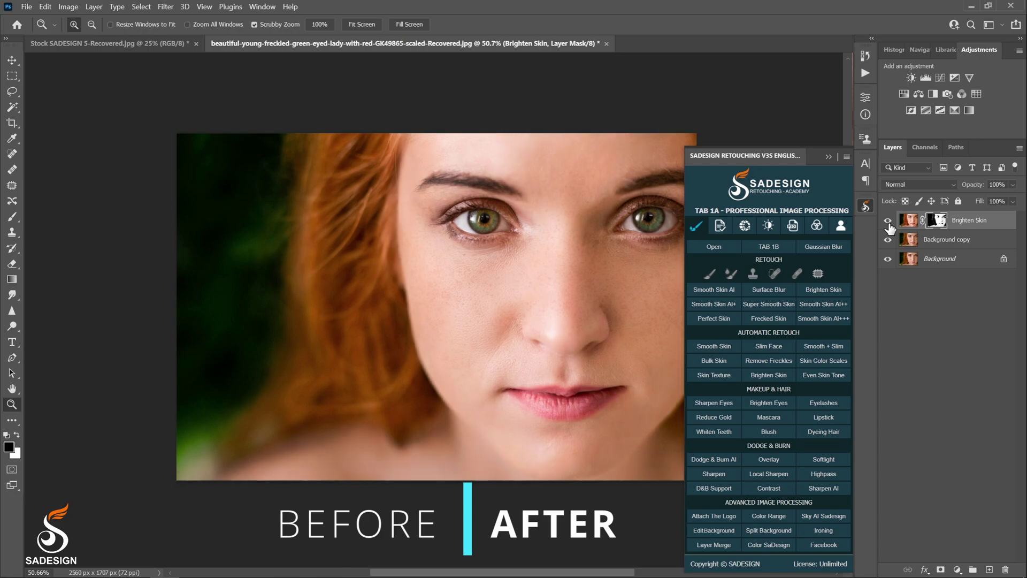
Set the Brighten Skin layer's opacity to 55%, compare it with the original skin, and reduce the opacity slightly further.
left_click_drag(975, 188, 955, 189)
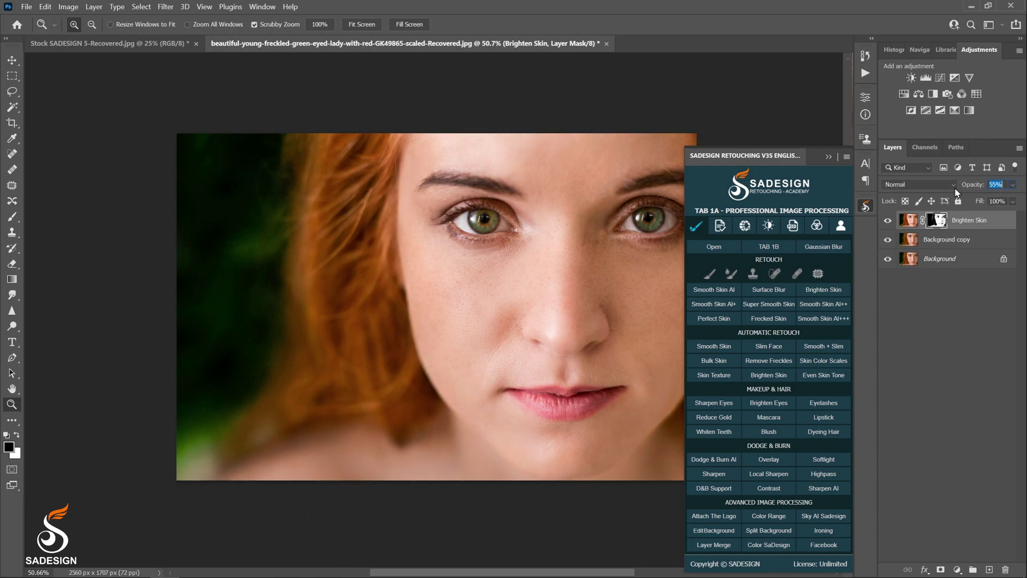
left_click(889, 220)
left_click(889, 221)
left_click(889, 220)
left_click(888, 220)
left_click_drag(972, 185, 960, 188)
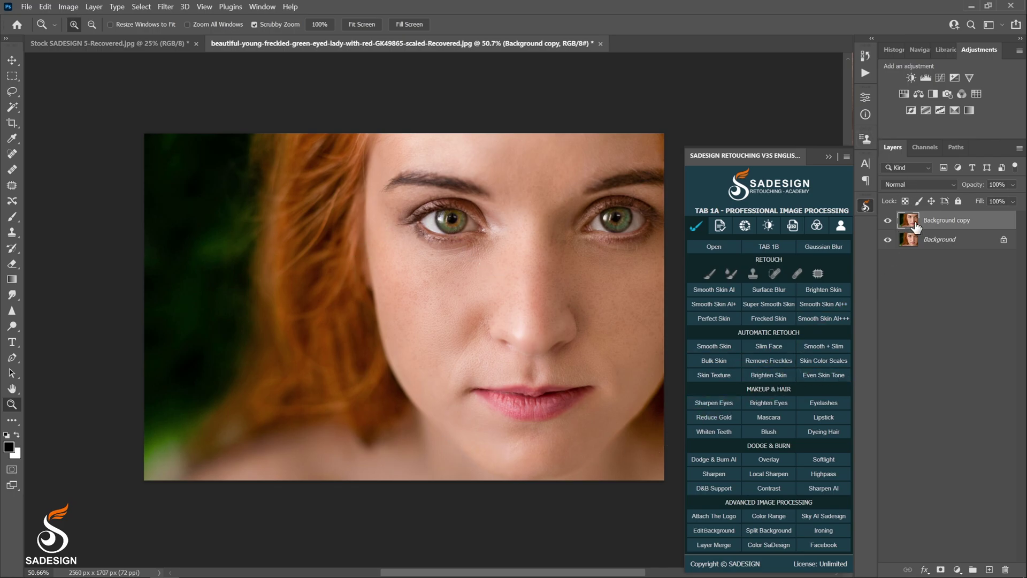
Delete the background copy and revert the portrait to its original opening snapshot in the history.
left_click_drag(909, 226, 1005, 570)
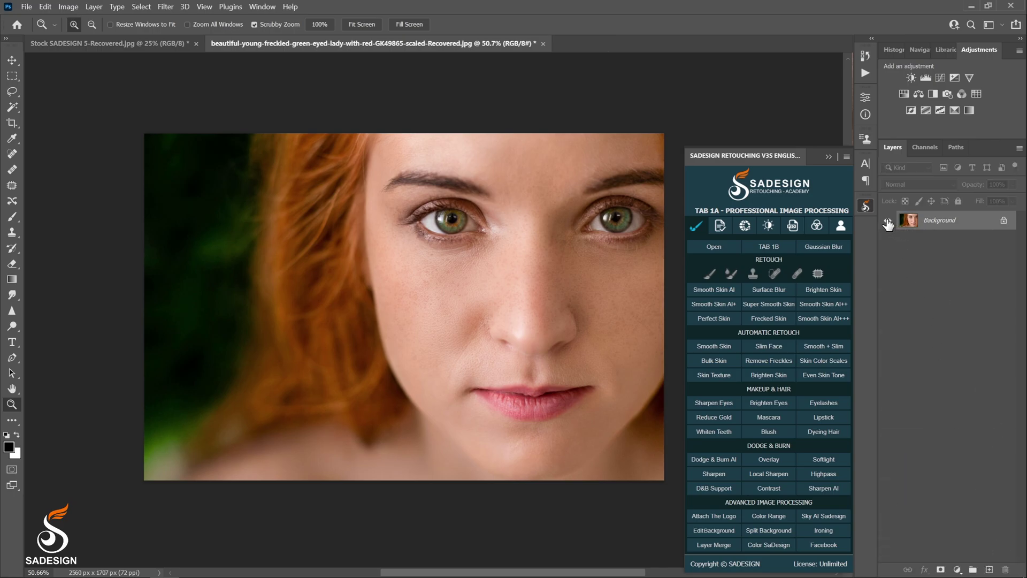
left_click(862, 54)
left_click_drag(849, 164, 849, 75)
left_click(823, 73)
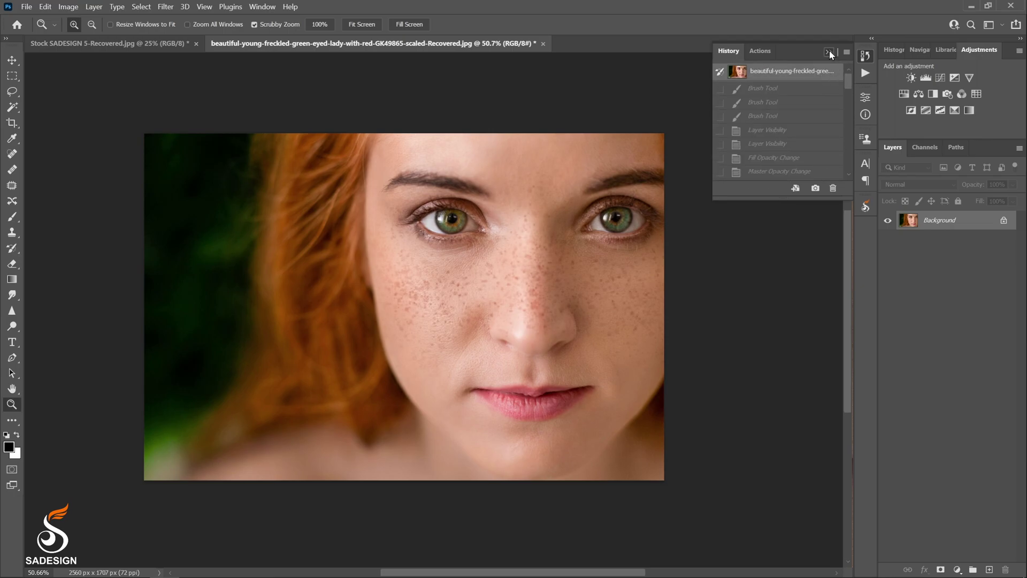
left_click(829, 51)
Apply the automatic Even Skin Tone retouch to the freckled portrait and compare it with the original.
left_click(866, 208)
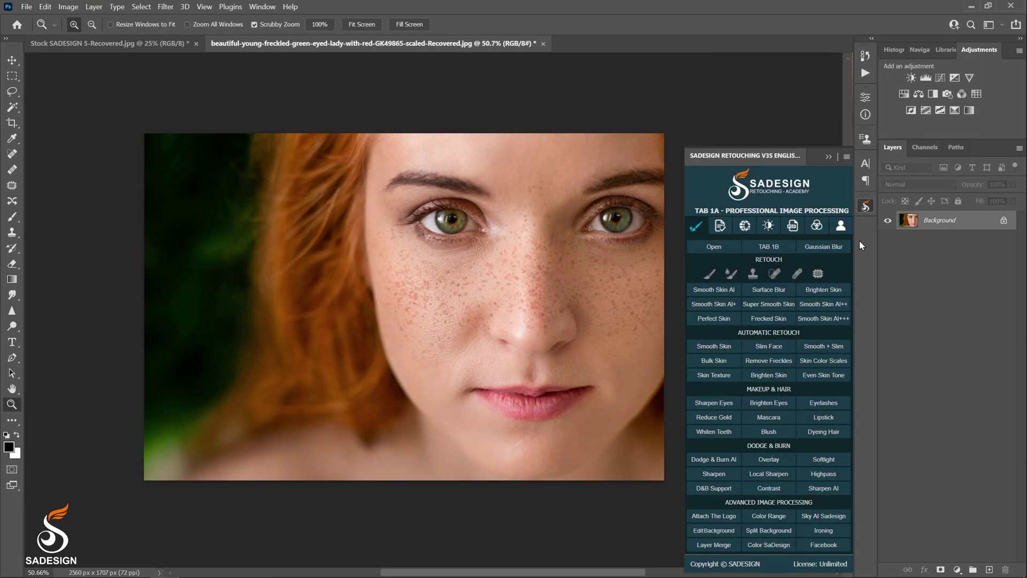
left_click(826, 377)
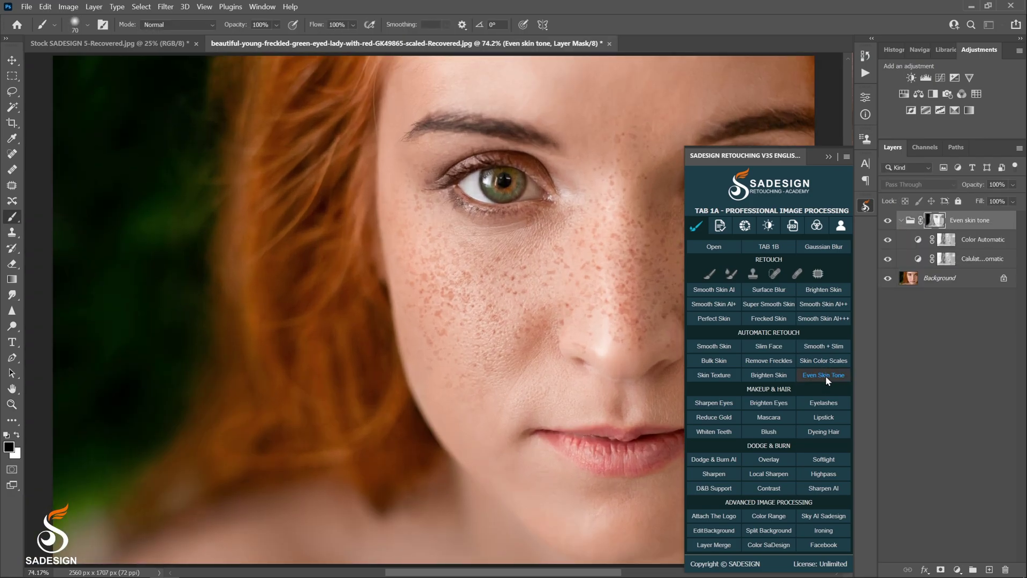
scroll(598, 324, "down", 1)
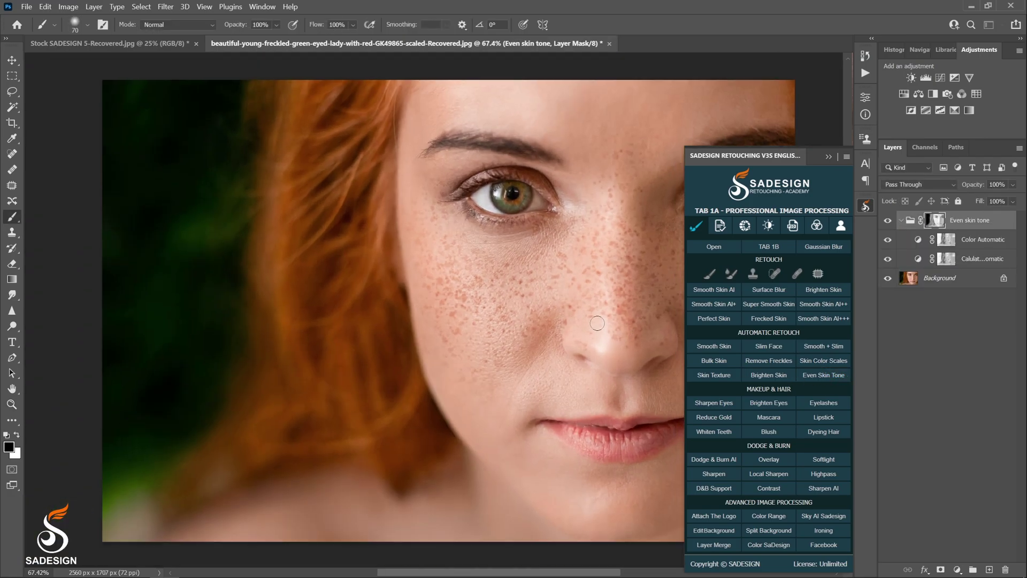
left_click(888, 221)
left_click(888, 221)
left_click(888, 224)
left_click(888, 224)
left_click(889, 224)
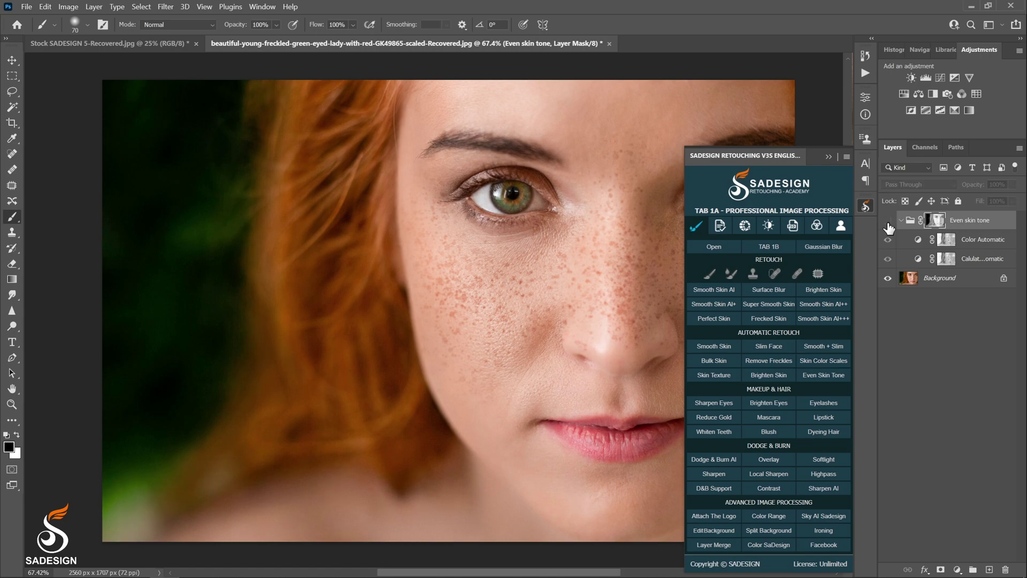
left_click(888, 223)
scroll(622, 257, "down", 2)
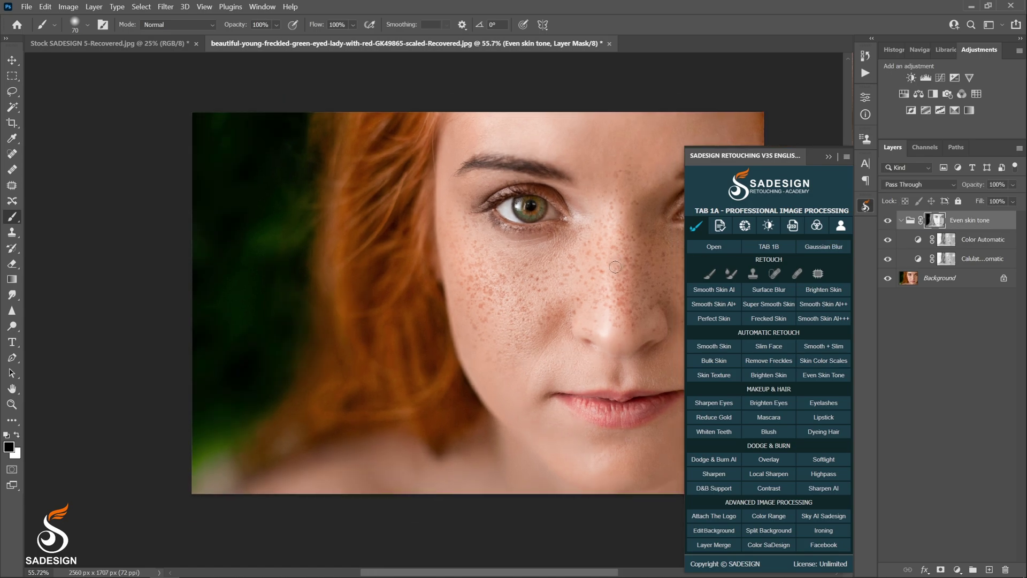
Paint black with a 70 px brush over the lips on the Even skin tone group's mask to restore their color.
left_click_drag(610, 272, 501, 261)
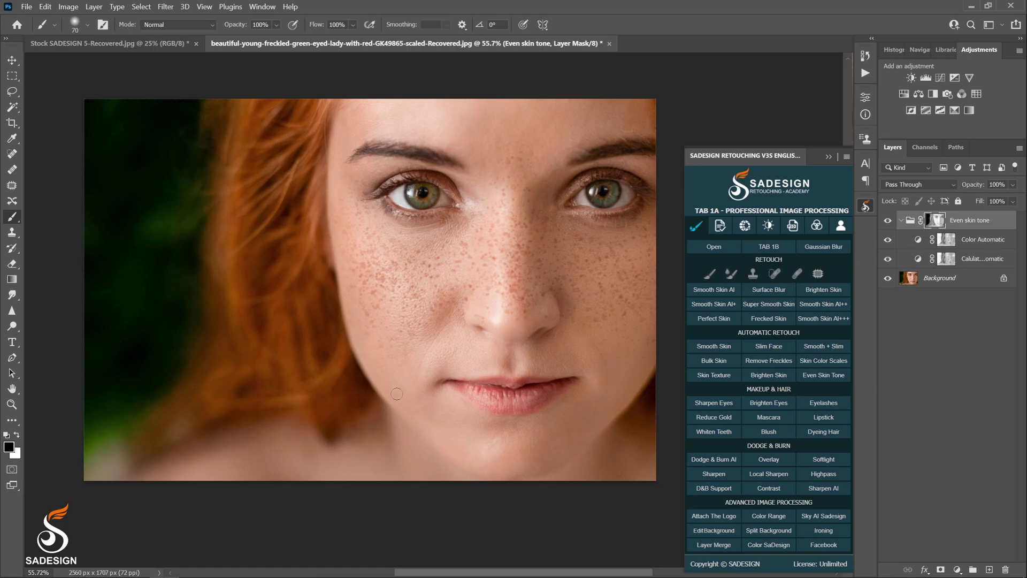
mouse_move(480, 393)
left_mouse_down()
mouse_move(522, 406)
mouse_move(559, 390)
left_mouse_up()
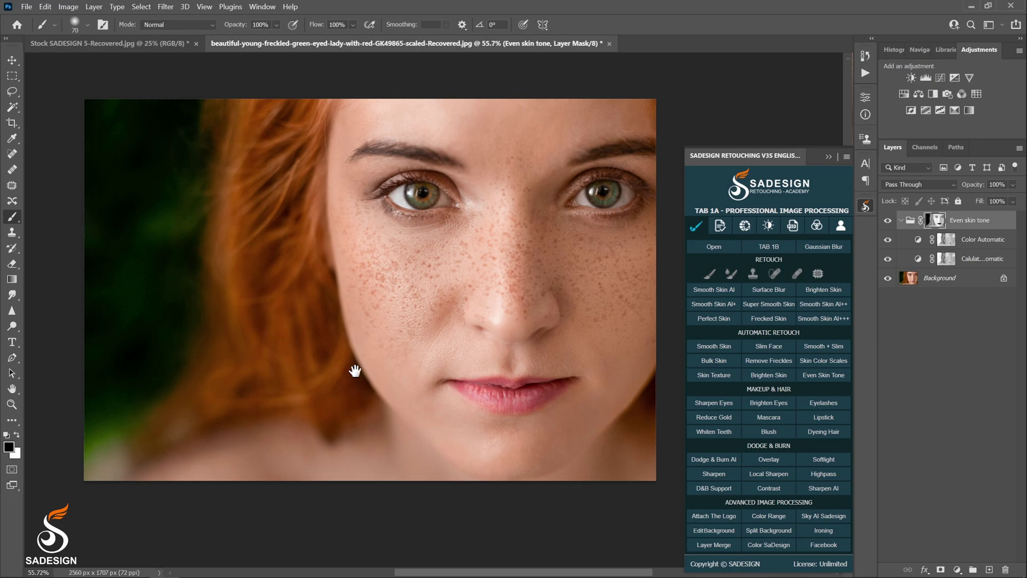
key("z")
left_click_drag(363, 356, 353, 356)
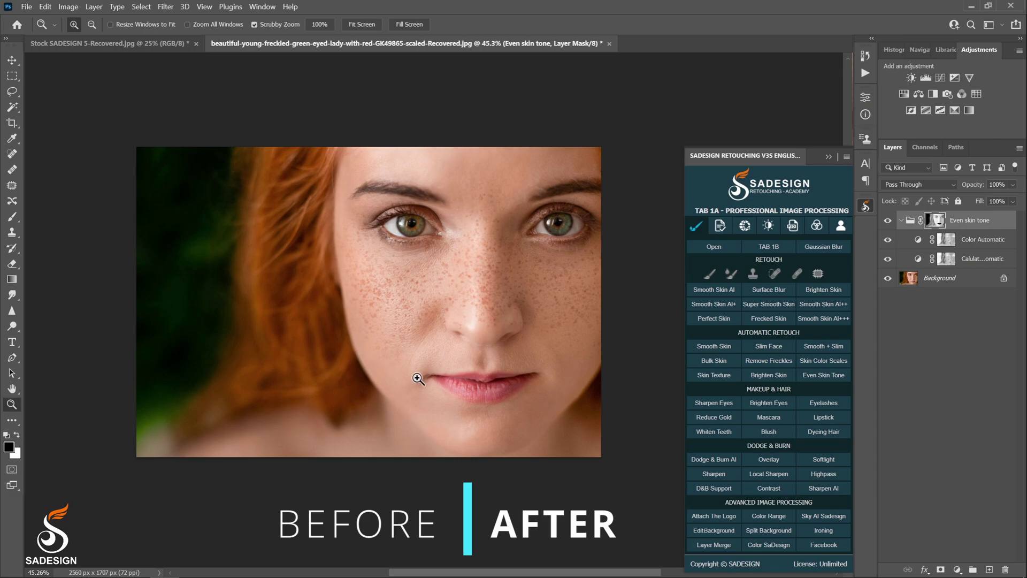
Compare the whole face with and without the Even skin tone group.
left_click(889, 221)
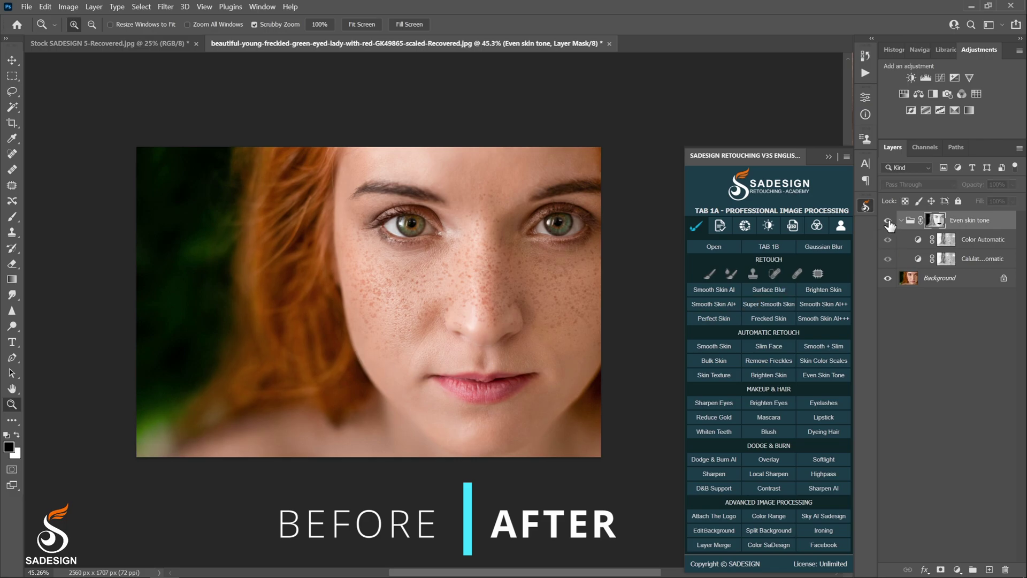
left_click(889, 222)
left_click(889, 221)
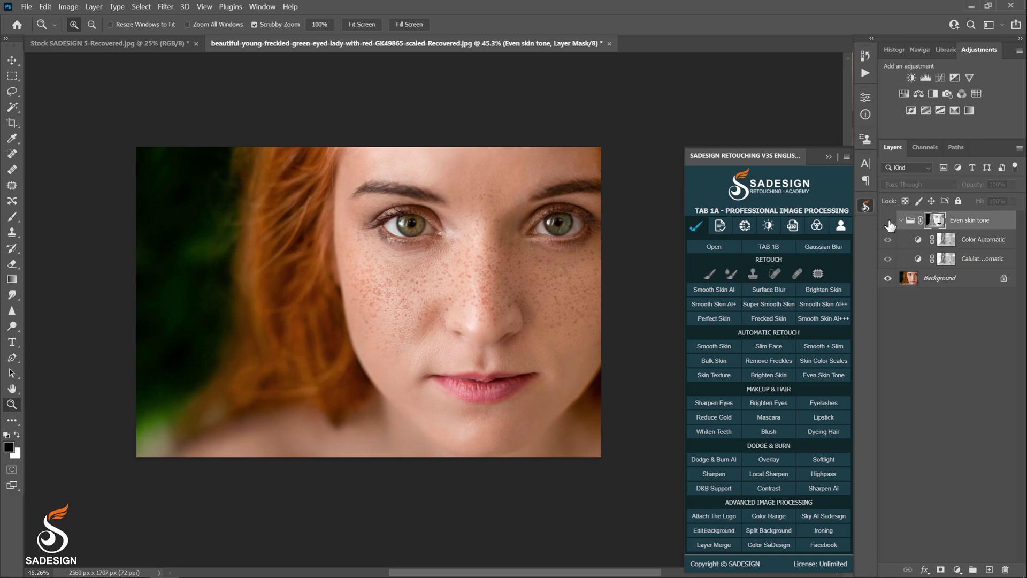
left_click(889, 221)
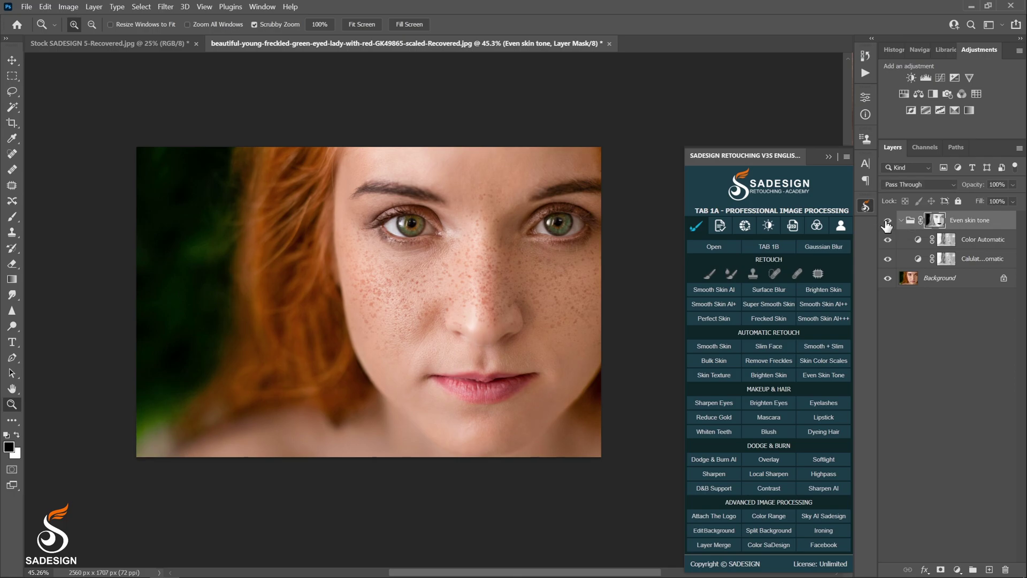
key("b")
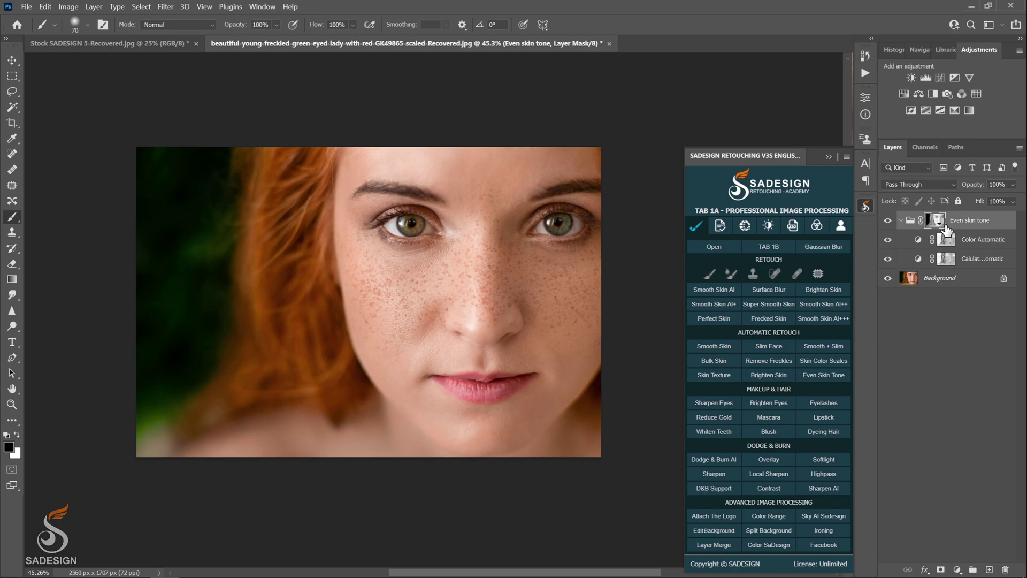
left_click(888, 221)
left_click(889, 222)
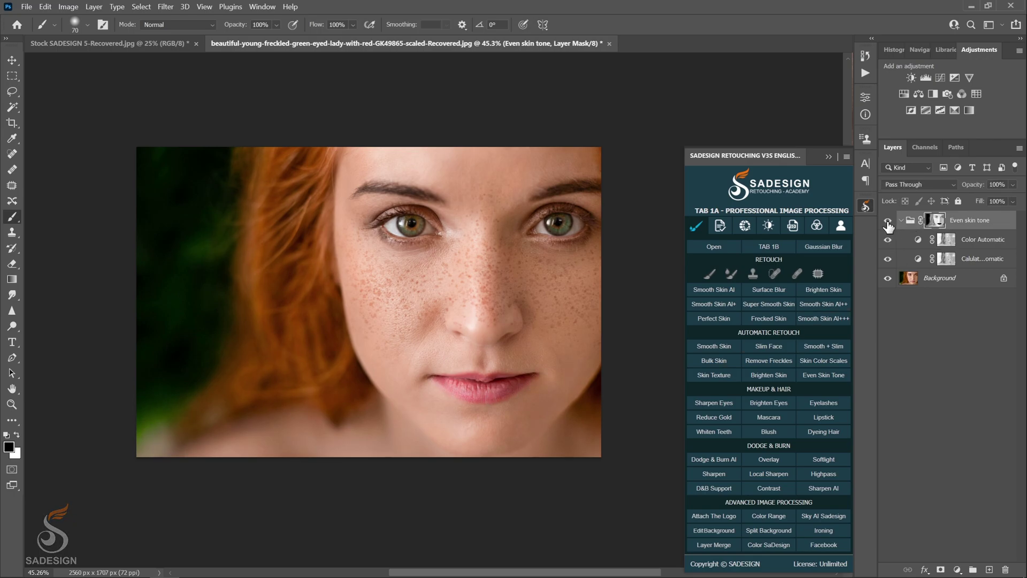